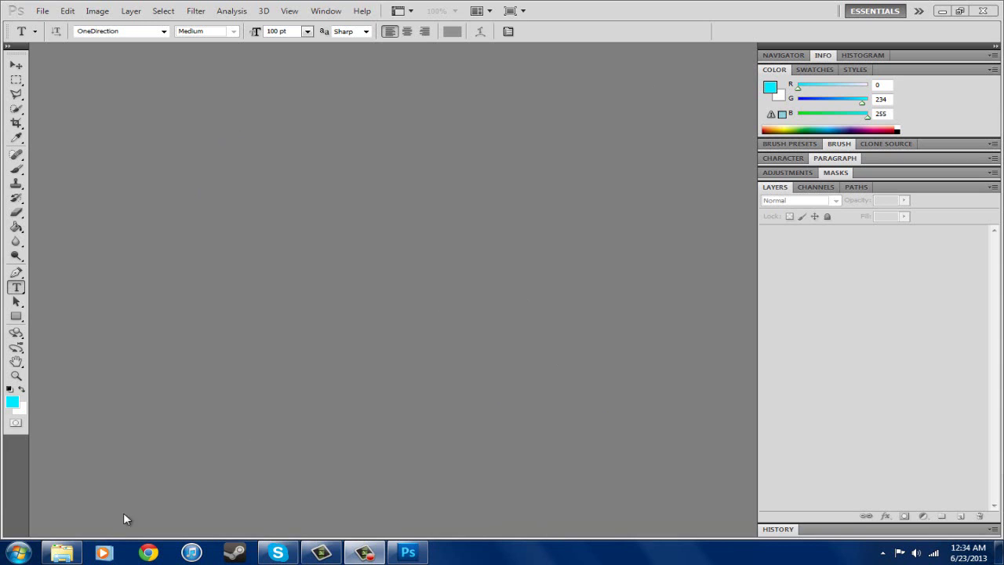
Step: Browse the Pictures library in Windows Explorer and open the Tha King Render image for viewing
right_click(62, 552)
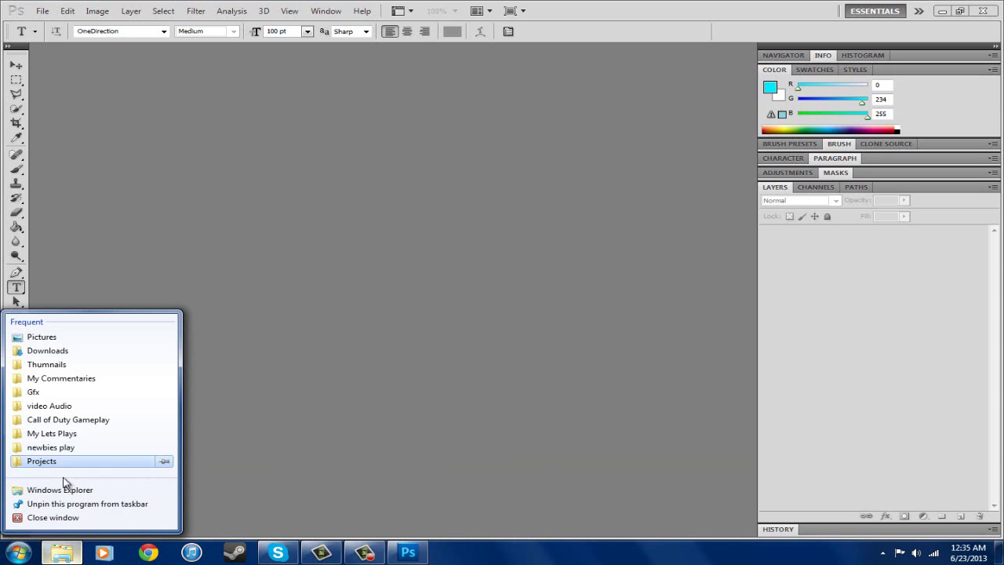
click(32, 517)
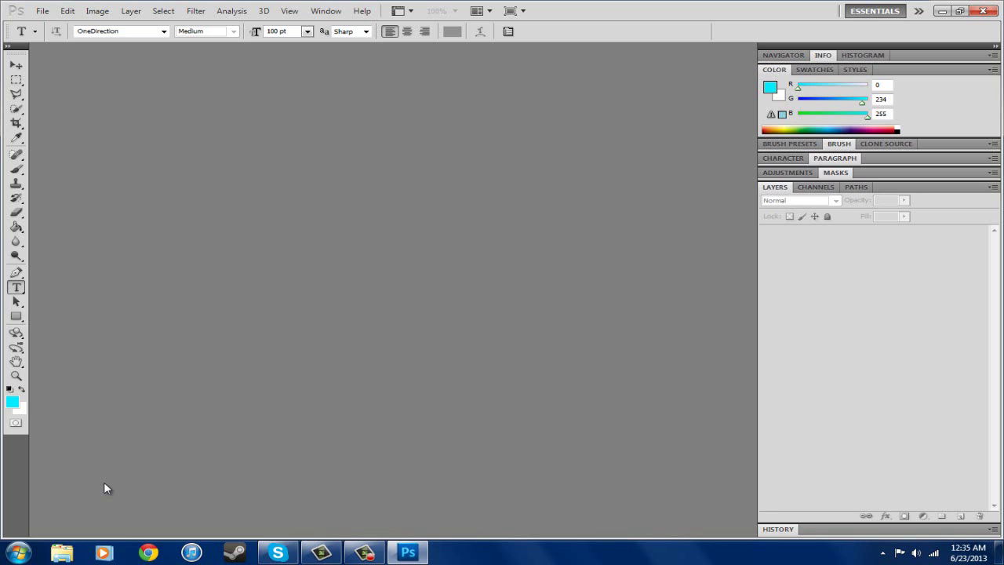
click(62, 552)
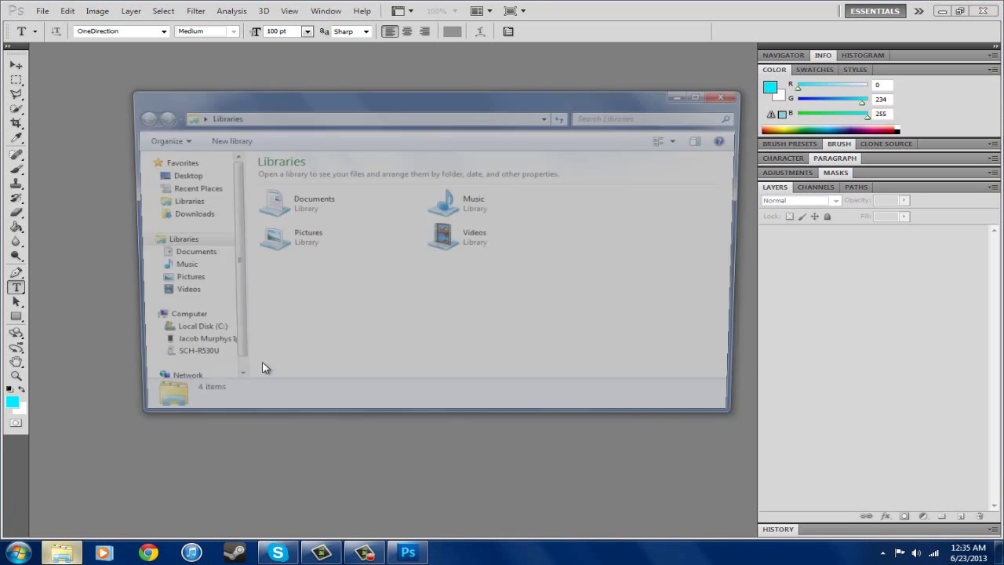
click(192, 282)
scroll(461, 292, down, 5)
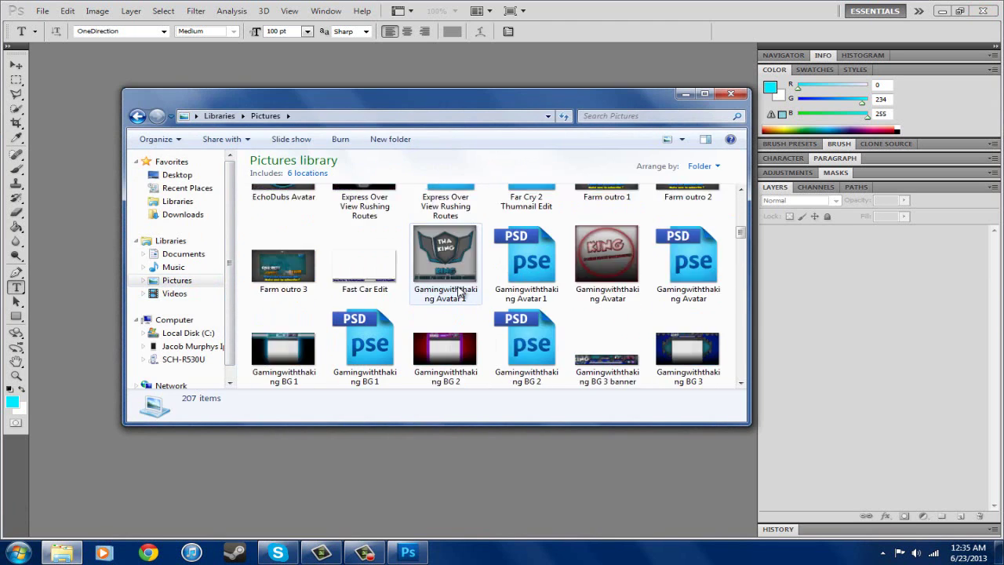
scroll(461, 293, down, 10)
scroll(580, 288, up, 4)
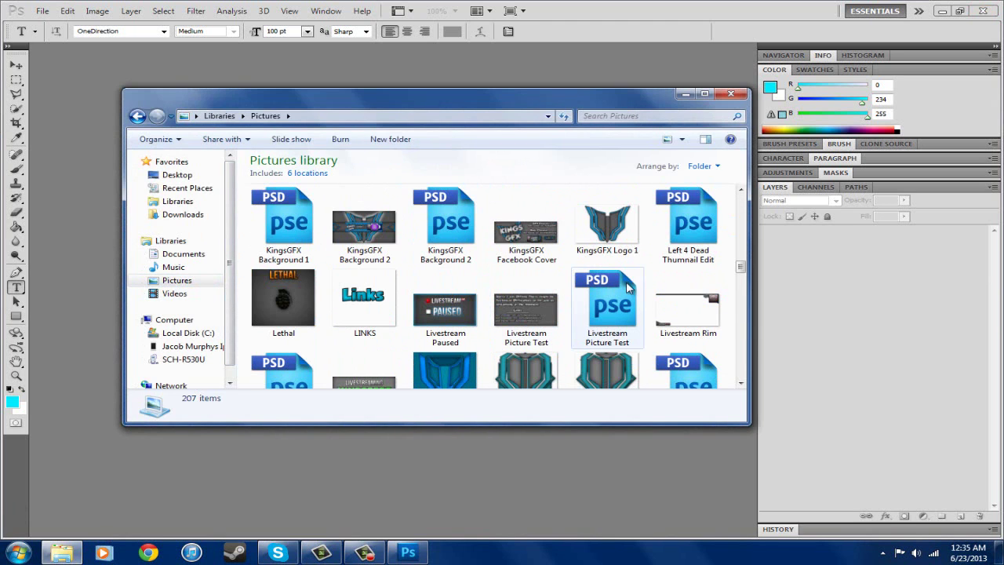
scroll(619, 298, down, 1)
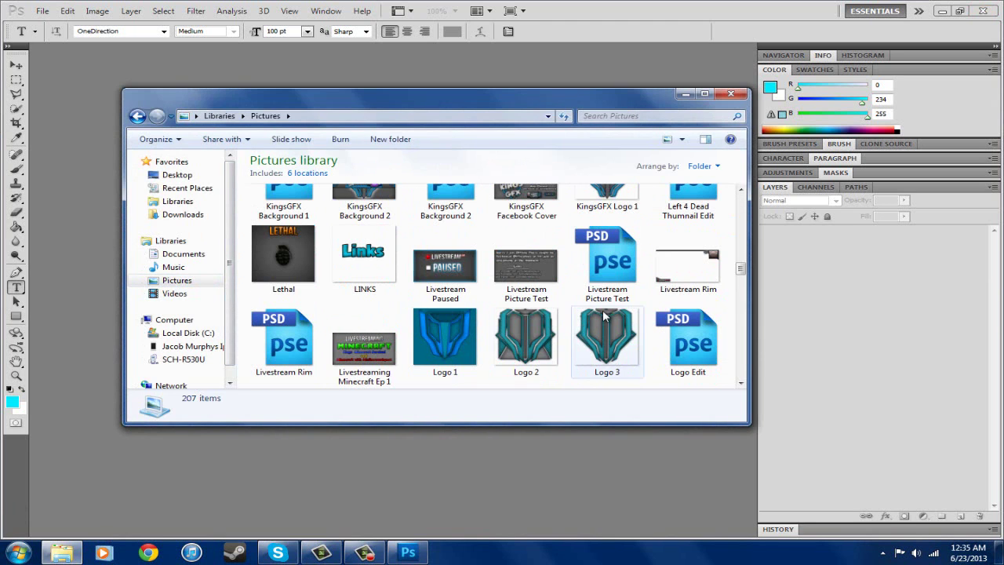
scroll(611, 306, up, 5)
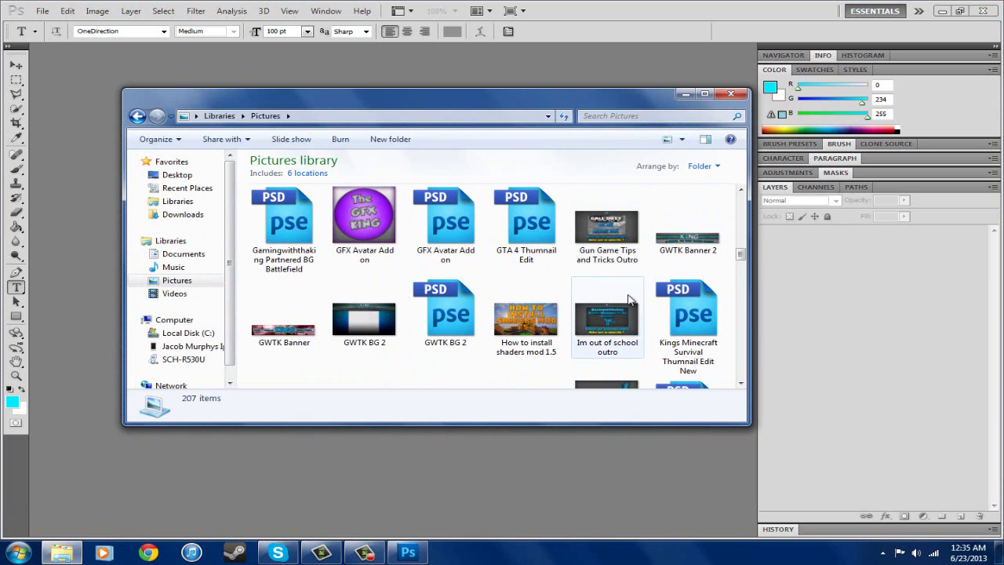
scroll(619, 302, down, 4)
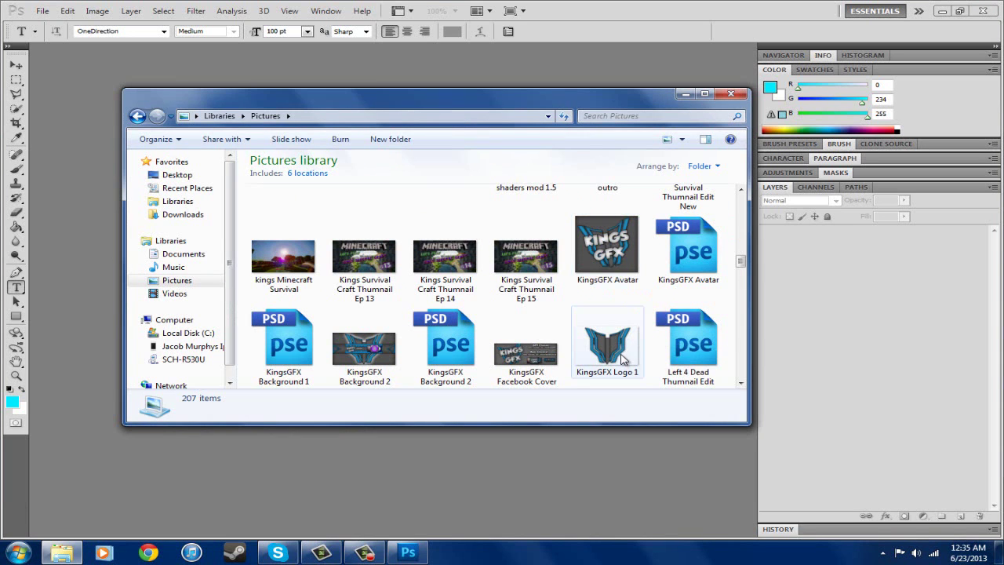
scroll(620, 357, down, 8)
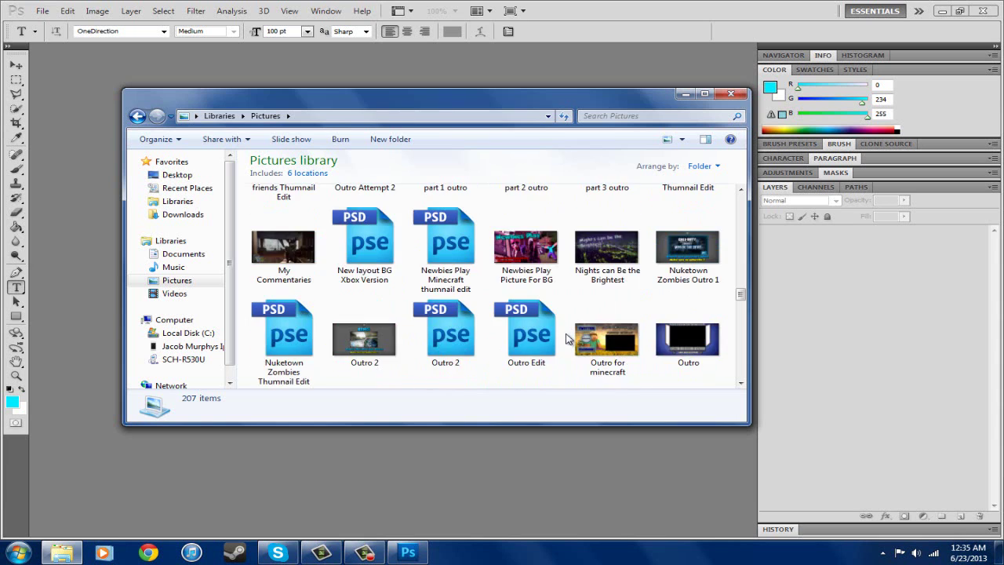
scroll(570, 338, down, 8)
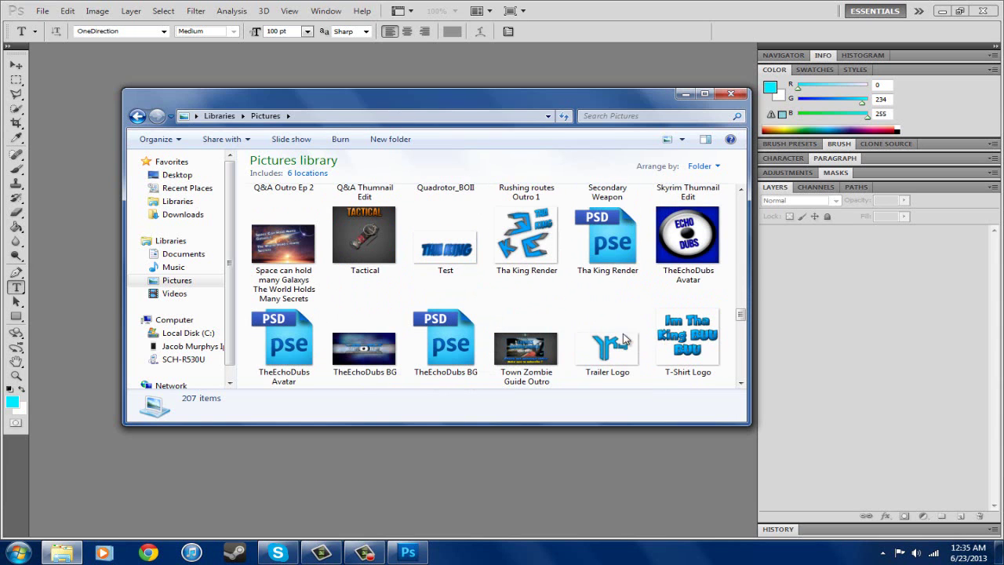
double_click(526, 237)
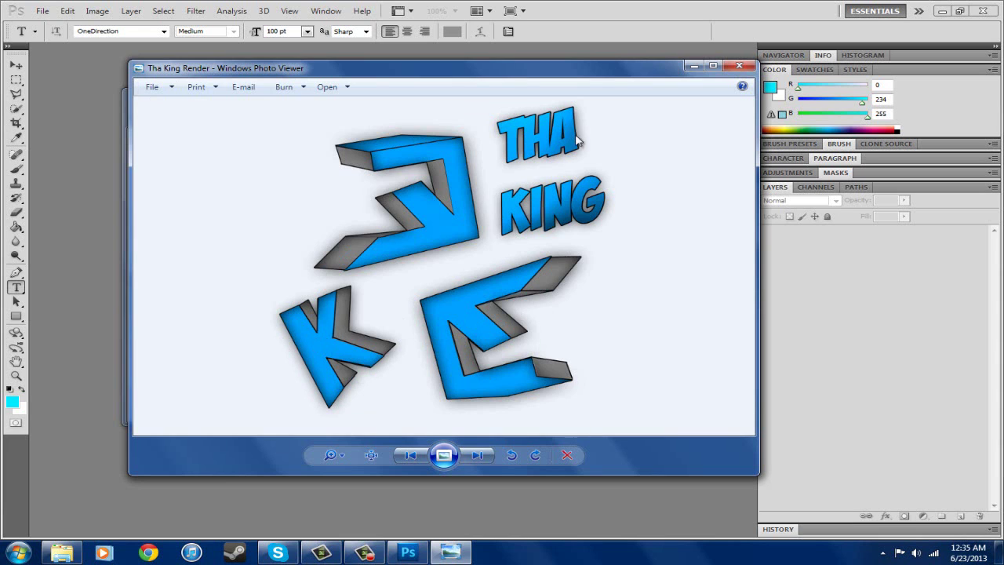
Step: View the Trailer Logo image in place of the current one, and close the viewer and the Pictures library
click(739, 65)
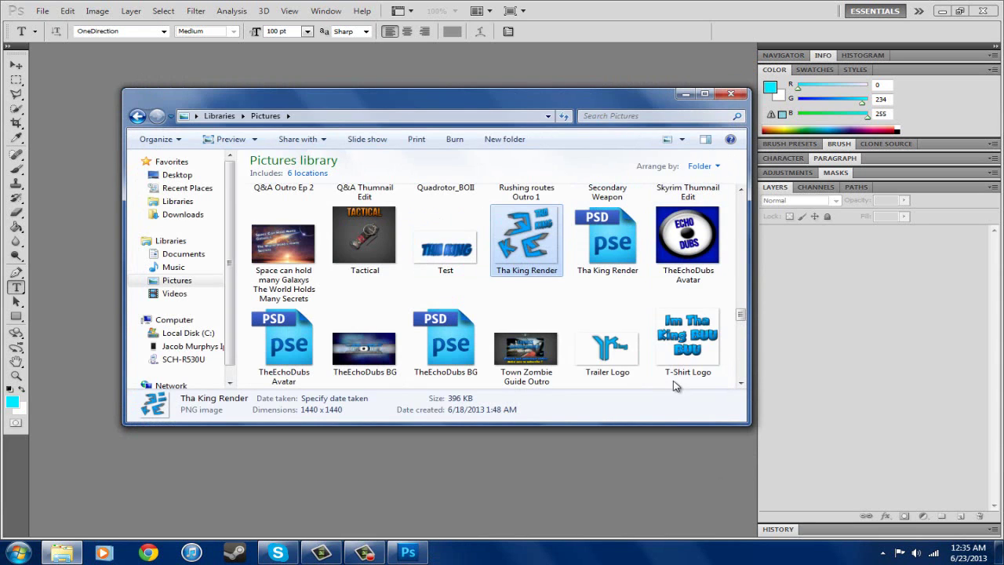
double_click(616, 351)
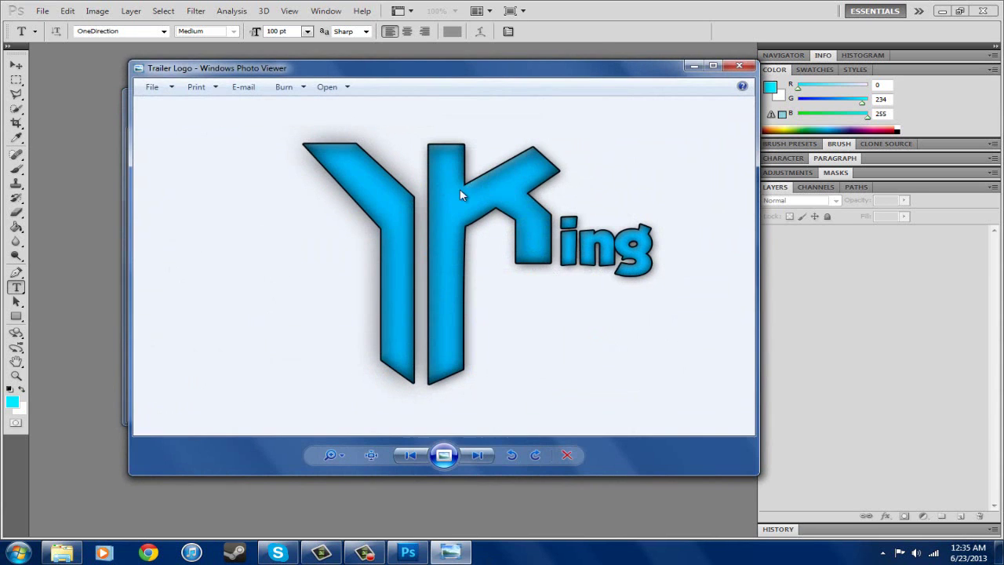
click(743, 67)
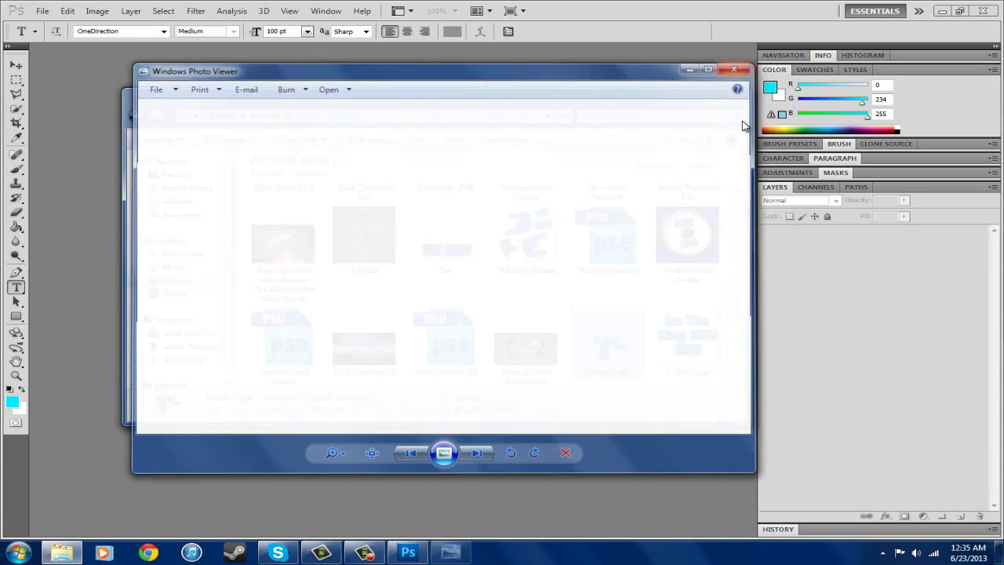
click(731, 85)
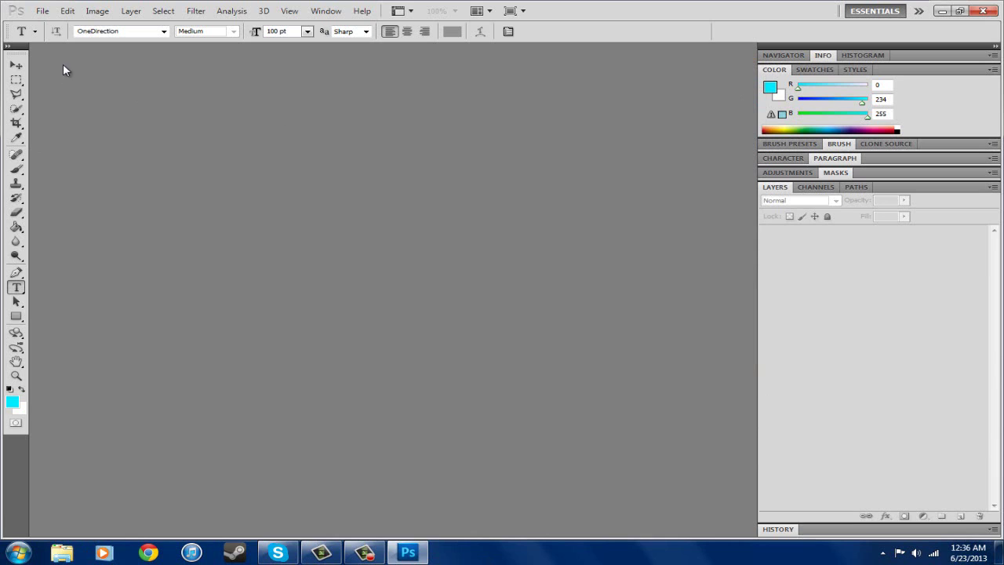
Step: Create a new 1440 by 1440 pixel document with transparent background contents
click(44, 11)
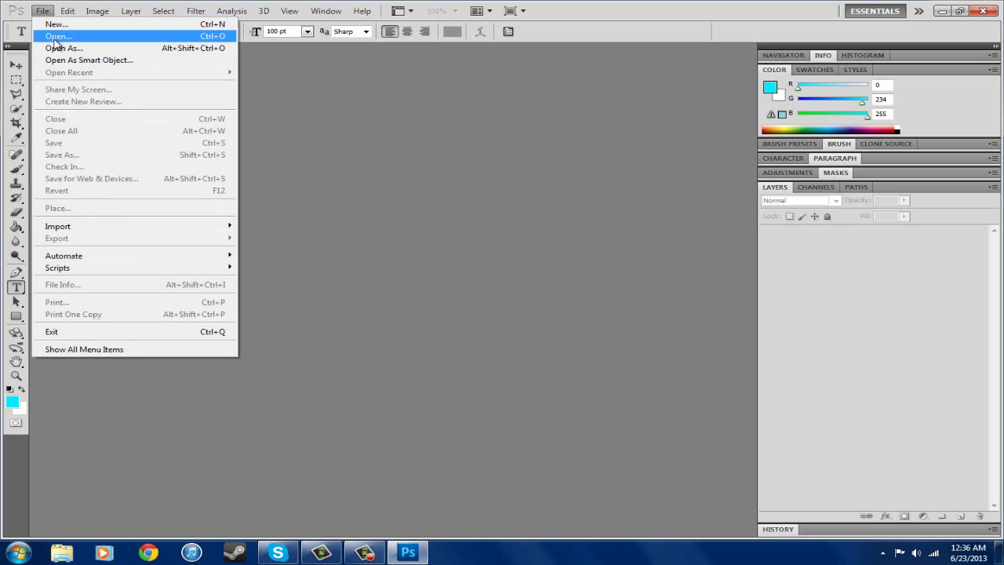
click(91, 24)
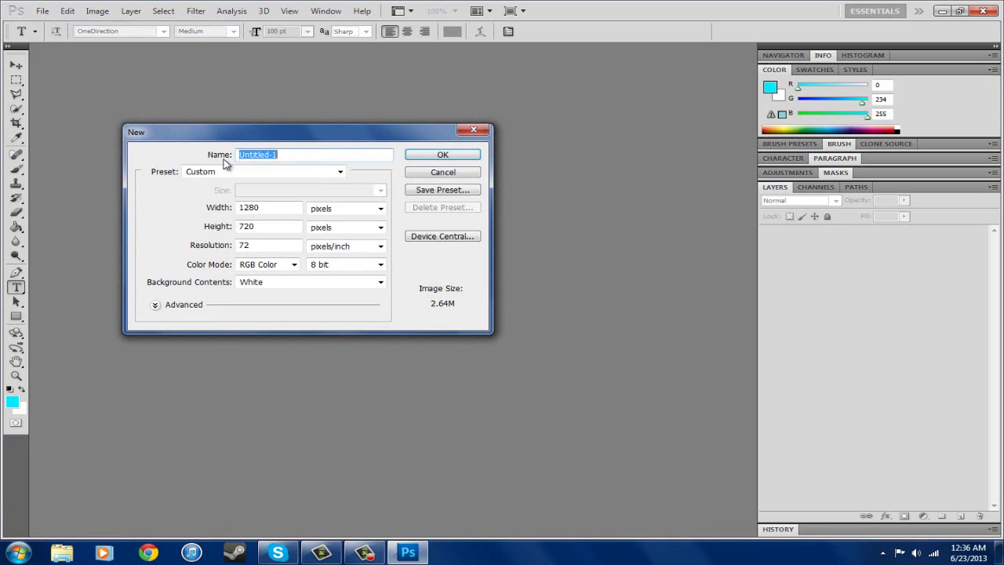
double_click(283, 207)
text(1)
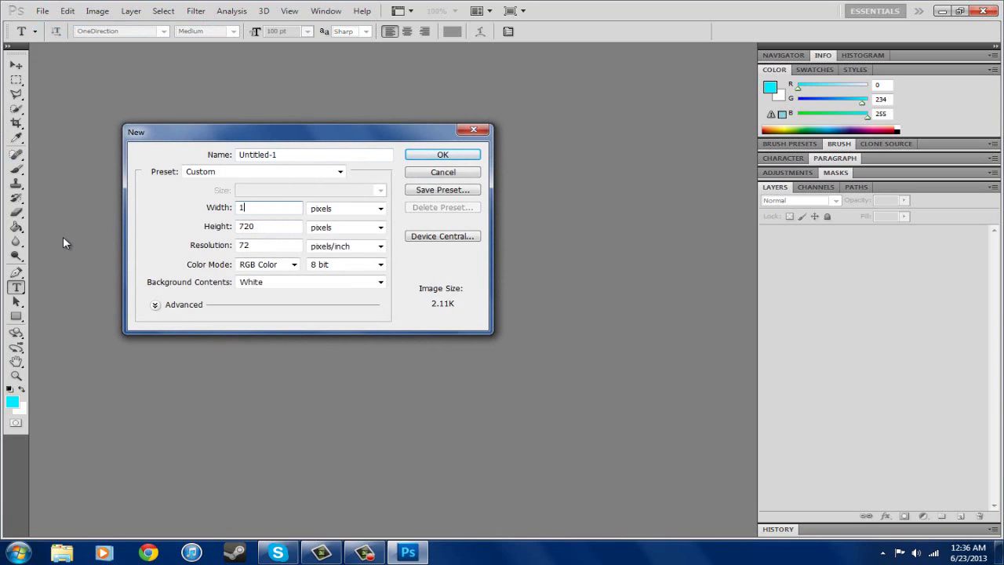
text(440)
key(Tab)
text(1440)
key(ctrl+a)
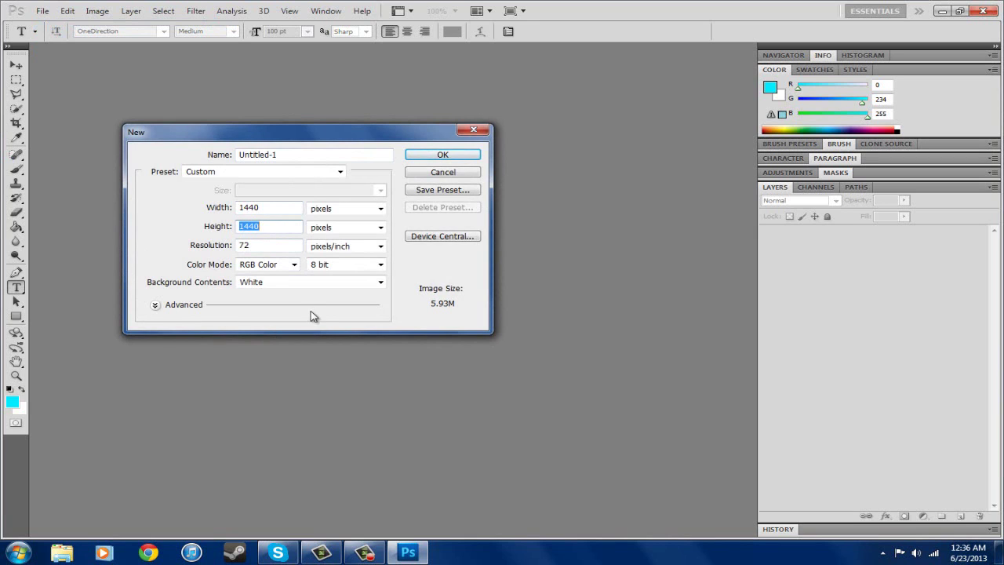
click(283, 283)
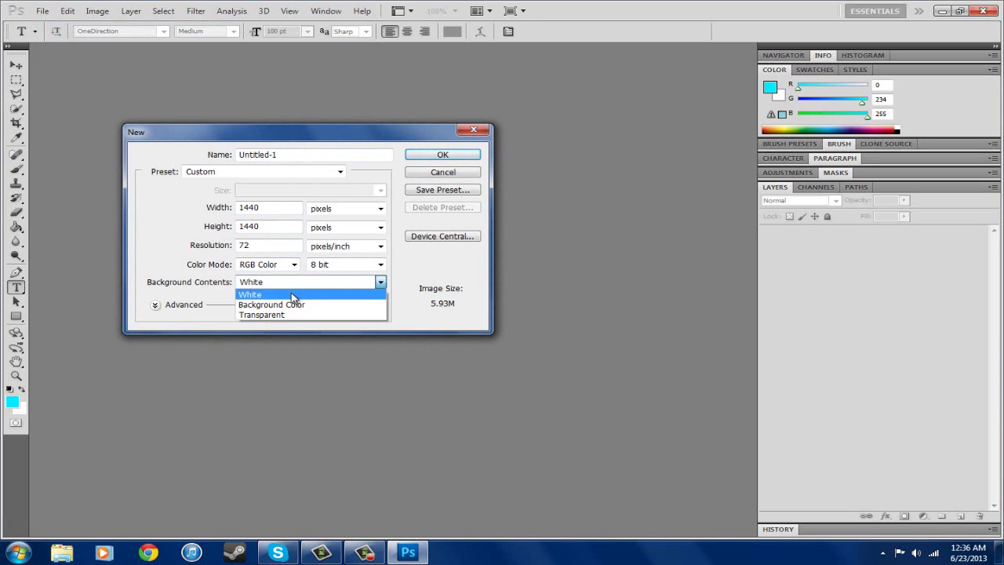
click(284, 315)
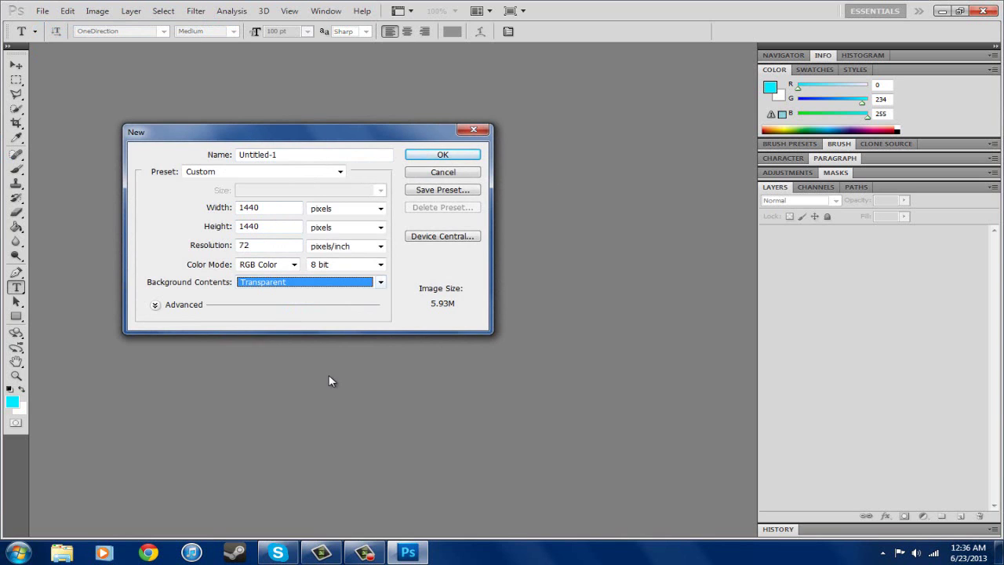
click(462, 155)
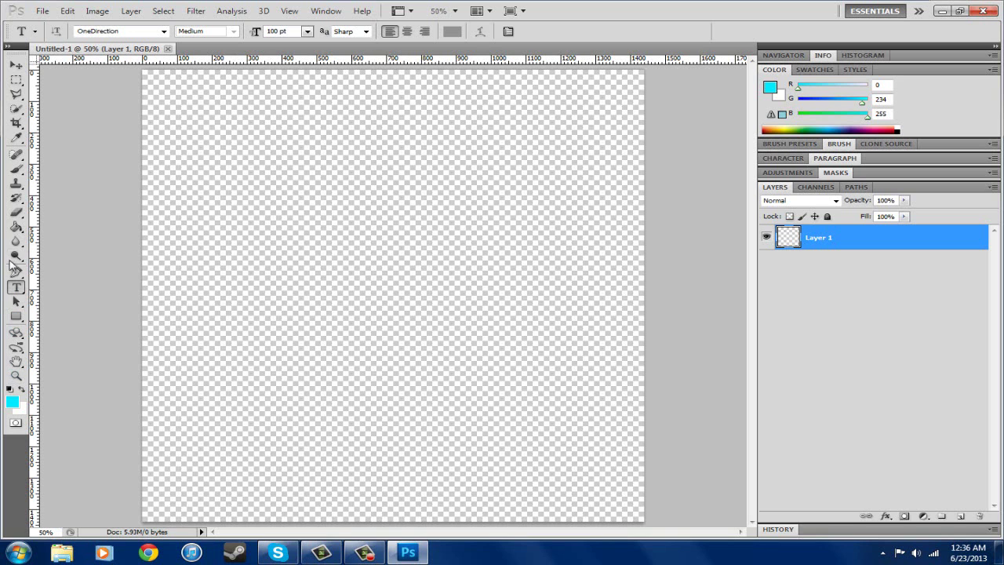
Step: Fill Layer 1 with dark gray 4c4c4c using the Paint Bucket, checking it by toggling the layer's visibility
click(16, 228)
click(12, 401)
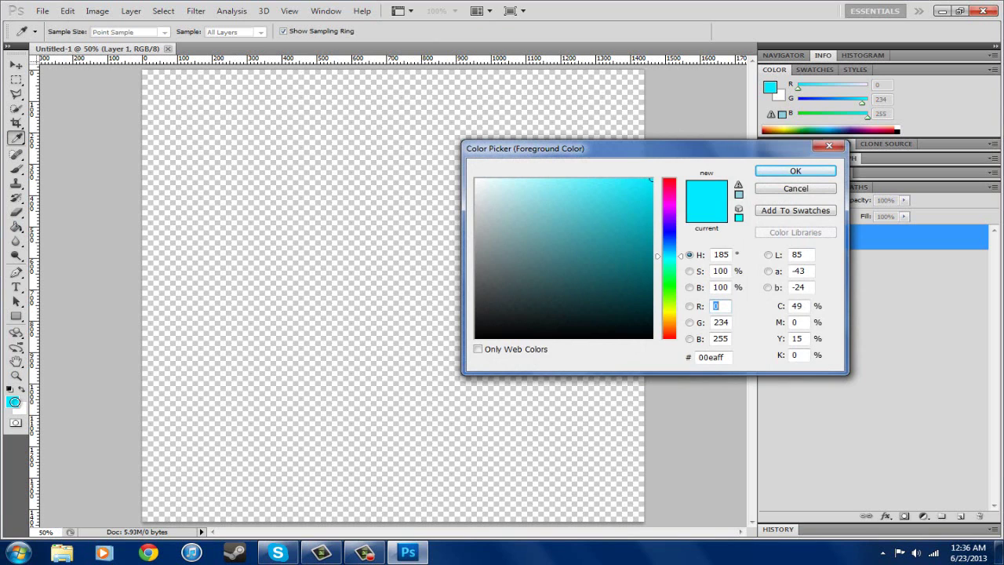
mouse_move(558, 289)
mouse_down()
mouse_move(447, 294)
mouse_move(437, 306)
mouse_move(426, 291)
mouse_up()
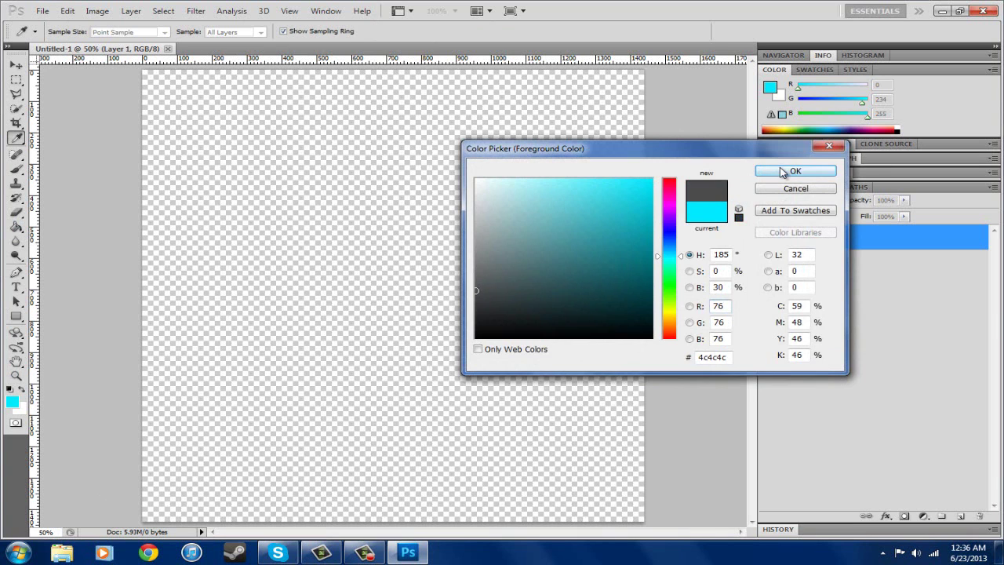
click(783, 172)
click(473, 262)
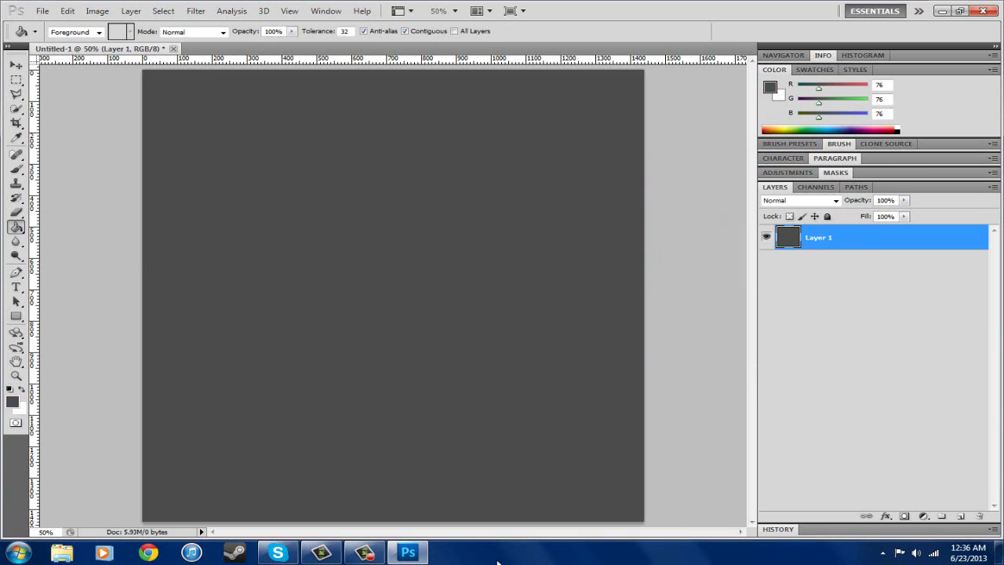
click(766, 237)
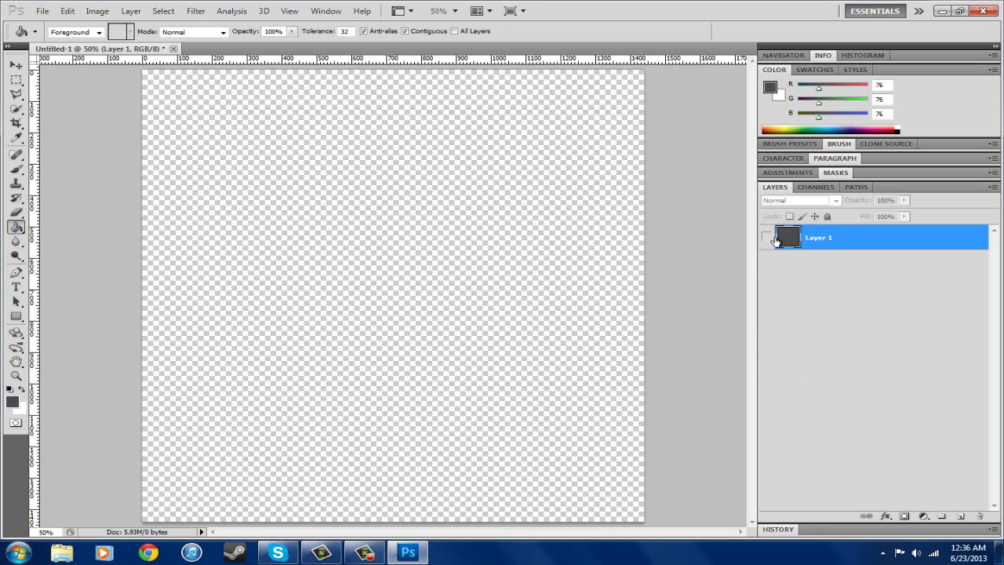
click(766, 238)
Step: Draw a closed, irregular seven-point path with straight segments on the gray canvas using the Pen tool
click(17, 66)
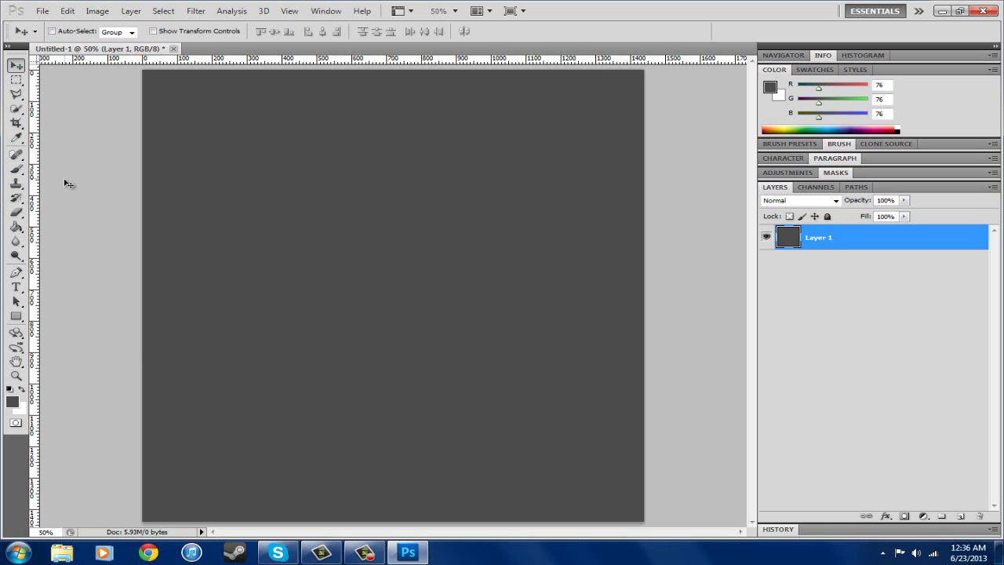
click(21, 271)
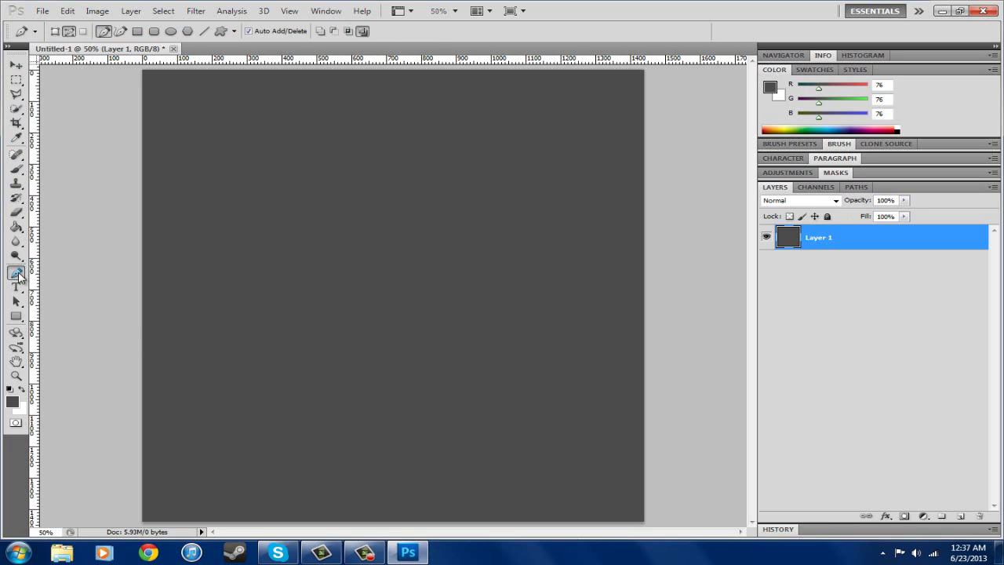
right_click(21, 271)
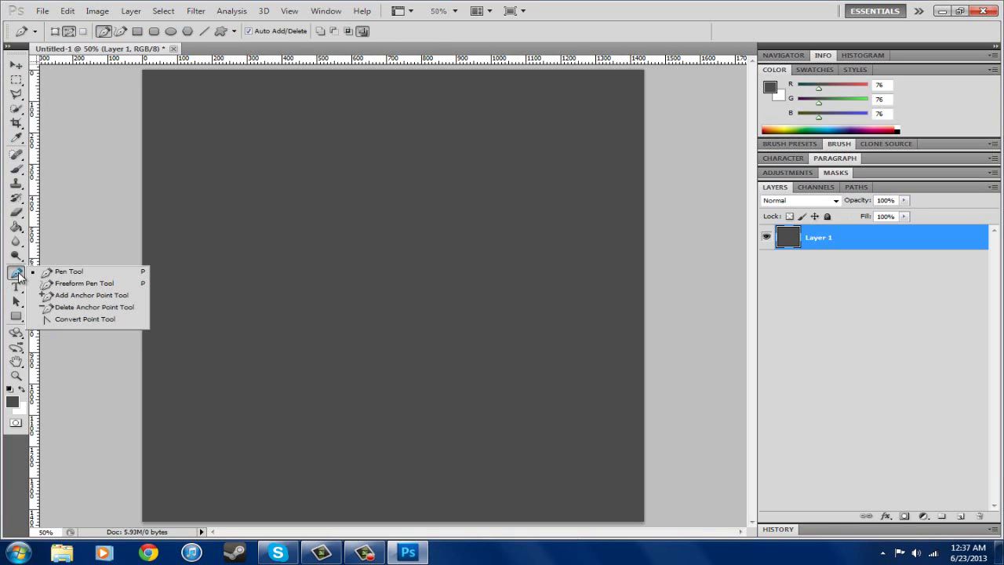
click(79, 273)
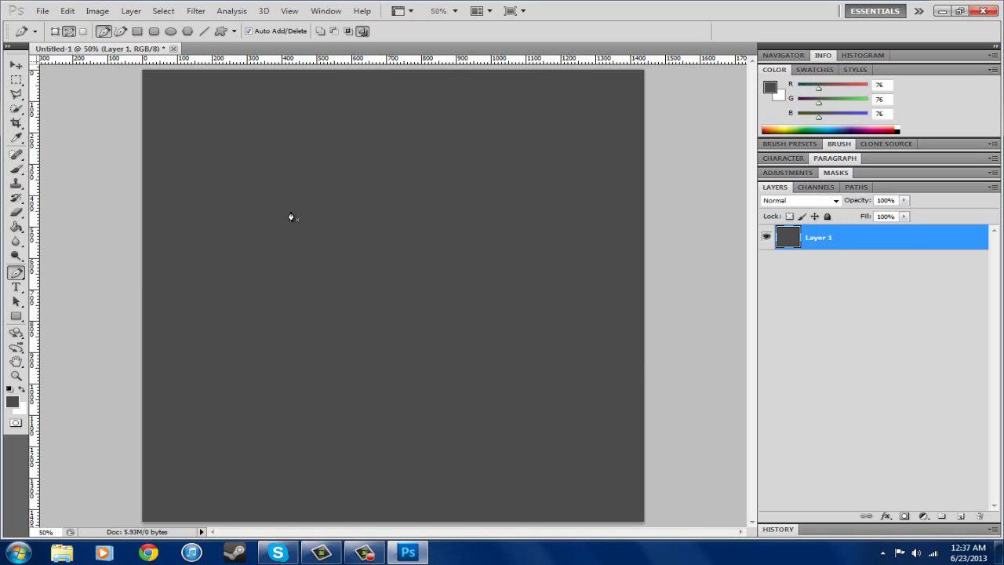
click(256, 139)
click(331, 240)
click(229, 297)
click(280, 384)
click(436, 366)
click(436, 284)
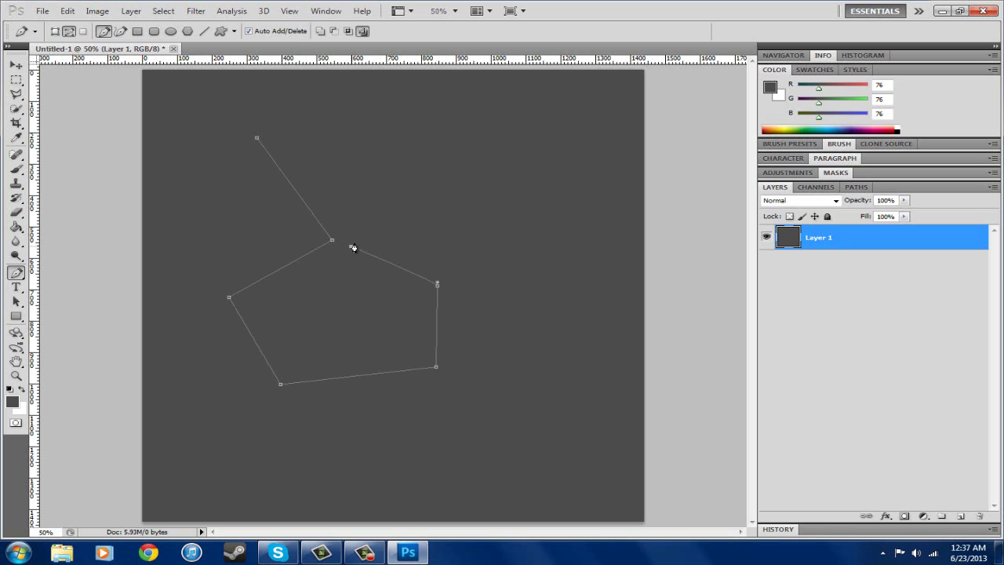
click(257, 140)
Step: Delete the path's upper right-hand anchor point and move the lower right-hand one up and outward
ctrl+click(439, 292)
click(437, 289)
drag(438, 368, 475, 236)
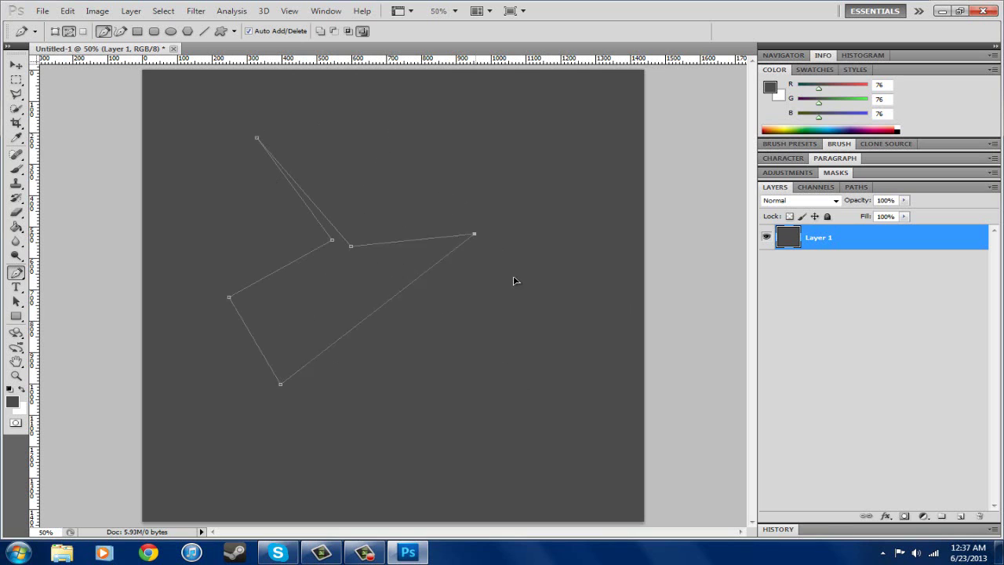
drag(514, 281, 513, 278)
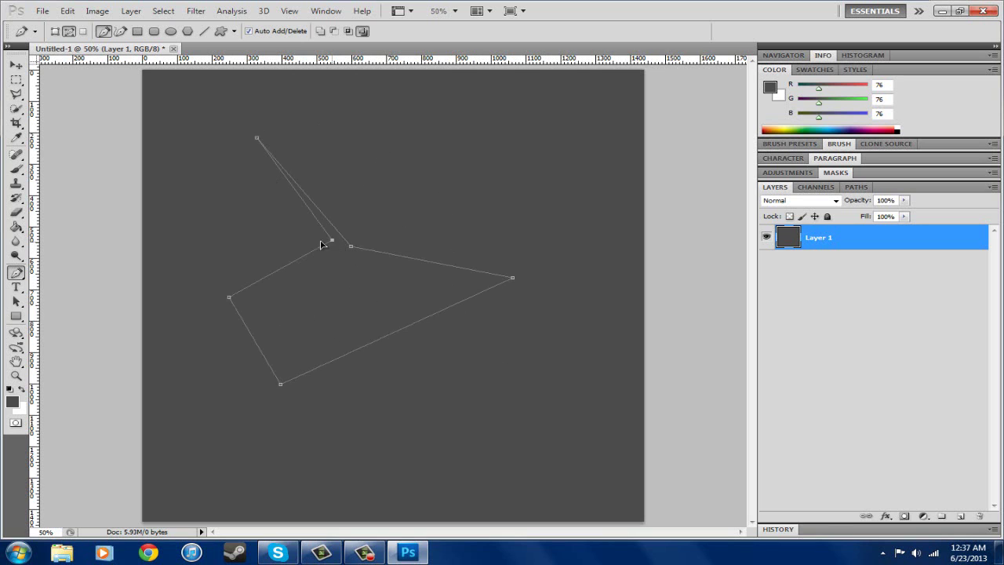
Step: Reduce the path to a triangle by deleting its two inner anchor points and its lowest anchor point
drag(322, 245, 253, 242)
click(246, 237)
click(351, 250)
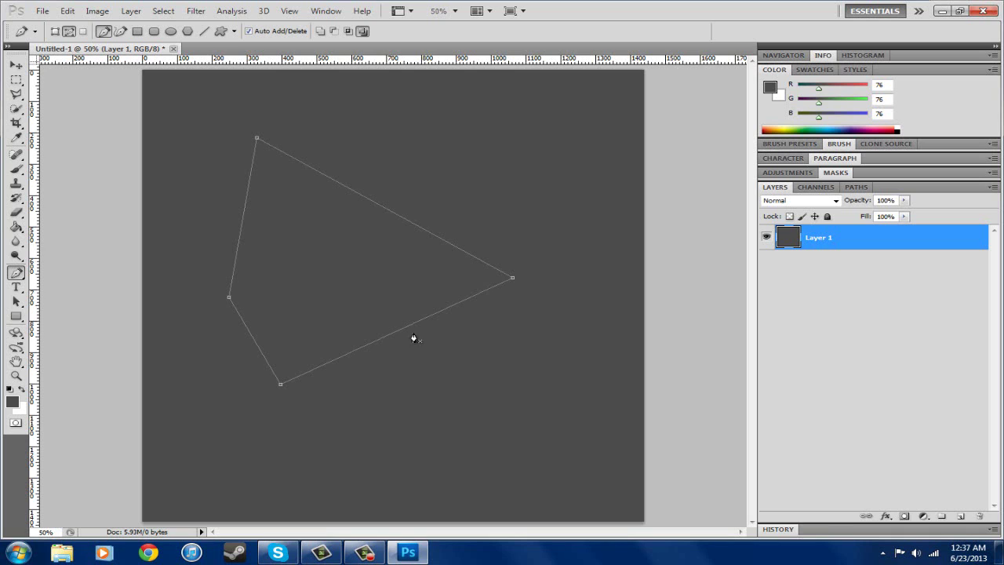
click(280, 385)
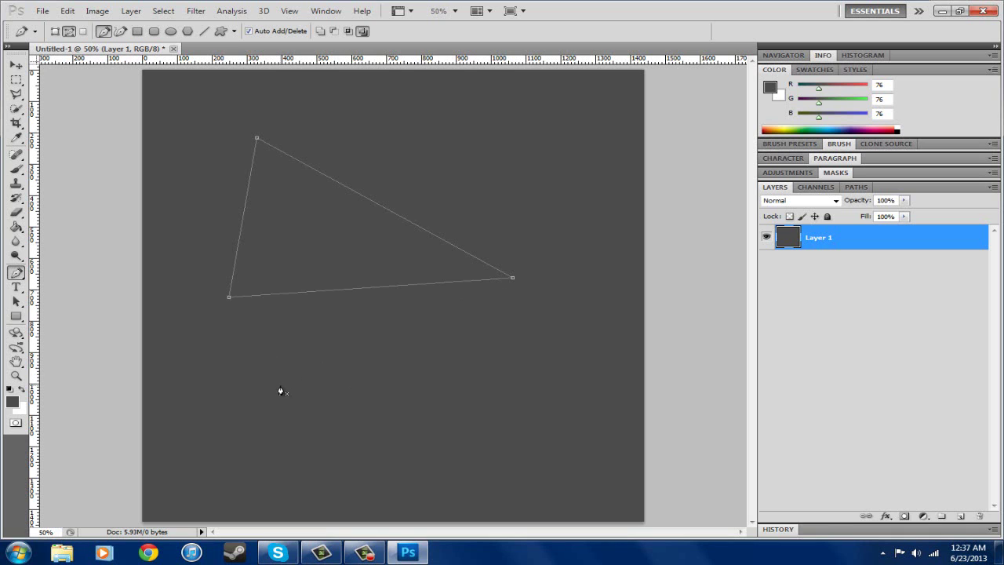
Step: Remove the remaining triangle path and draw a closed, bent seven-point path with straight segments using the Pen tool
click(232, 300)
click(233, 299)
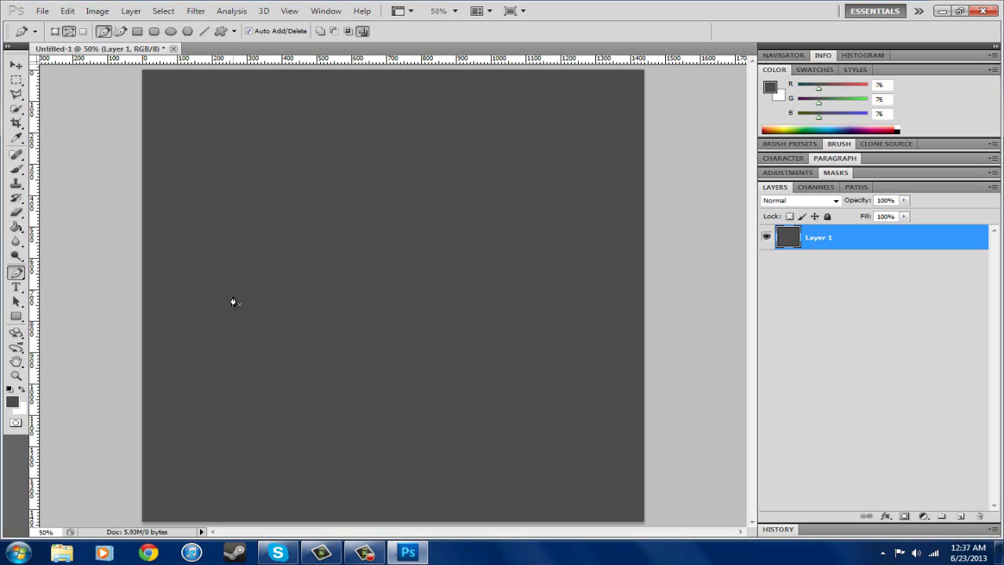
click(204, 128)
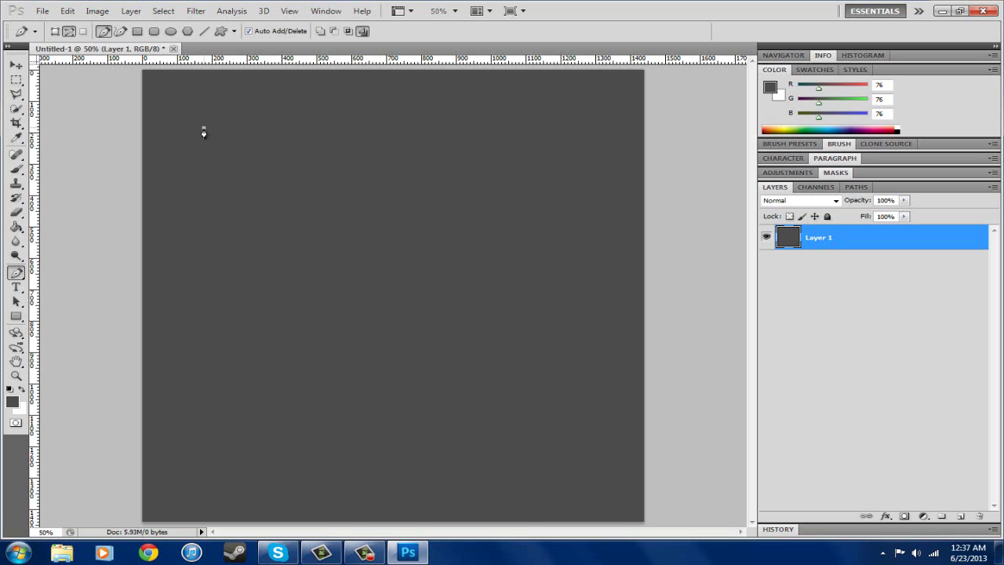
click(306, 269)
click(303, 413)
click(367, 430)
click(374, 201)
click(303, 143)
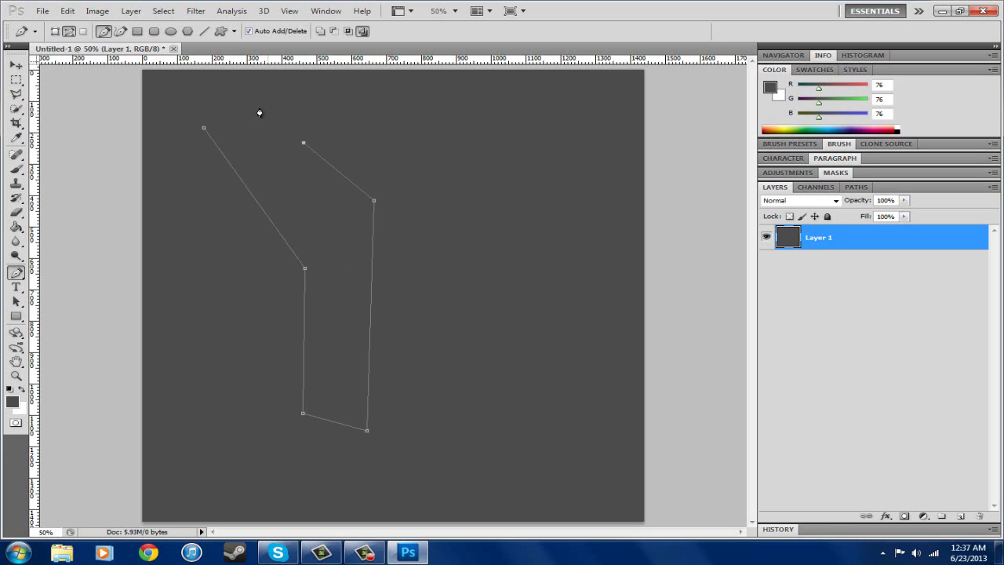
click(236, 100)
click(205, 130)
Step: Reshape the path into a slim left half of a Y by moving its anchor points, making the long right-hand edge vertical
drag(236, 100, 312, 197)
mouse_move(373, 203)
mouse_down()
mouse_move(348, 240)
mouse_move(367, 221)
mouse_move(364, 205)
mouse_up()
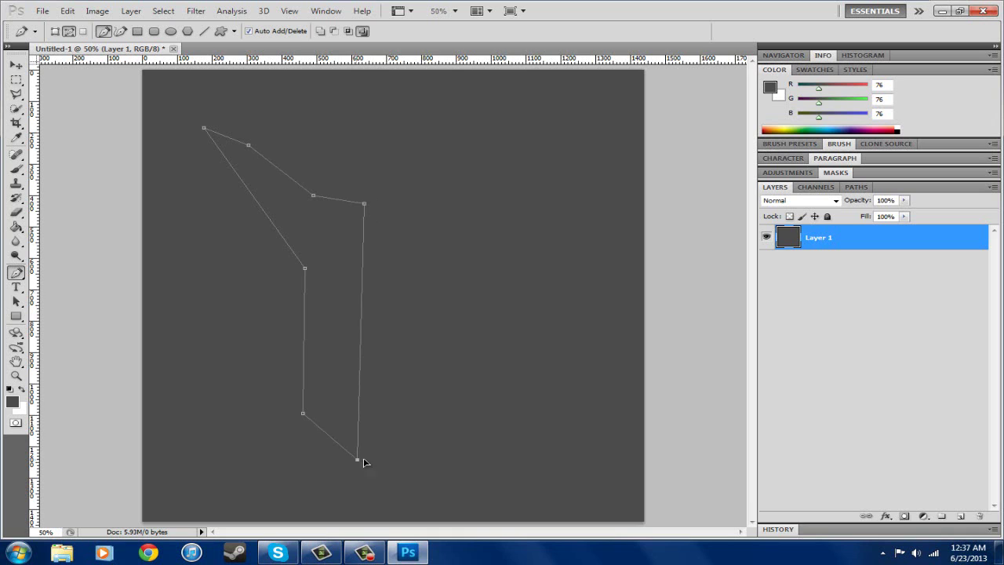
mouse_move(364, 462)
mouse_down()
mouse_move(374, 447)
mouse_move(359, 446)
mouse_up()
drag(312, 200, 336, 219)
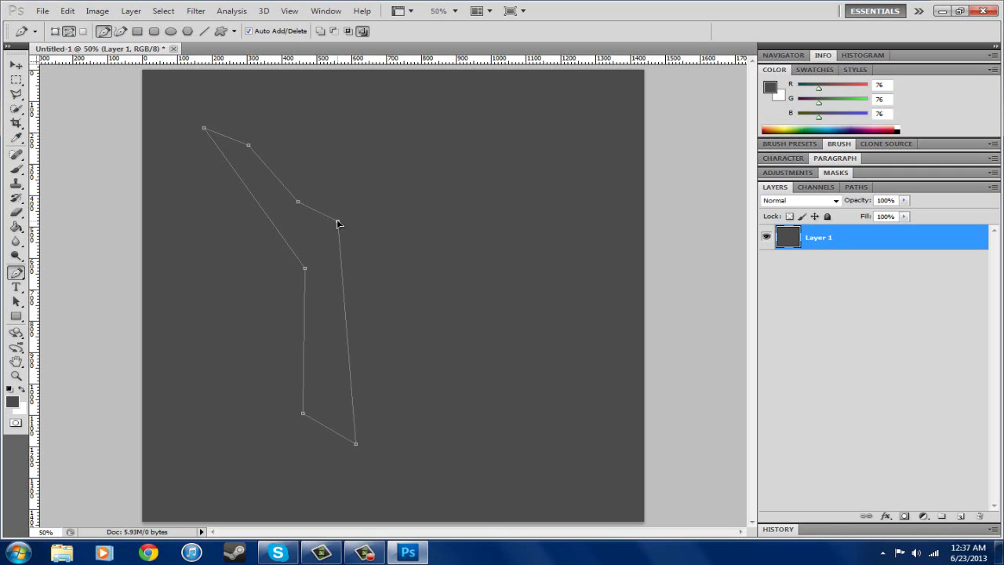
drag(356, 444, 340, 447)
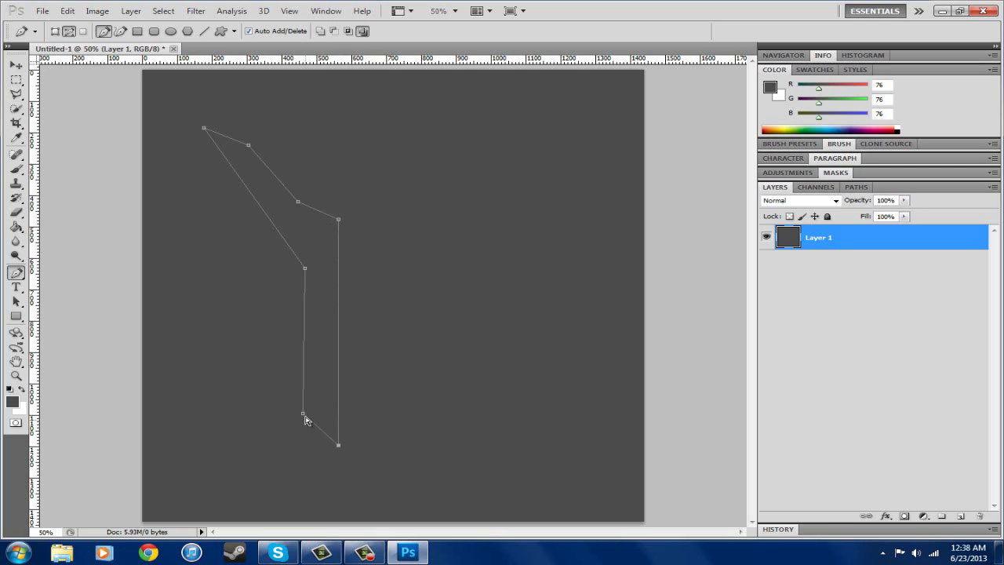
drag(305, 417, 313, 419)
drag(305, 270, 284, 253)
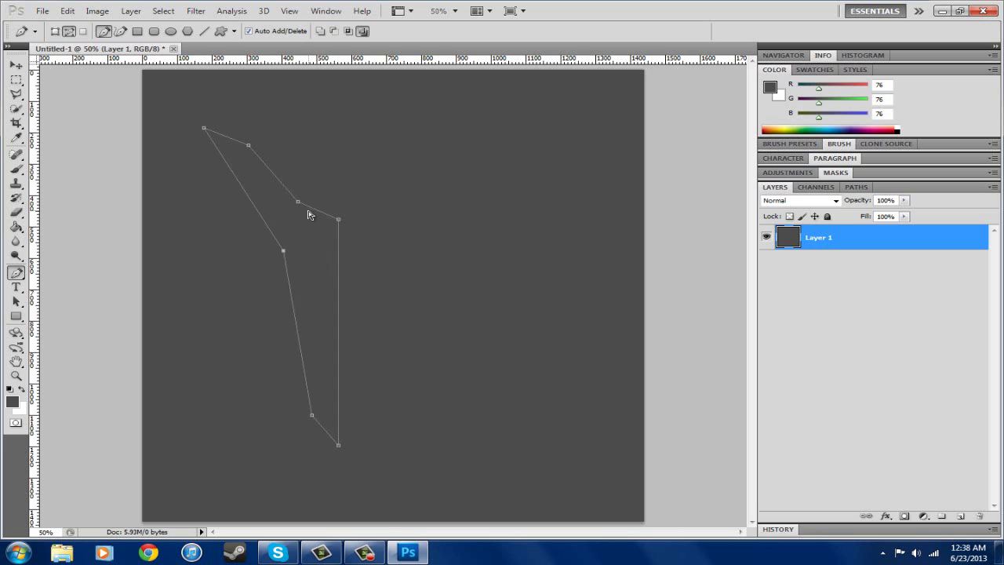
Step: Fill the path with blue 009cff on Layer 1 and delete the path outline
right_click(331, 250)
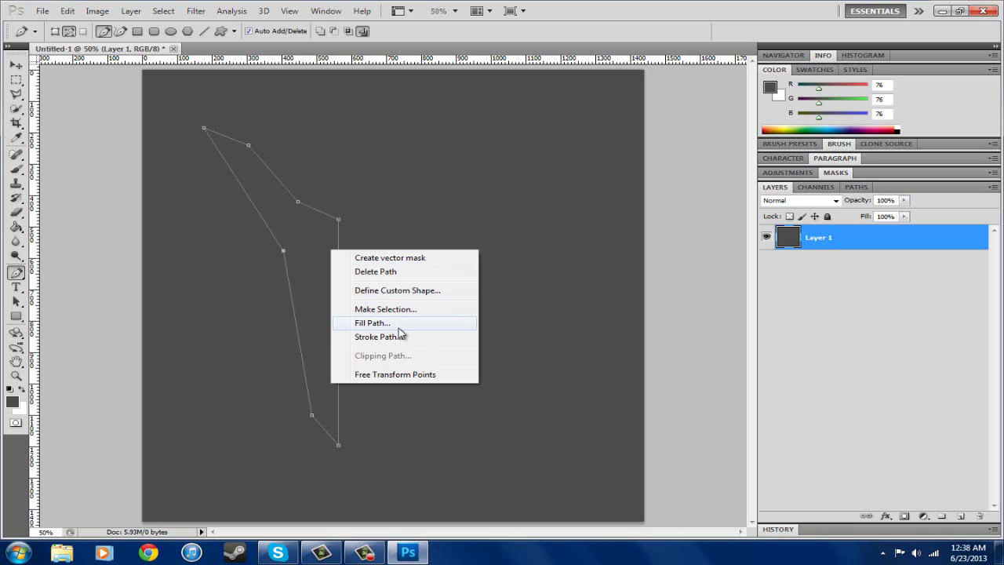
click(398, 326)
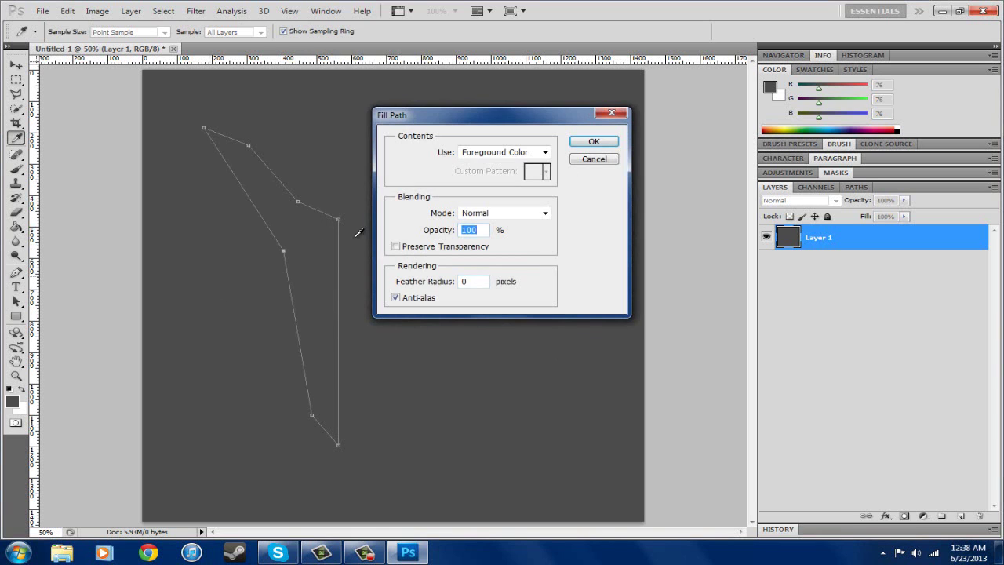
click(509, 152)
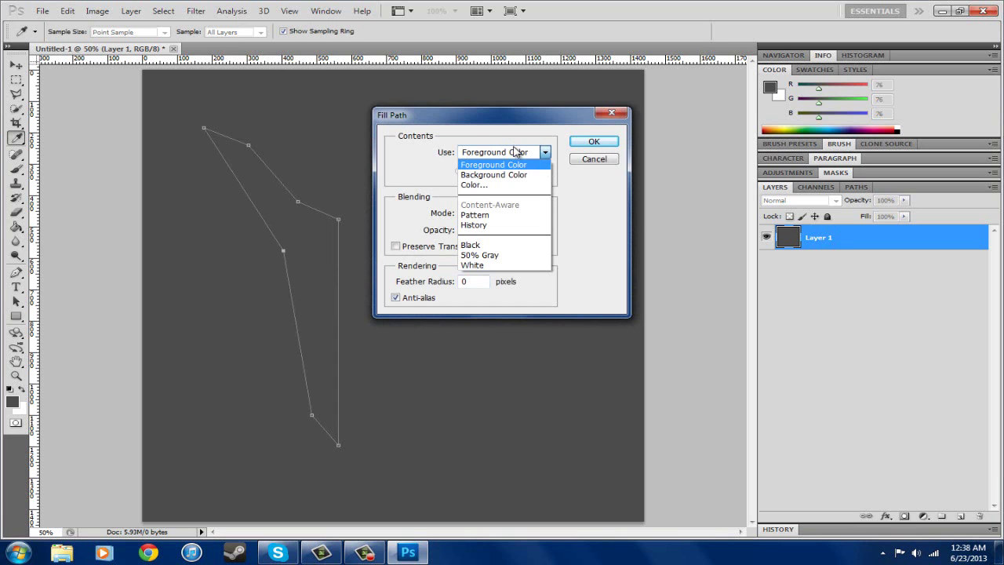
click(474, 184)
drag(664, 258, 666, 249)
click(815, 106)
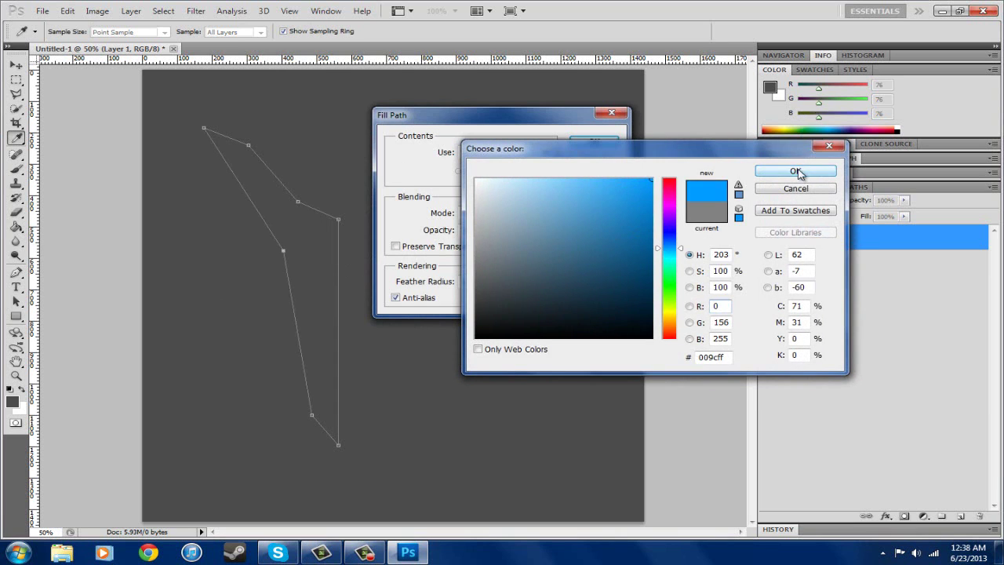
click(798, 171)
click(591, 145)
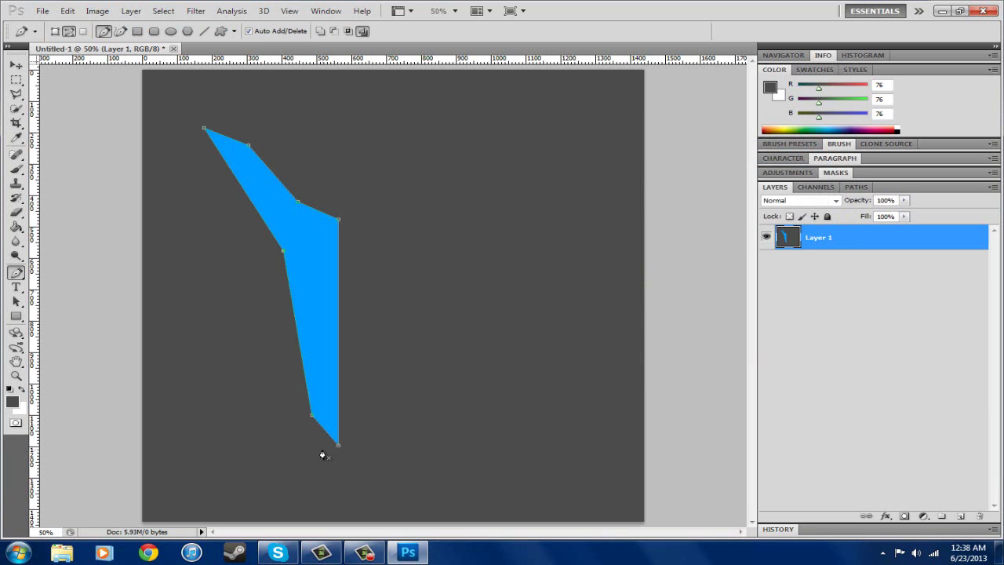
right_click(323, 261)
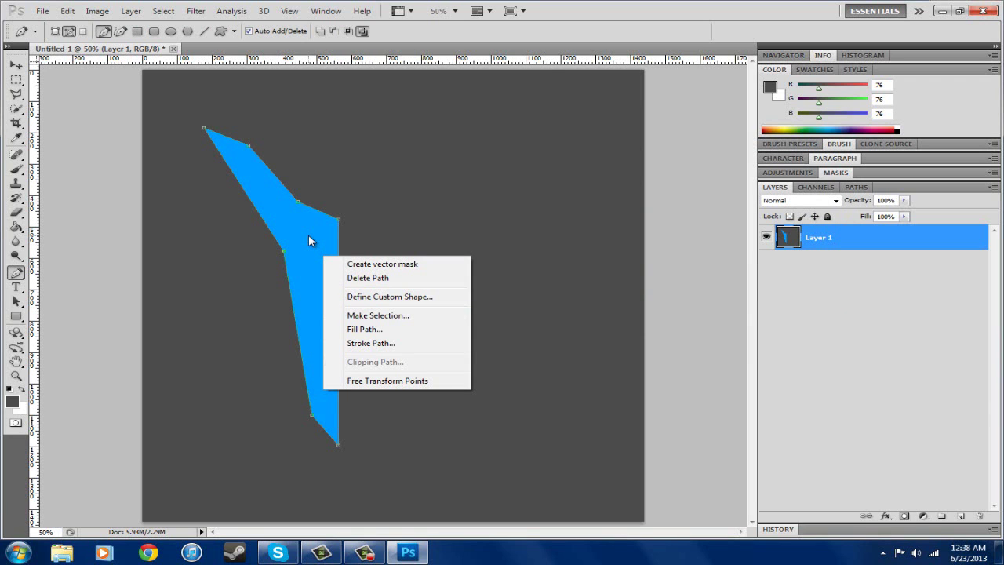
click(414, 279)
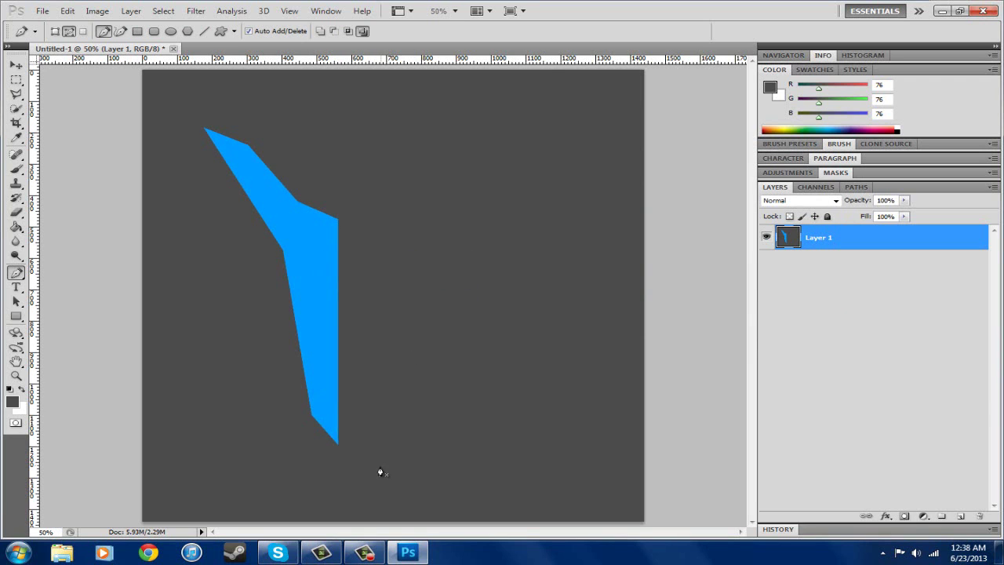
right_click(881, 233)
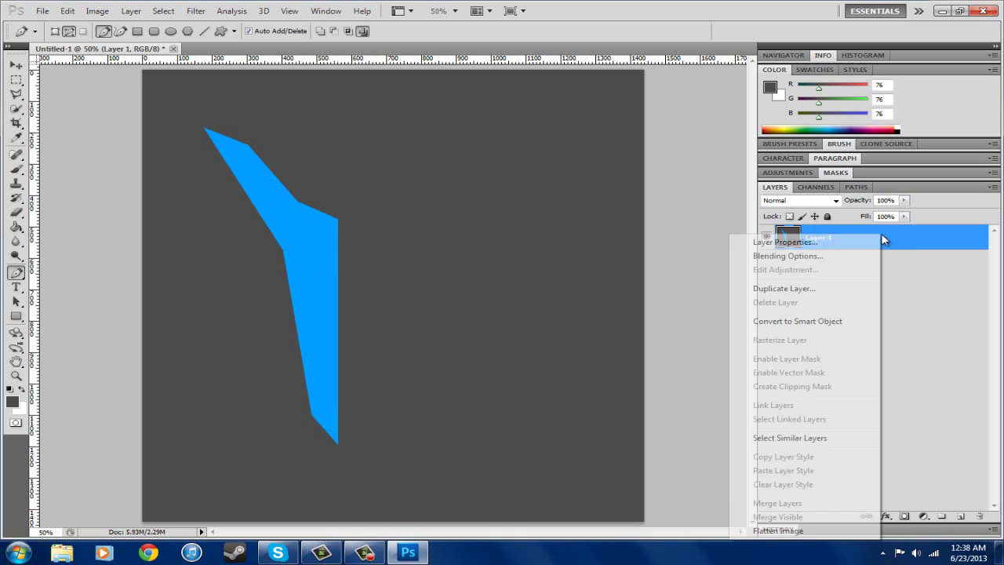
click(824, 257)
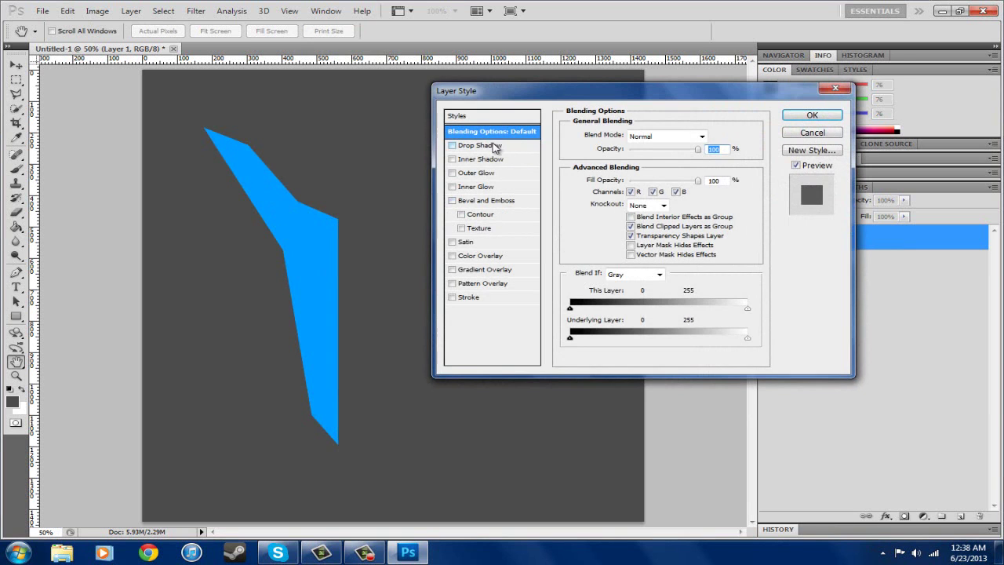
click(483, 145)
drag(619, 212, 617, 189)
click(813, 133)
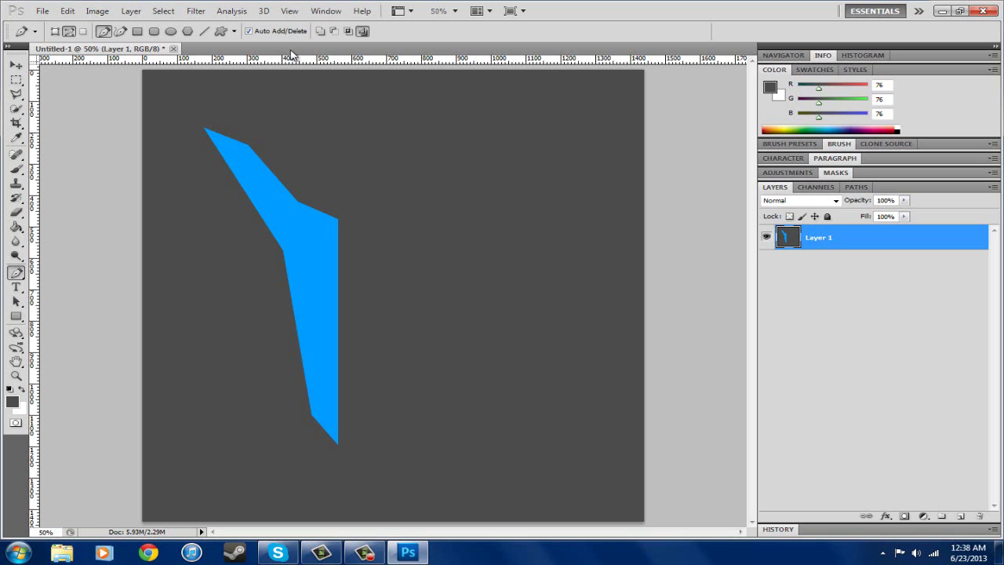
Step: Undo the path deletion and the blue fill on Layer 1
click(68, 12)
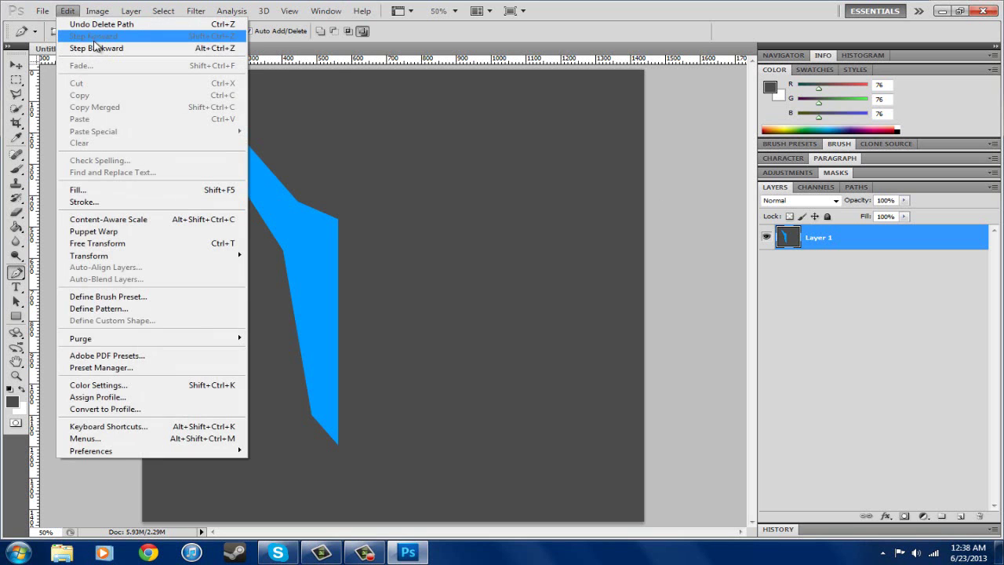
click(102, 48)
click(68, 13)
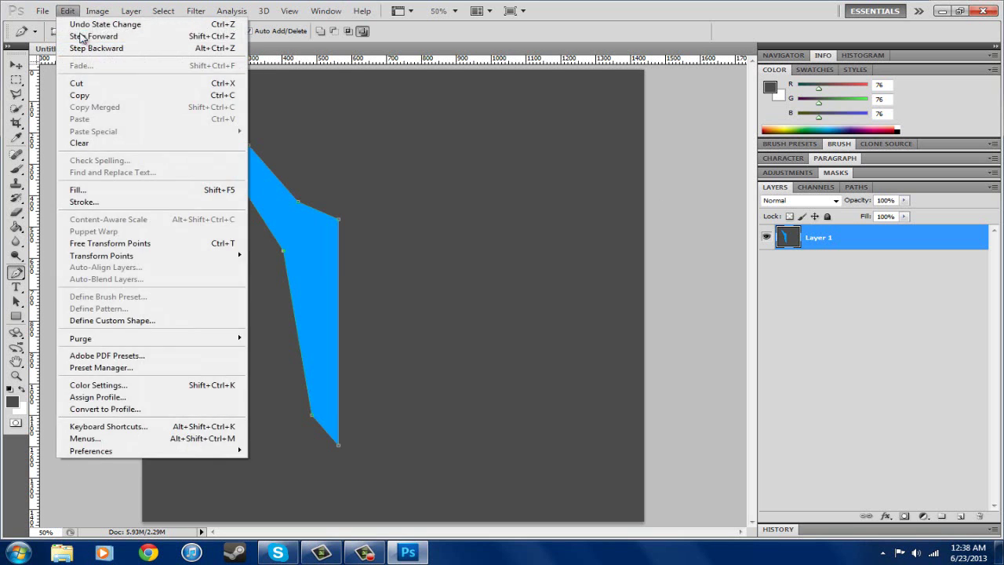
click(102, 47)
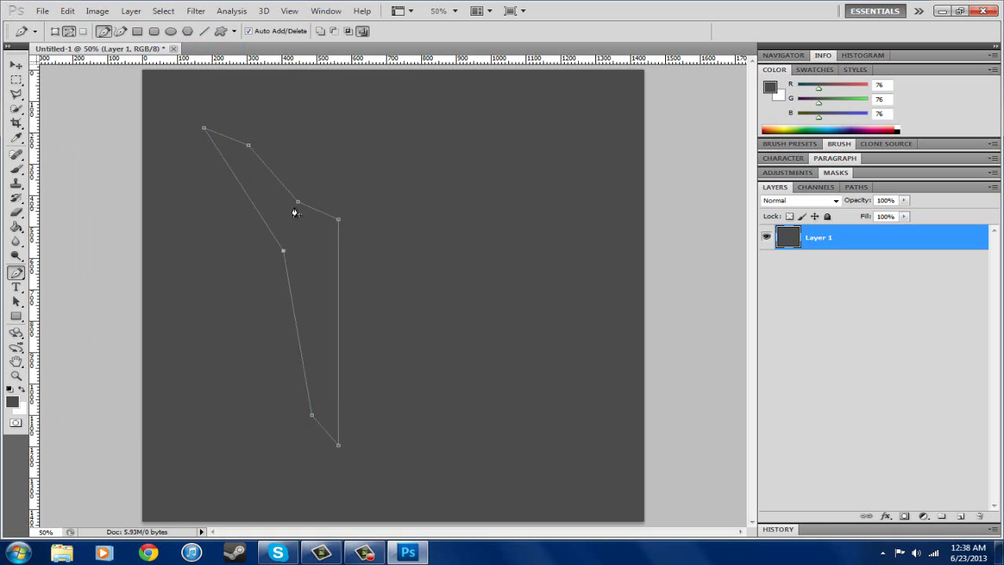
Step: Add a new layer above Layer 1 and fill the path on it with blue 009cff
click(959, 518)
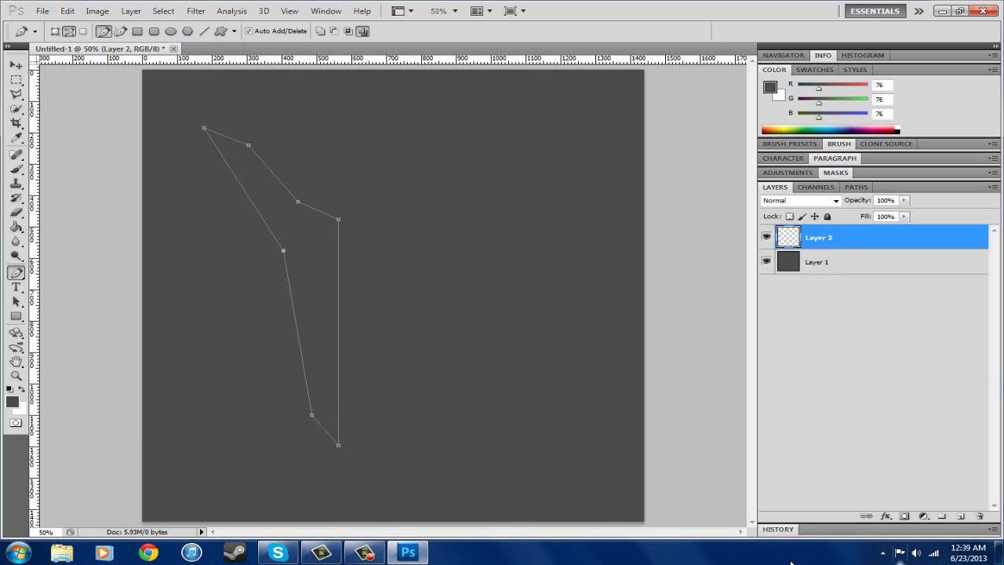
right_click(305, 233)
click(343, 300)
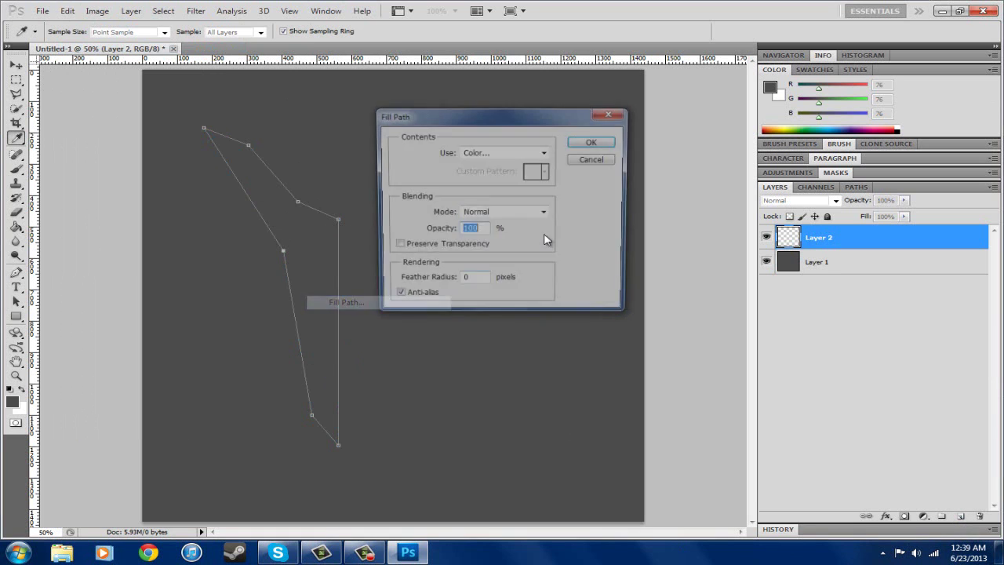
click(508, 152)
click(511, 175)
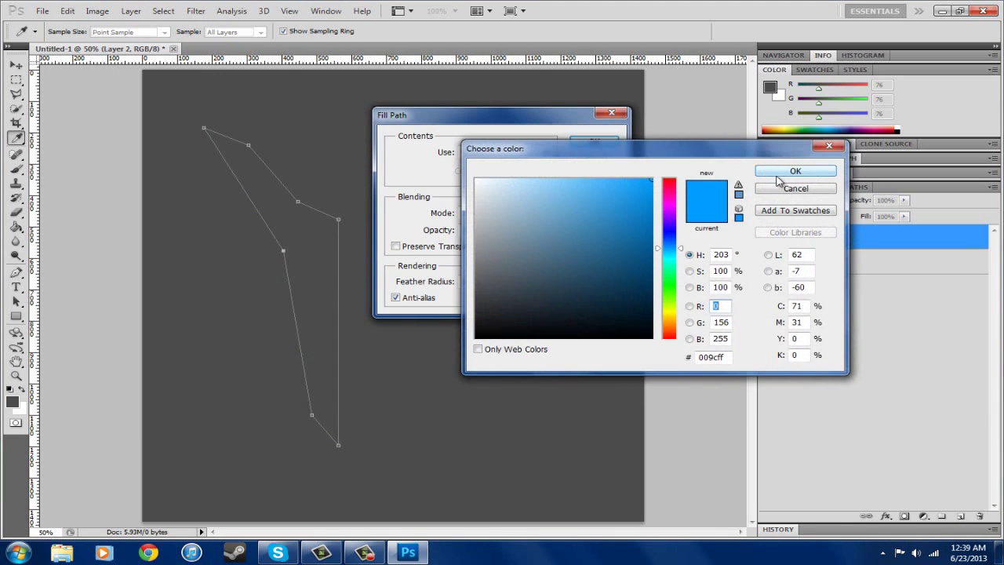
click(785, 172)
click(594, 143)
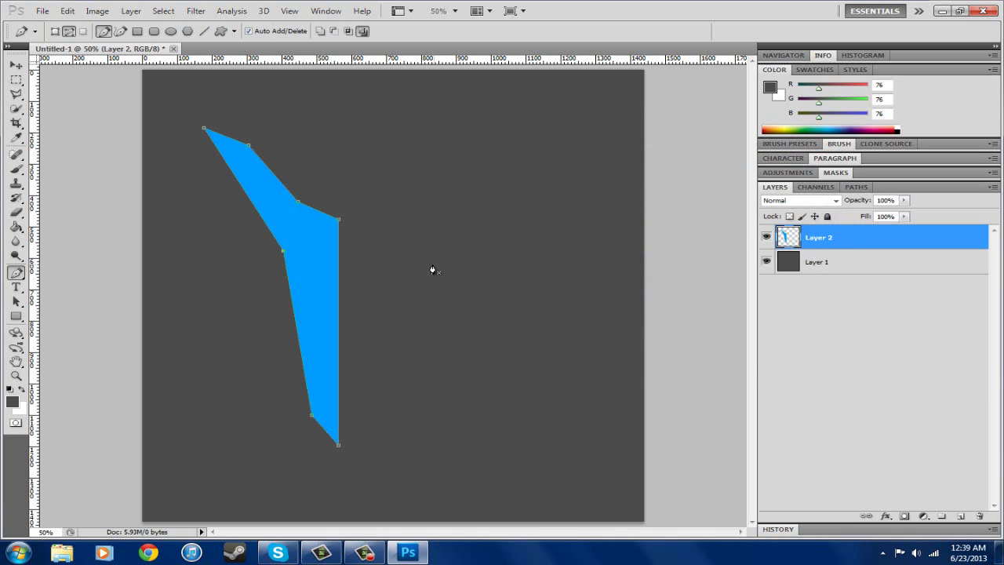
Step: Delete the path outline around the blue shape
right_click(829, 238)
right_click(329, 246)
click(351, 270)
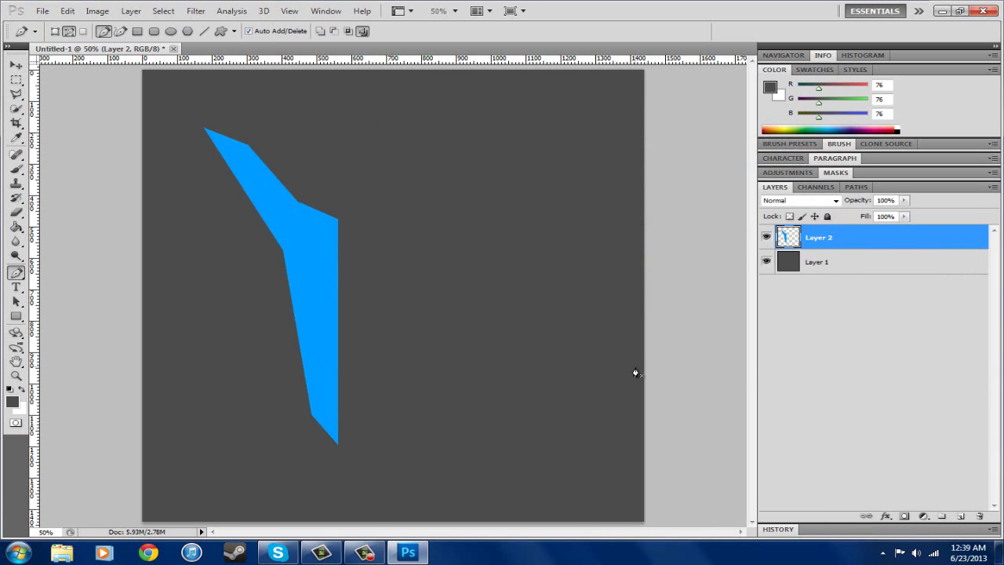
Step: Add a drop shadow to Layer 2 with its size increased to about 40 px
right_click(894, 237)
click(793, 256)
click(480, 146)
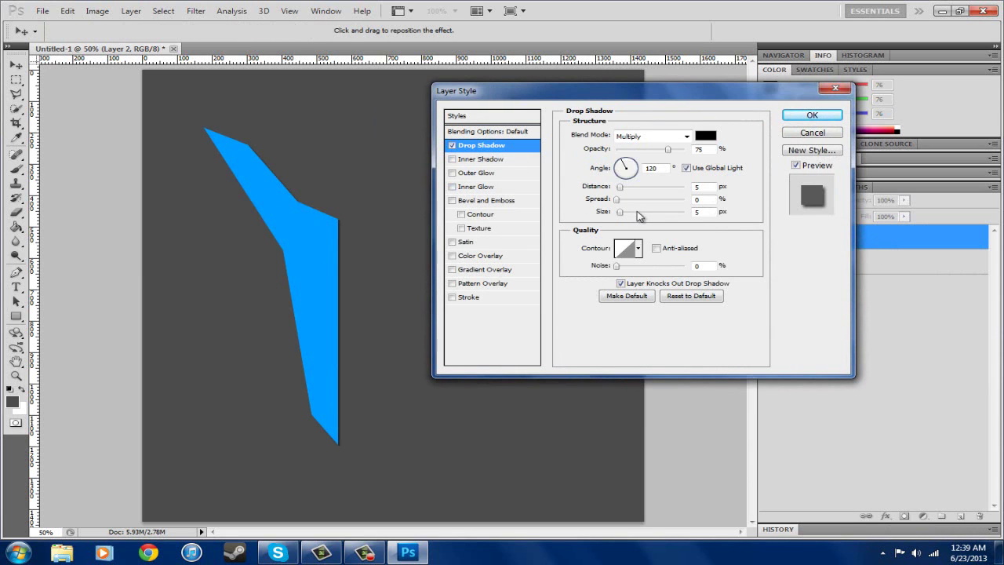
drag(617, 211, 634, 216)
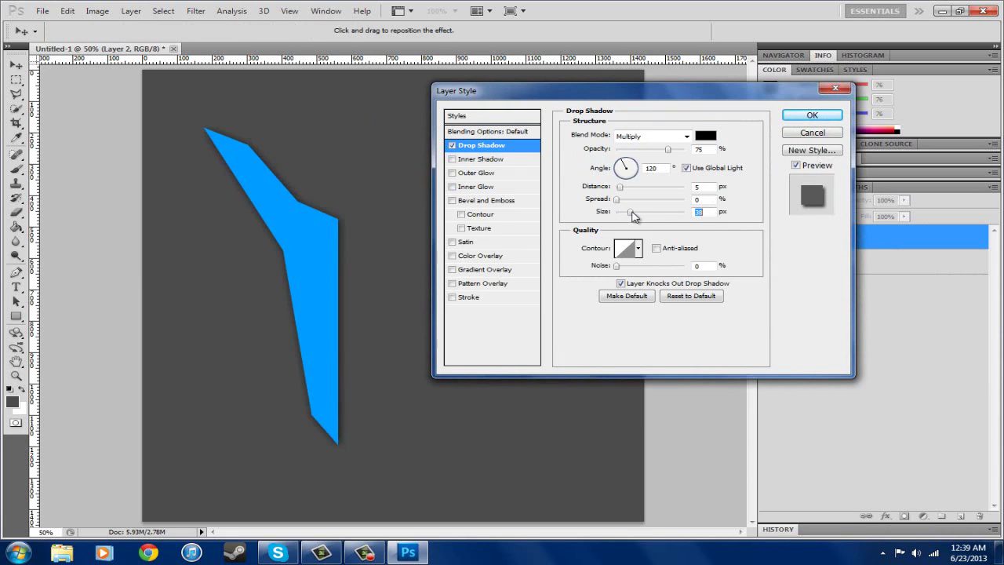
Step: Add an inner shadow of about 50 px in size and enable a stroke on Layer 2
click(483, 159)
drag(619, 217, 632, 217)
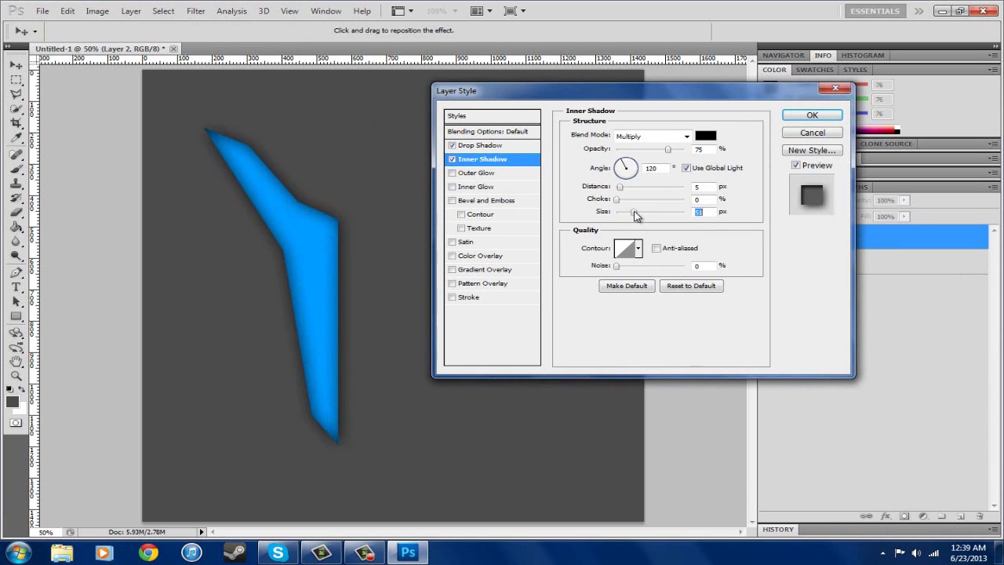
click(453, 298)
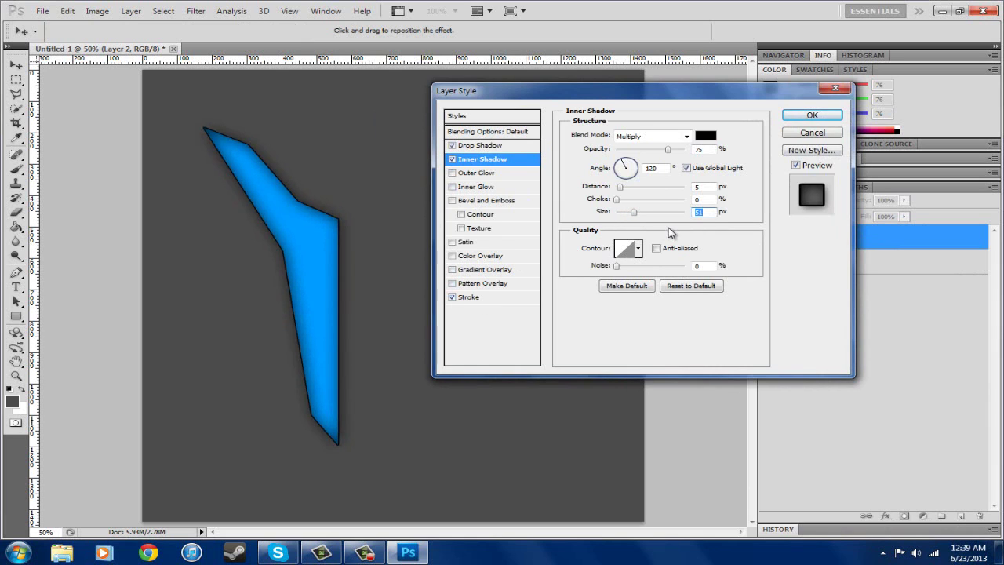
Step: Try a Bevel and Emboss effect with depth 113%, size 250 px and soften 16 px, and turn it off again
click(494, 202)
drag(629, 202, 752, 202)
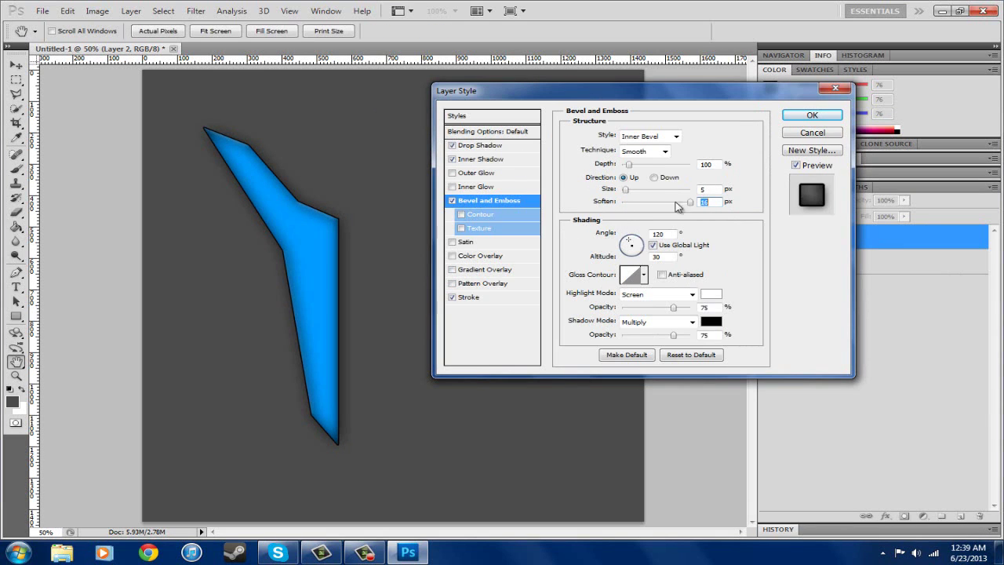
drag(655, 191, 753, 185)
mouse_move(630, 165)
mouse_down()
mouse_move(777, 165)
mouse_move(591, 165)
mouse_move(633, 165)
mouse_up()
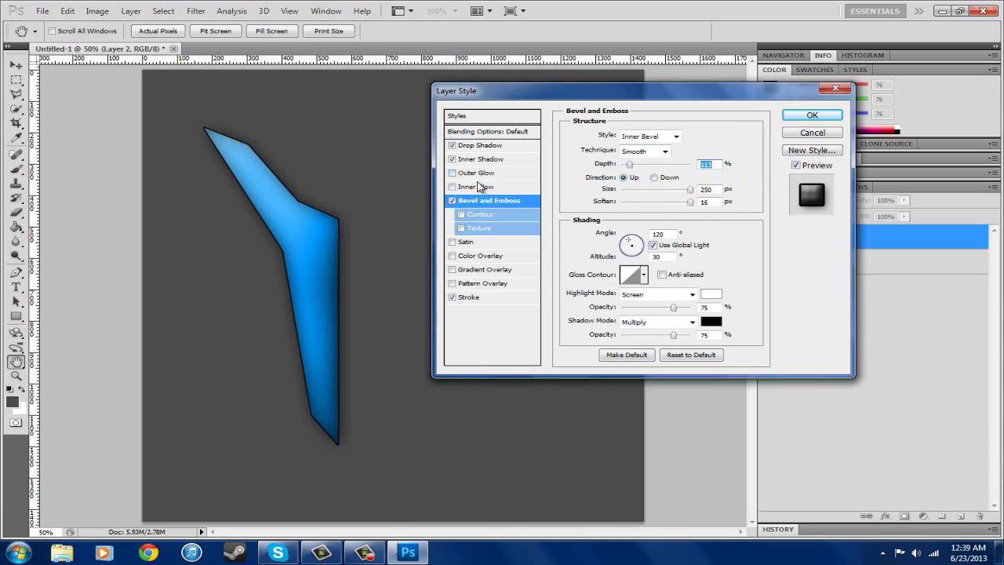
click(452, 201)
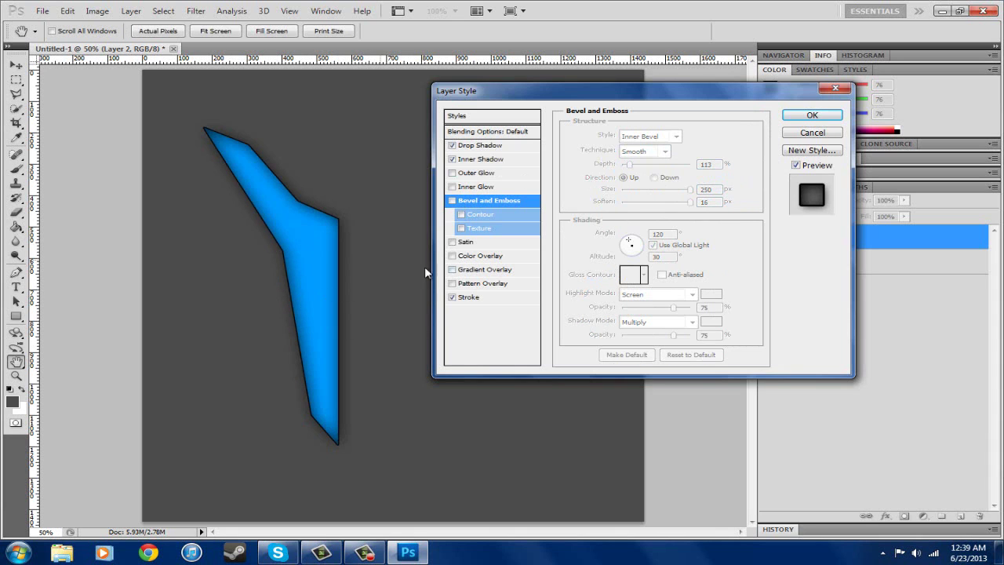
Step: Apply the layer effects to the blue shape and duplicate Layer 2
click(813, 115)
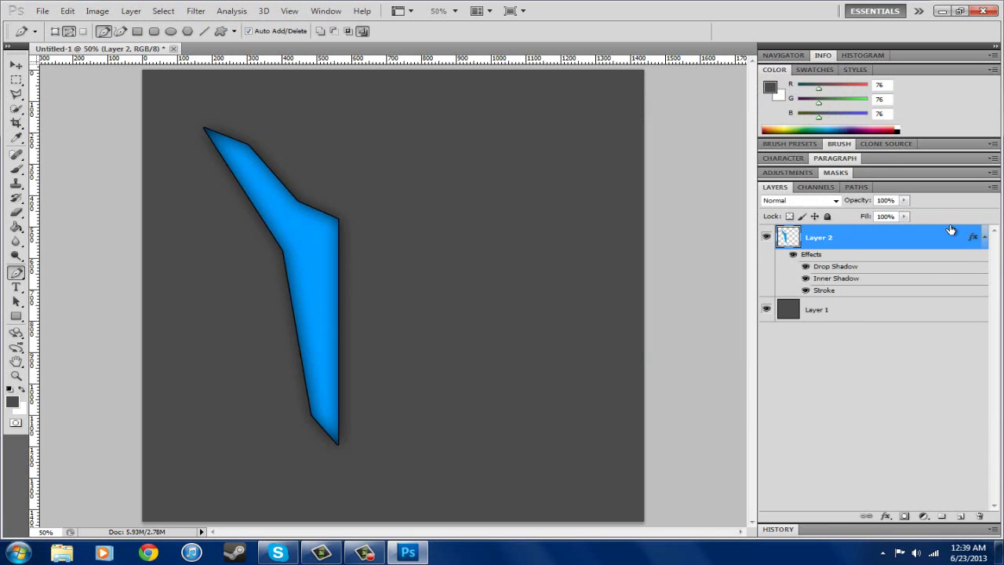
right_click(891, 237)
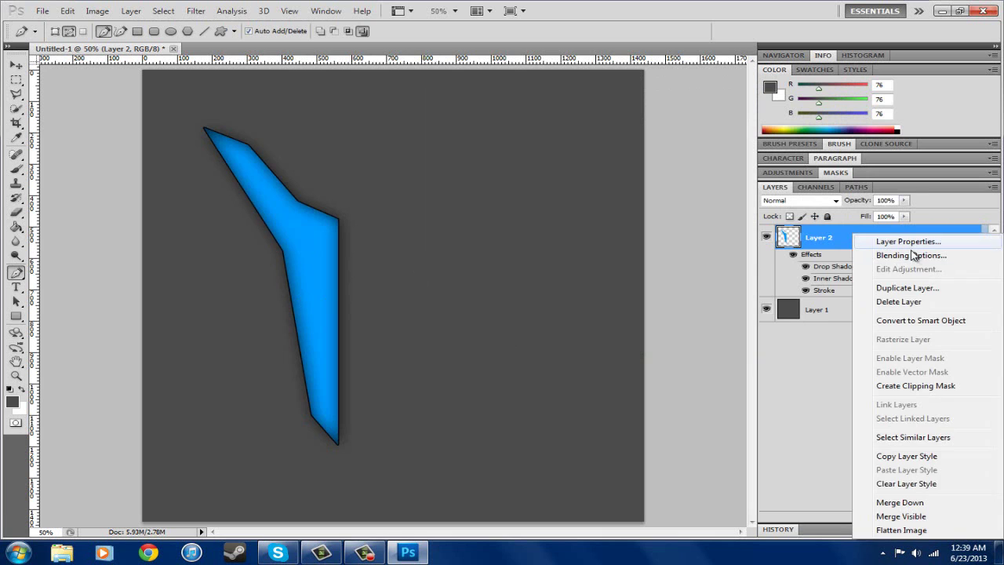
click(923, 288)
click(634, 170)
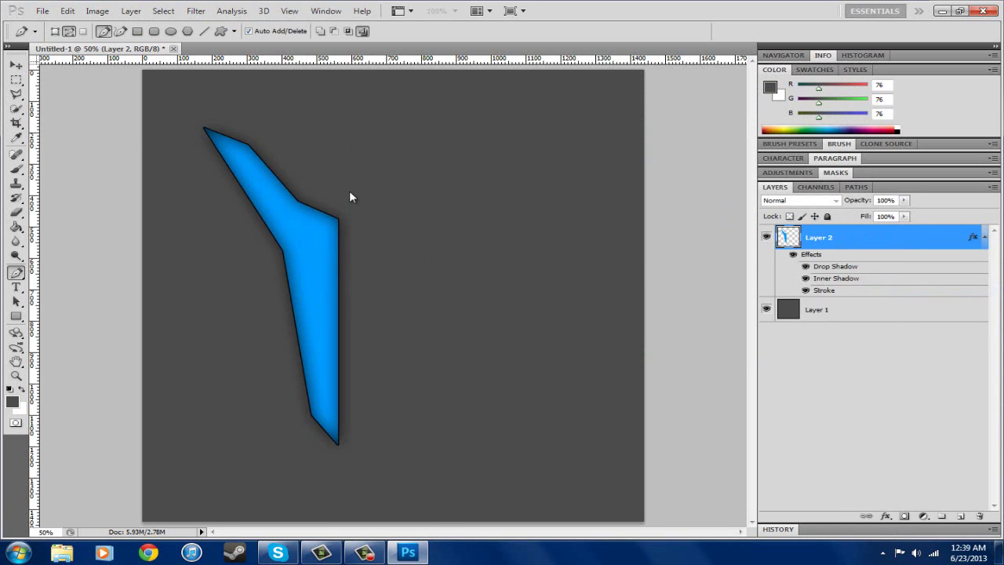
Step: Move the duplicated blue shape horizontally to the right of the original shape
click(15, 64)
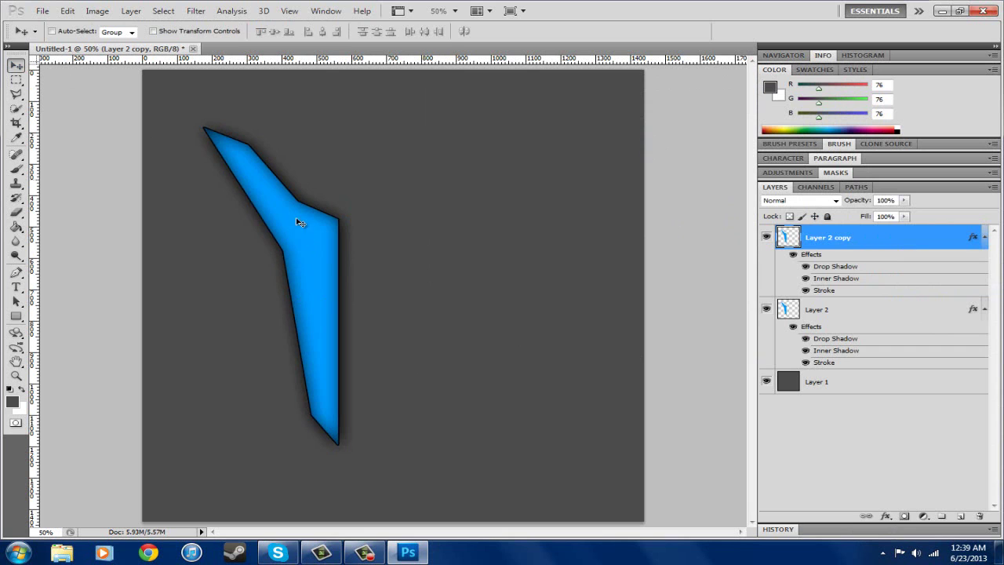
drag(351, 233, 443, 233)
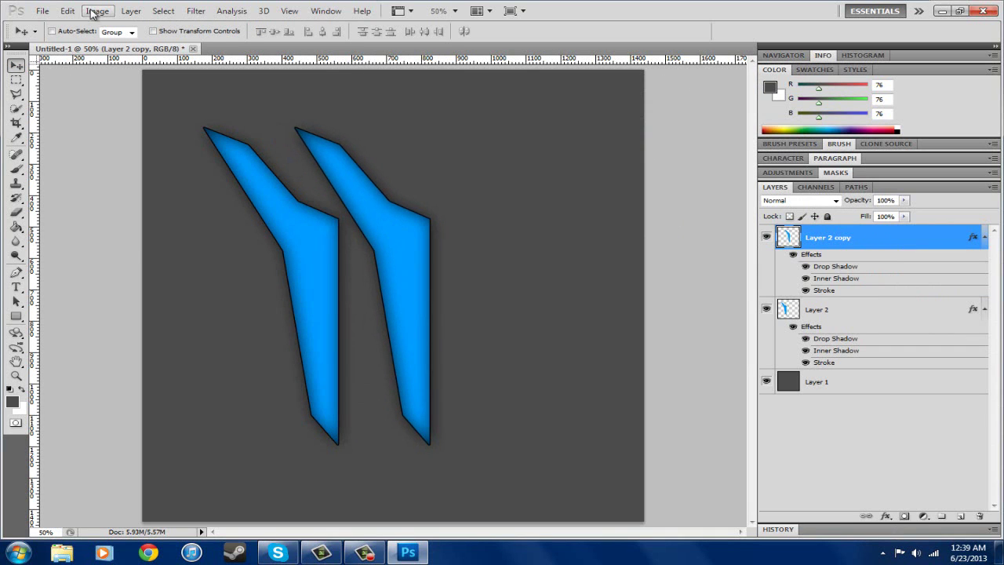
Step: Try mirroring the duplicate by flipping the whole canvas horizontally, and undo the canvas flip
click(95, 11)
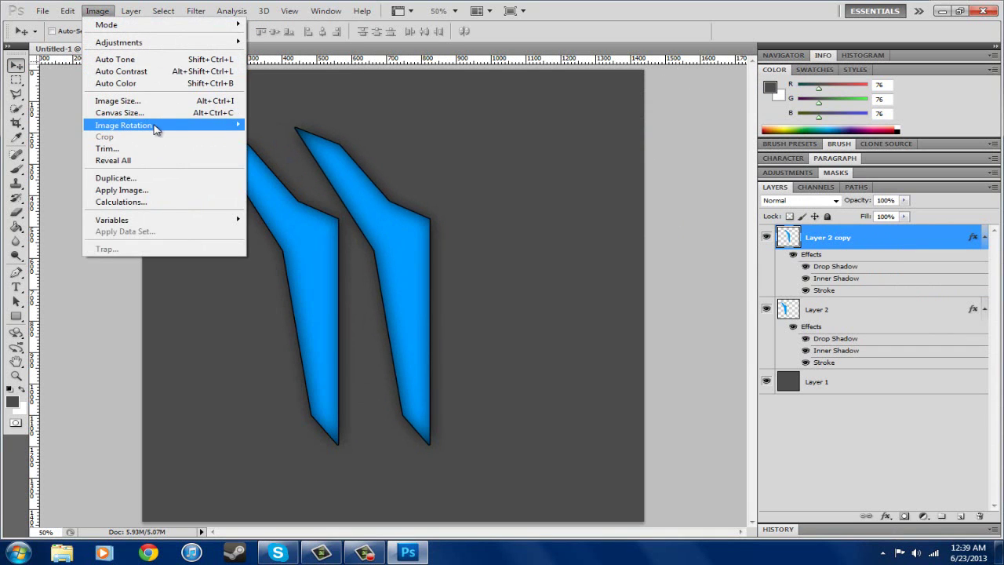
mouse_move(156, 129)
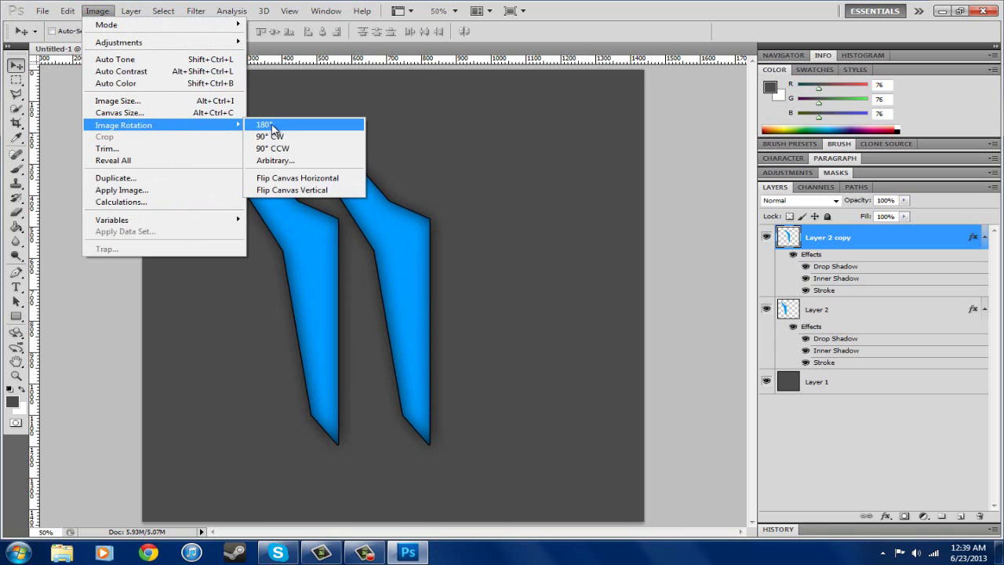
click(298, 178)
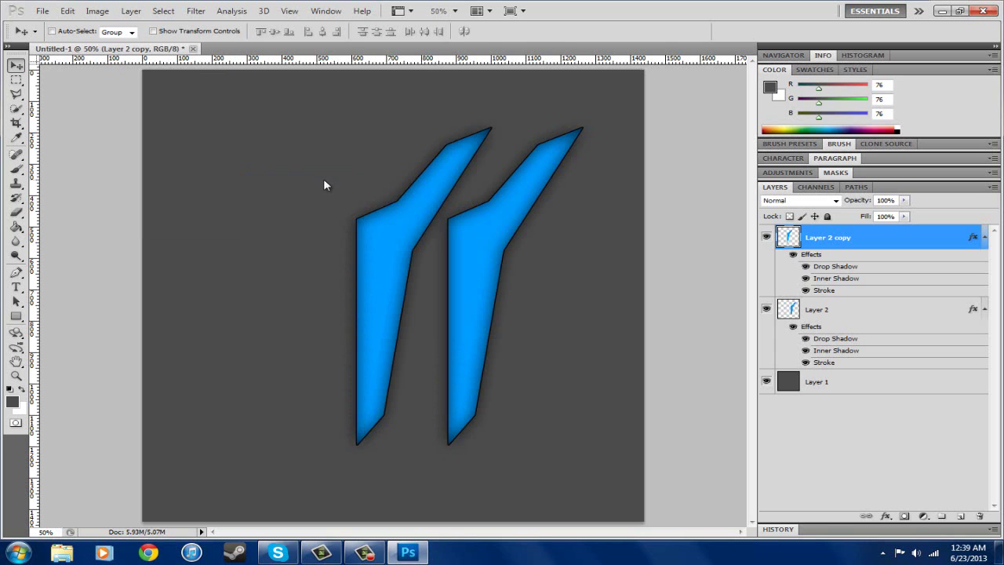
click(96, 14)
click(81, 14)
click(68, 11)
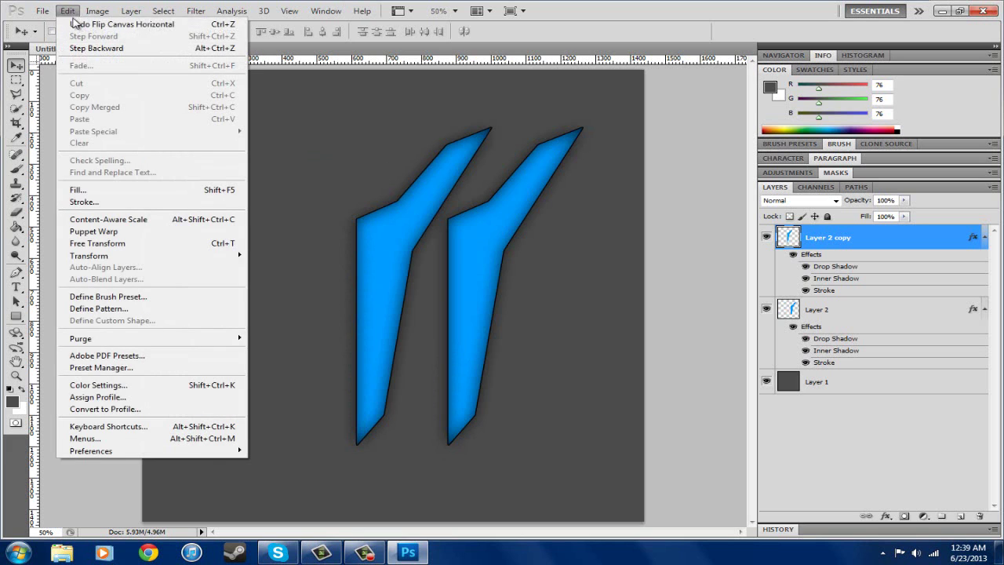
click(90, 47)
drag(414, 239, 430, 249)
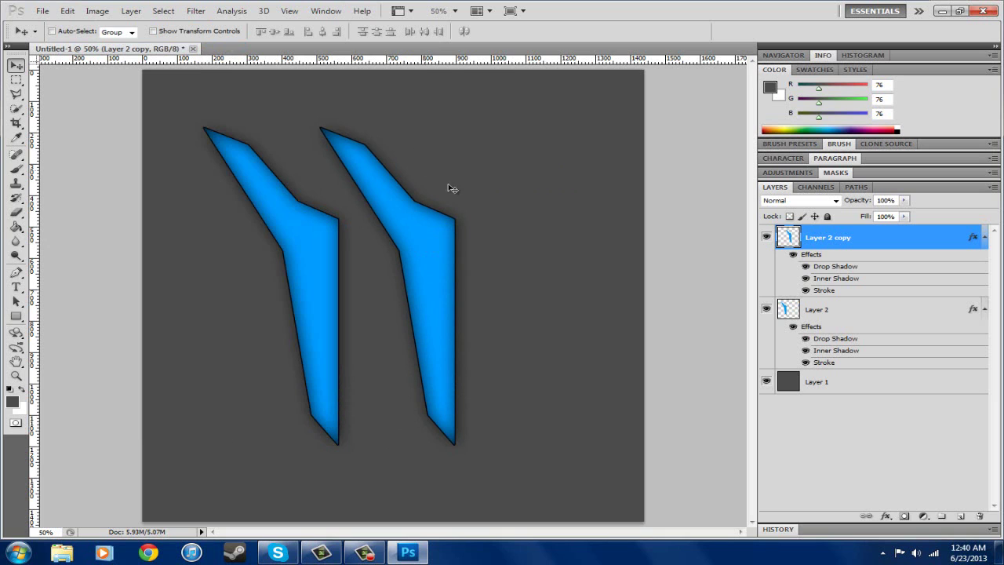
right_click(838, 237)
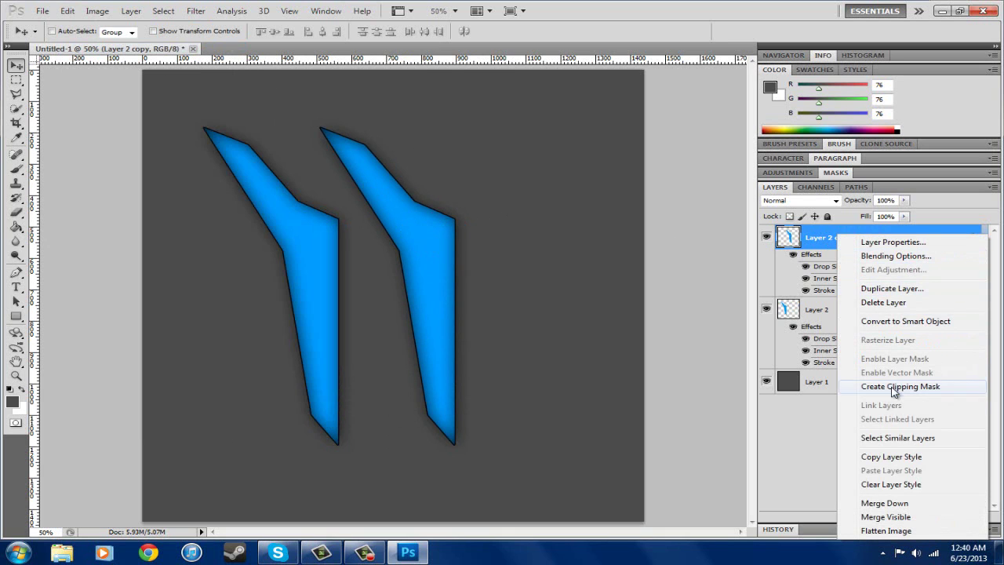
click(444, 246)
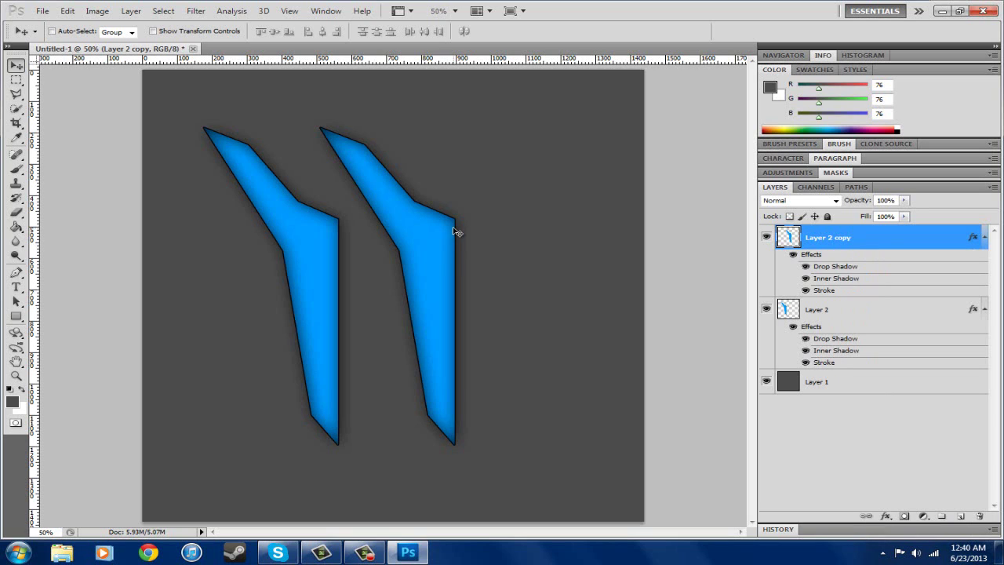
key(ctrl+t)
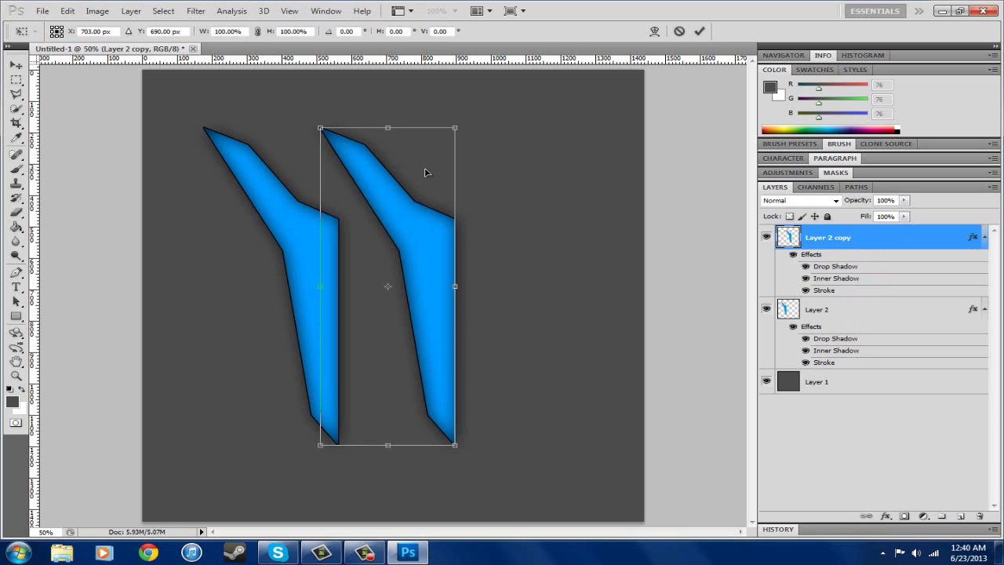
key(Return)
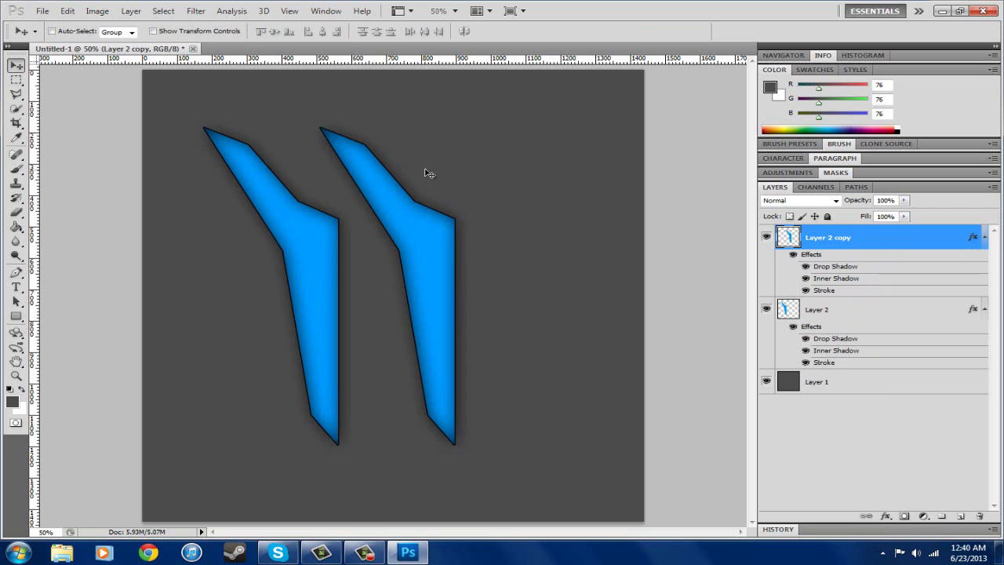
Step: Flip the Layer 2 copy horizontally and move it to the right side of the canvas, level with the original
click(69, 12)
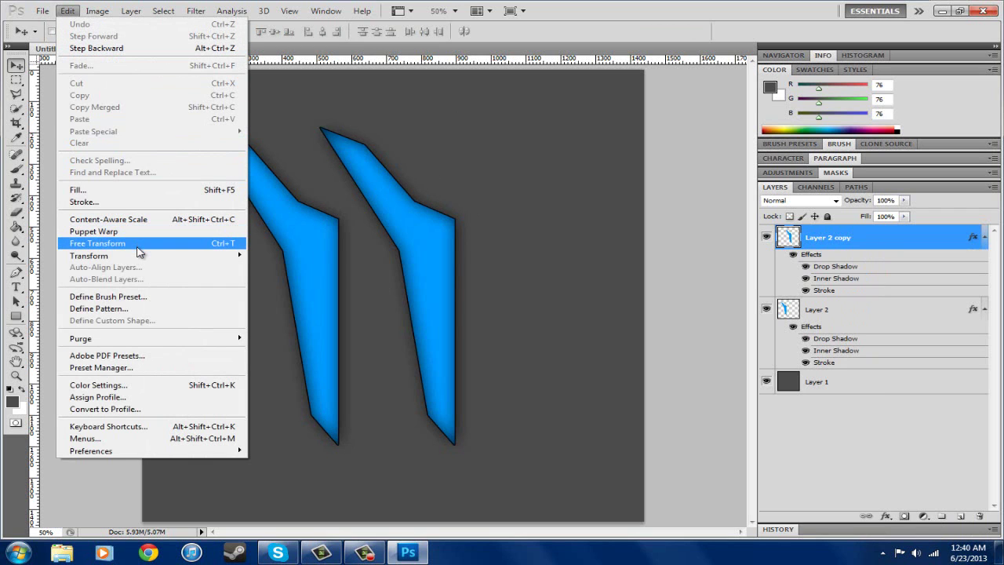
mouse_move(146, 257)
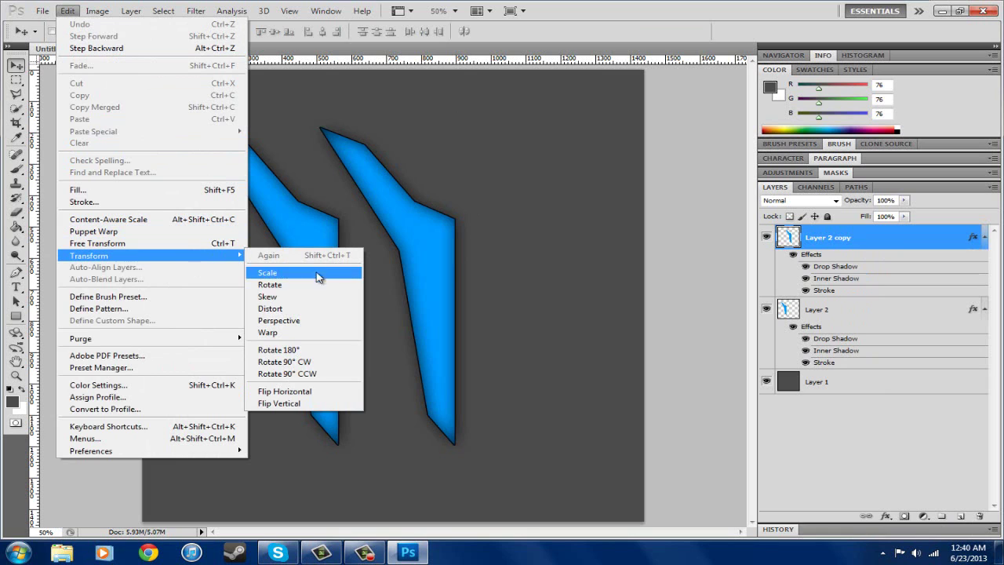
click(315, 392)
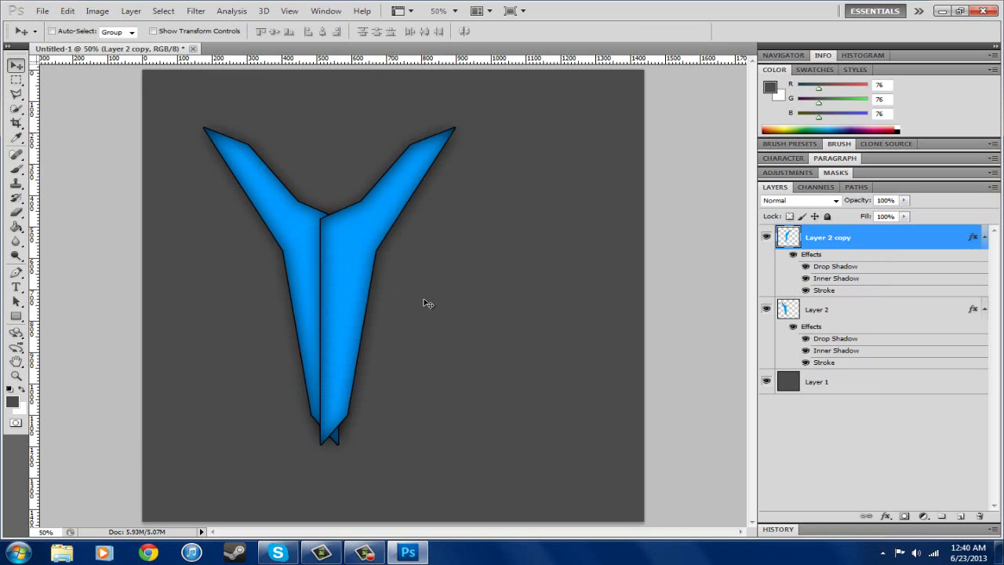
drag(361, 269, 509, 265)
Step: Move Layer 2 and its mirrored copy inward toward the canvas centre, leaving a gap of about 200 px between them
click(824, 316)
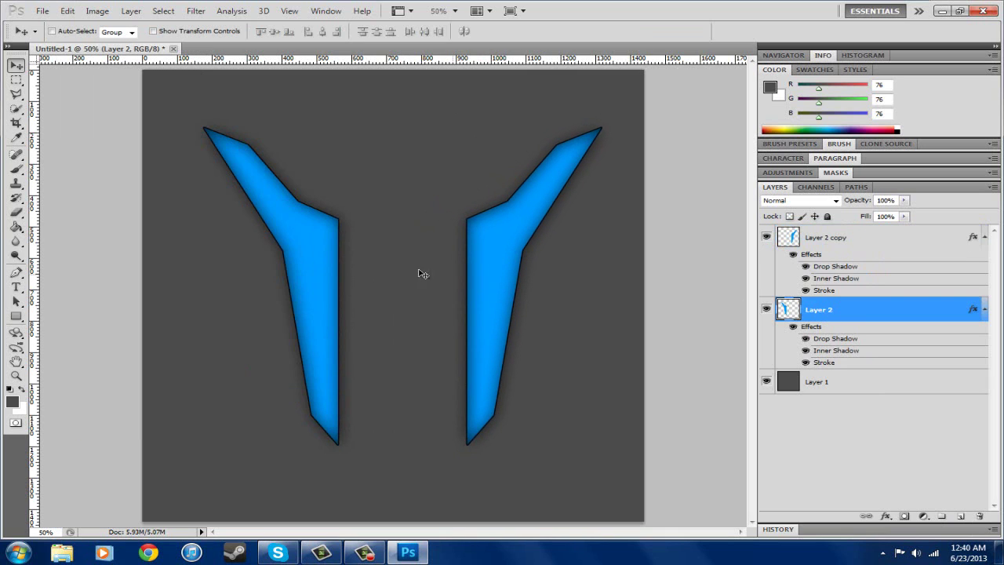
mouse_move(331, 266)
mouse_down()
mouse_move(375, 262)
mouse_move(337, 261)
mouse_up()
click(806, 231)
mouse_move(486, 253)
mouse_down()
mouse_move(399, 257)
mouse_move(471, 247)
mouse_up()
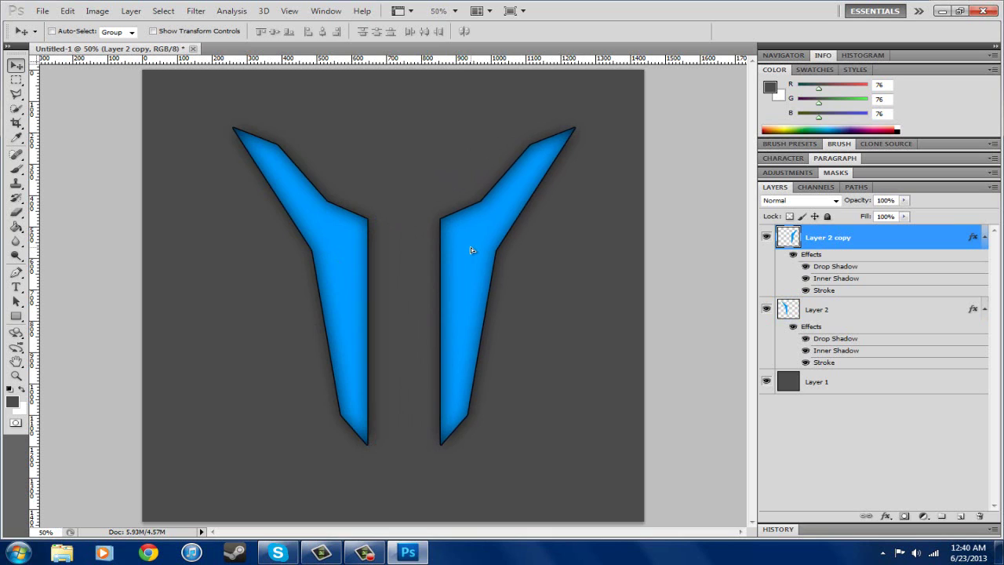
click(859, 310)
click(850, 237)
click(973, 519)
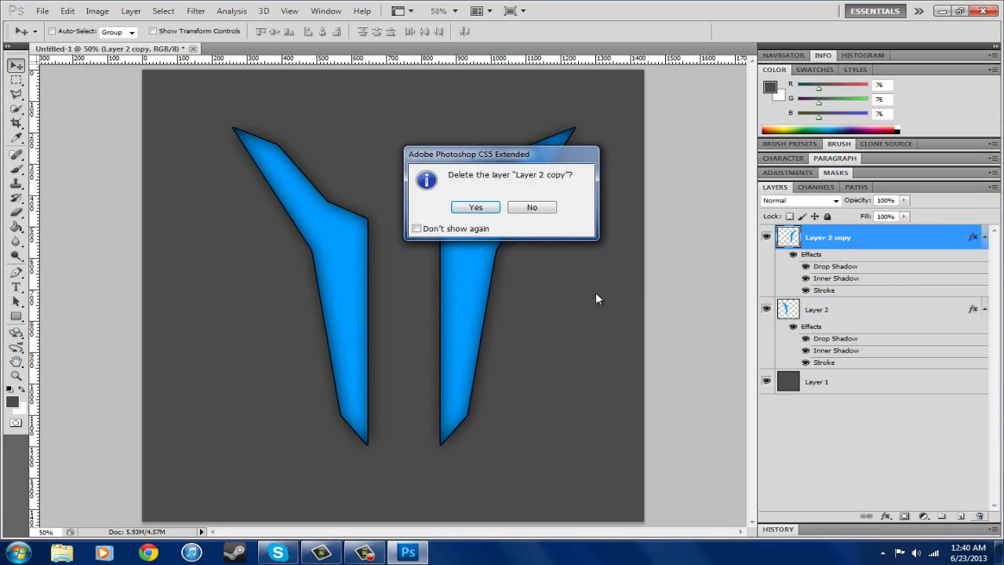
click(531, 207)
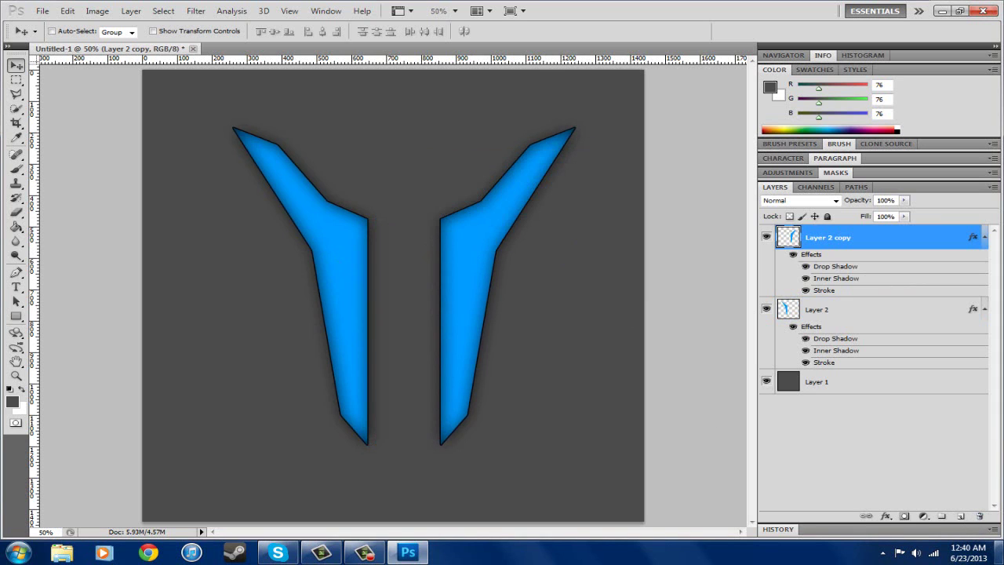
Step: On a new layer, start a Pen path along the left shape's inner edge, ending at a point below and between both shapes
click(960, 517)
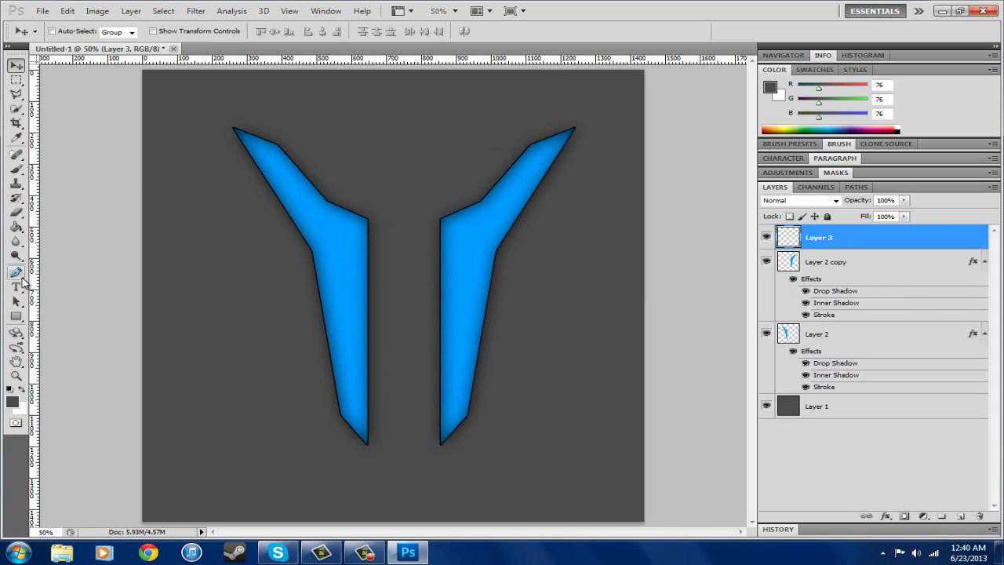
click(15, 272)
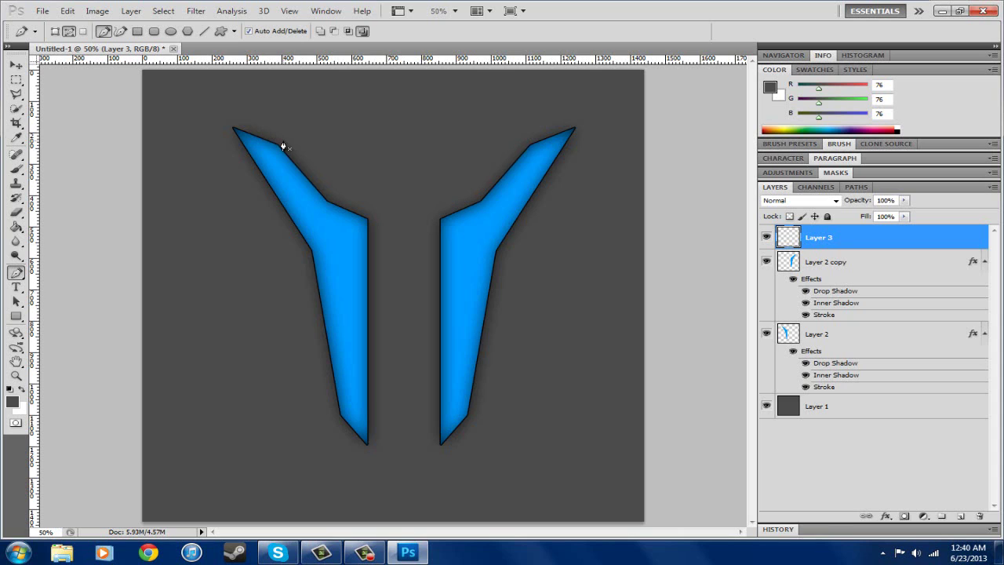
click(332, 195)
click(373, 444)
click(404, 490)
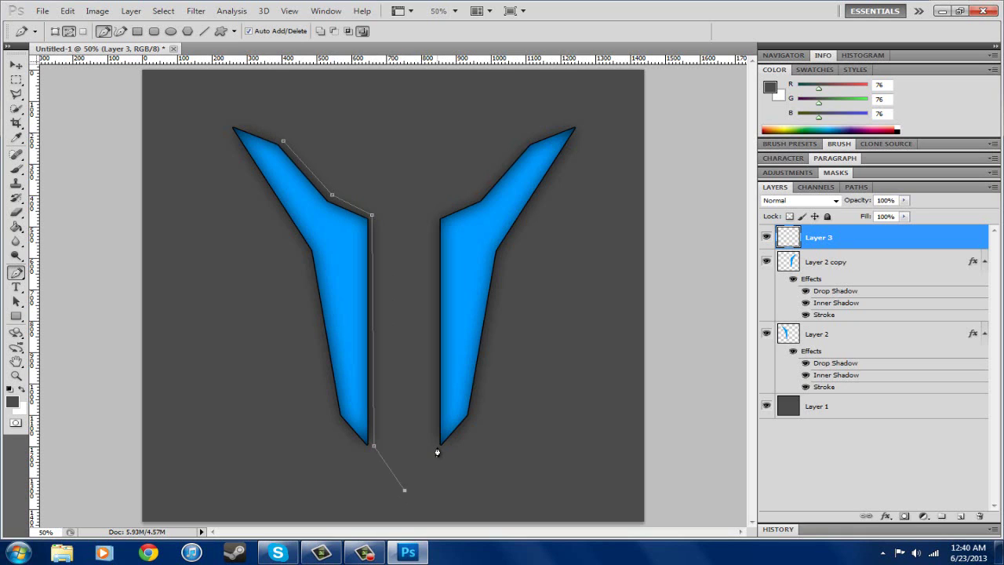
Step: Continue the path up the right shape's inner edge and back across the top, close it, and level the upper-left corner anchor
click(434, 215)
click(566, 125)
drag(508, 117, 510, 124)
click(368, 189)
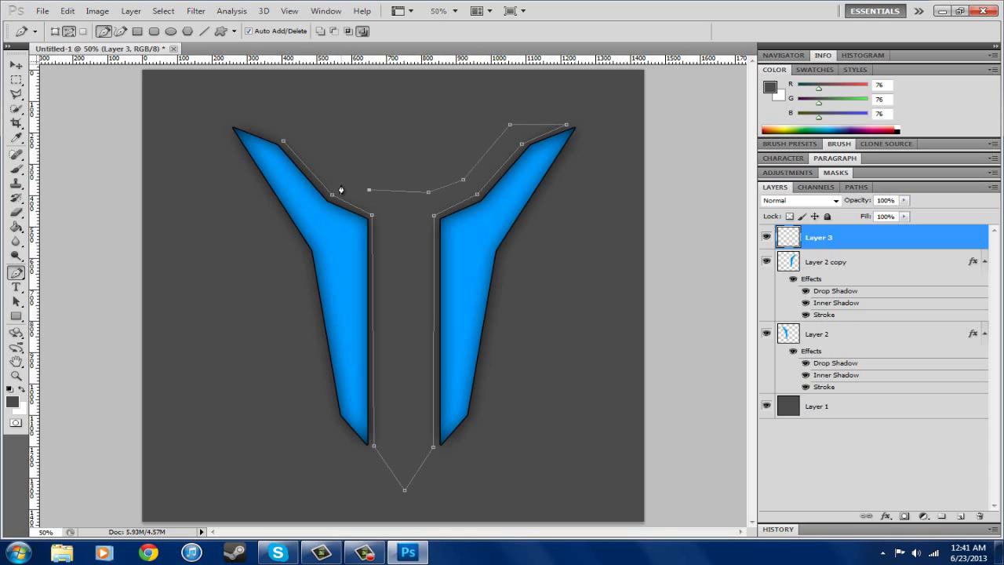
click(300, 127)
click(250, 124)
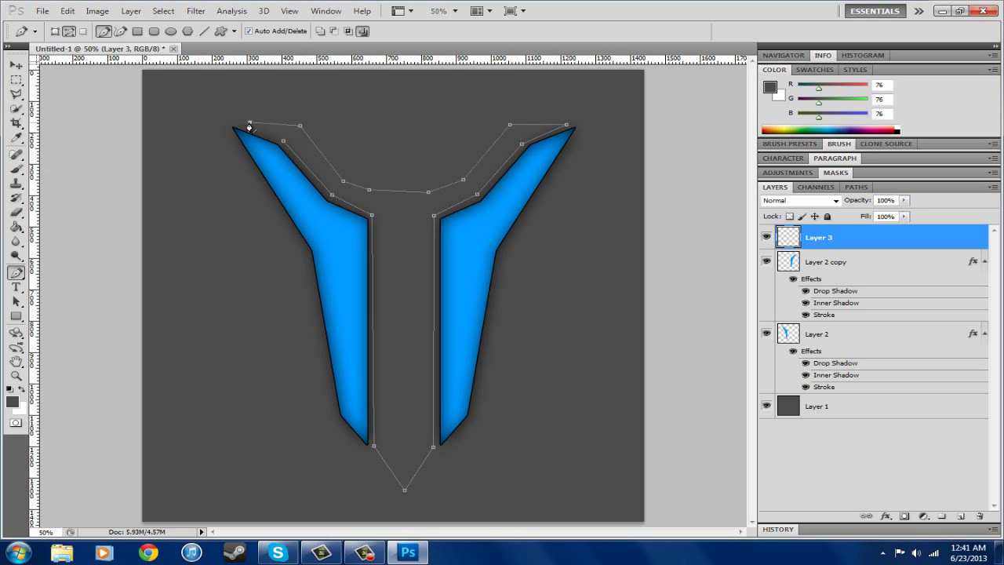
click(285, 144)
drag(252, 123, 252, 127)
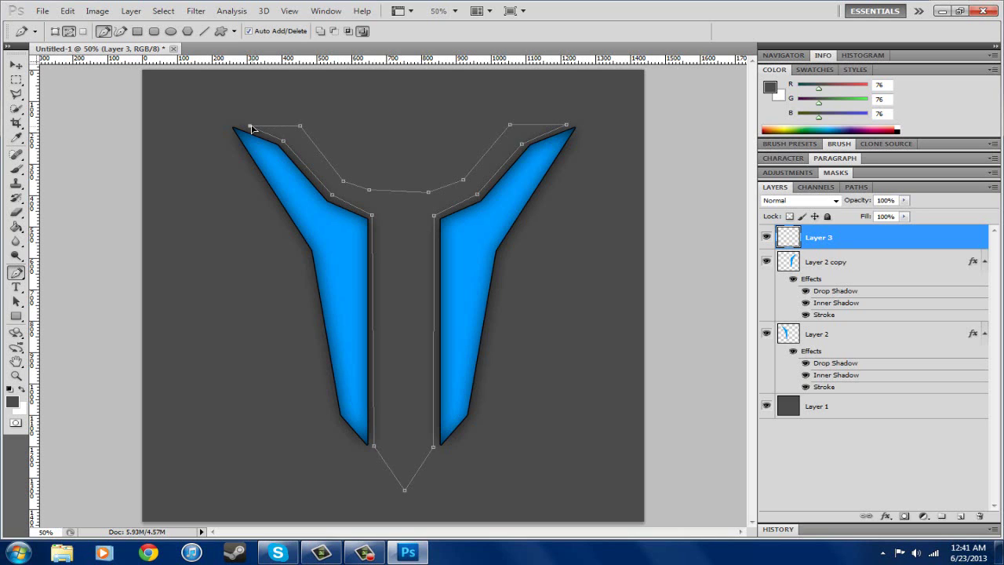
Step: Try removing and shifting anchor points on the path's upper-left inner curve, and undo both edits
click(370, 191)
mouse_move(343, 181)
mouse_down()
mouse_move(369, 199)
mouse_move(337, 185)
mouse_move(354, 190)
mouse_up()
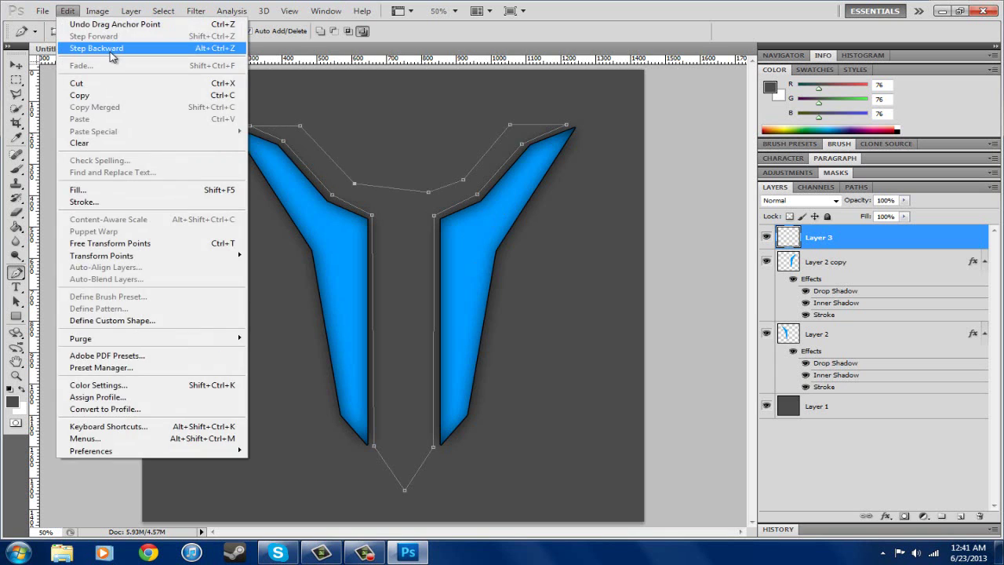
click(110, 48)
double_click(628, 10)
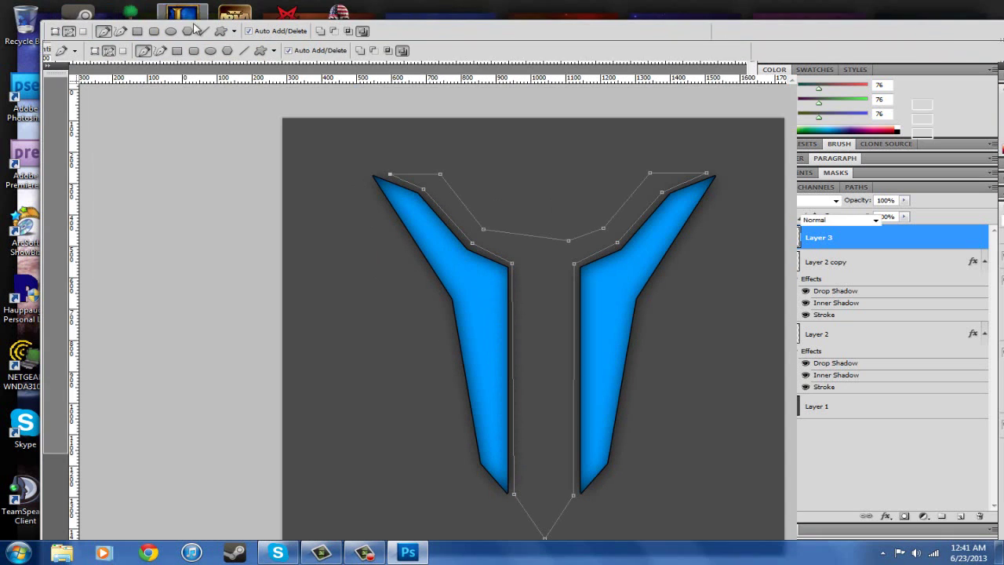
click(494, 29)
double_click(627, 33)
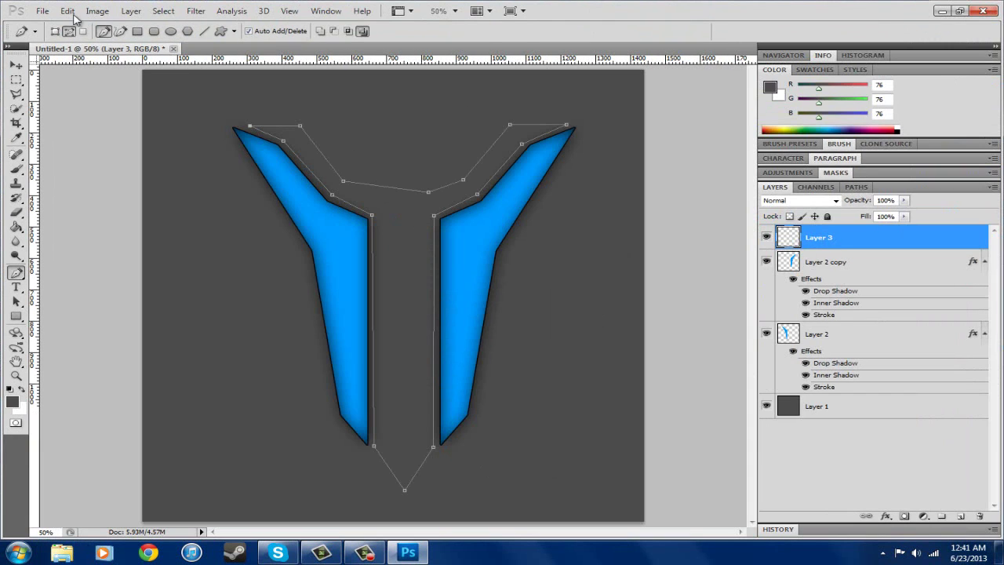
click(68, 10)
click(106, 49)
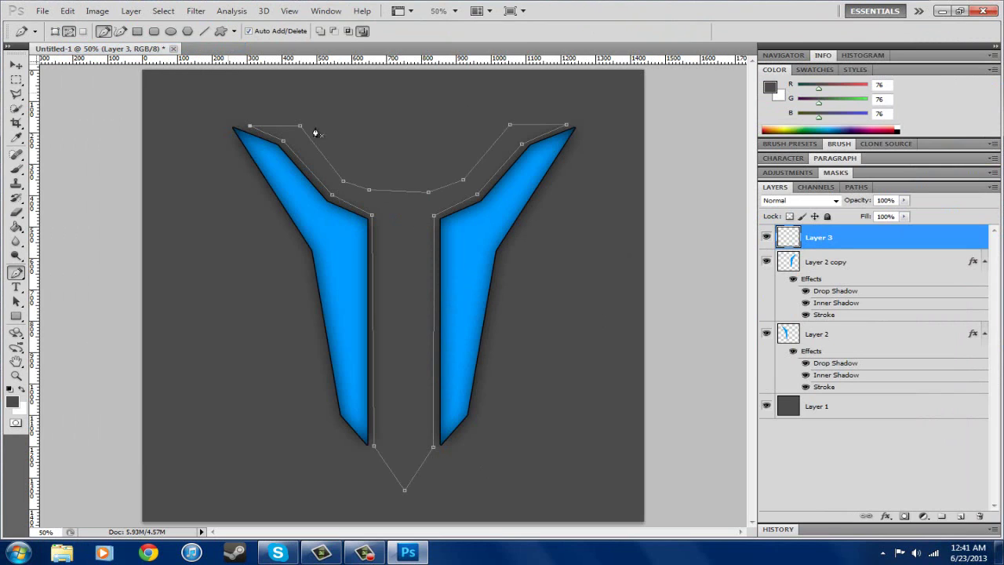
Step: Level the two anchors of the path's upper middle edge and lower the bottom tip slightly
drag(369, 191, 375, 197)
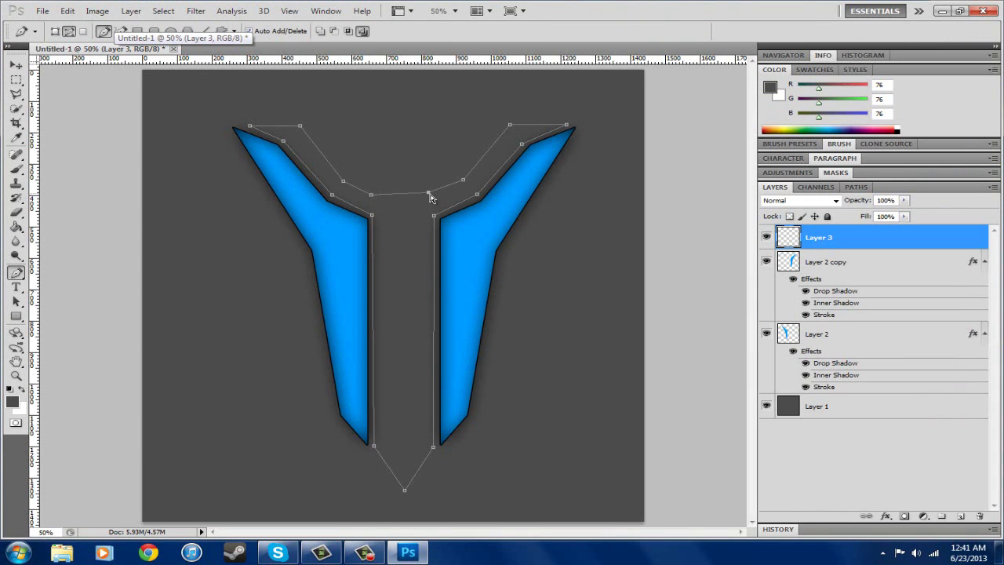
drag(429, 192, 435, 196)
mouse_move(406, 482)
mouse_down()
mouse_move(401, 386)
mouse_move(409, 446)
mouse_move(395, 483)
mouse_move(405, 495)
mouse_up()
Step: Fill the path on Layer 3 with the dark grey colour 494949 at 100% opacity in Normal mode
right_click(398, 375)
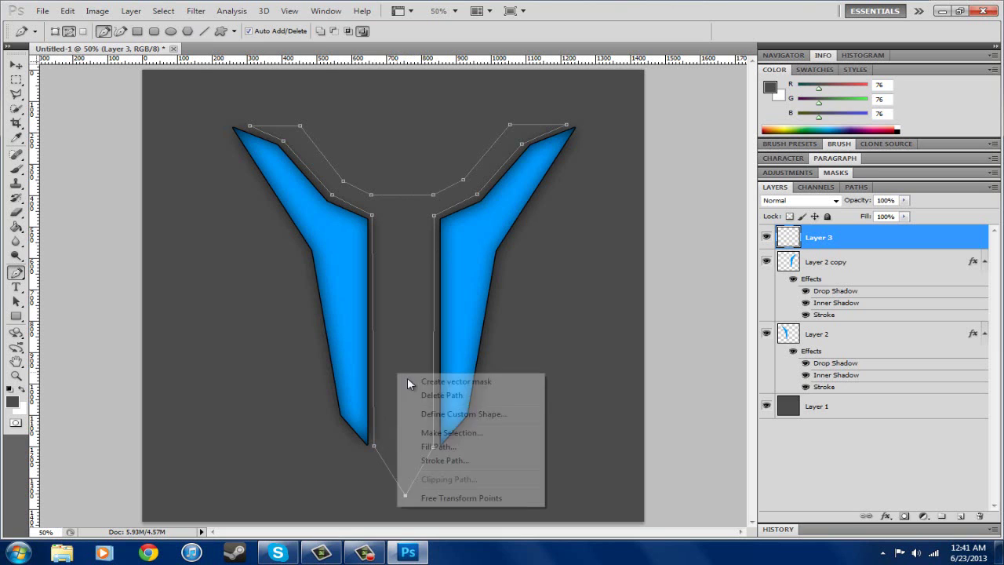
click(462, 448)
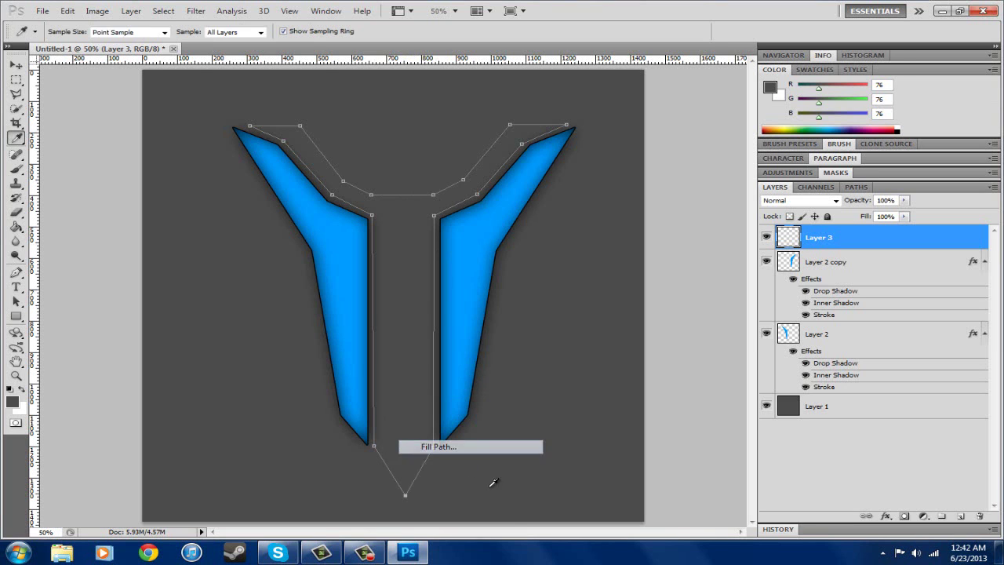
click(530, 152)
click(502, 188)
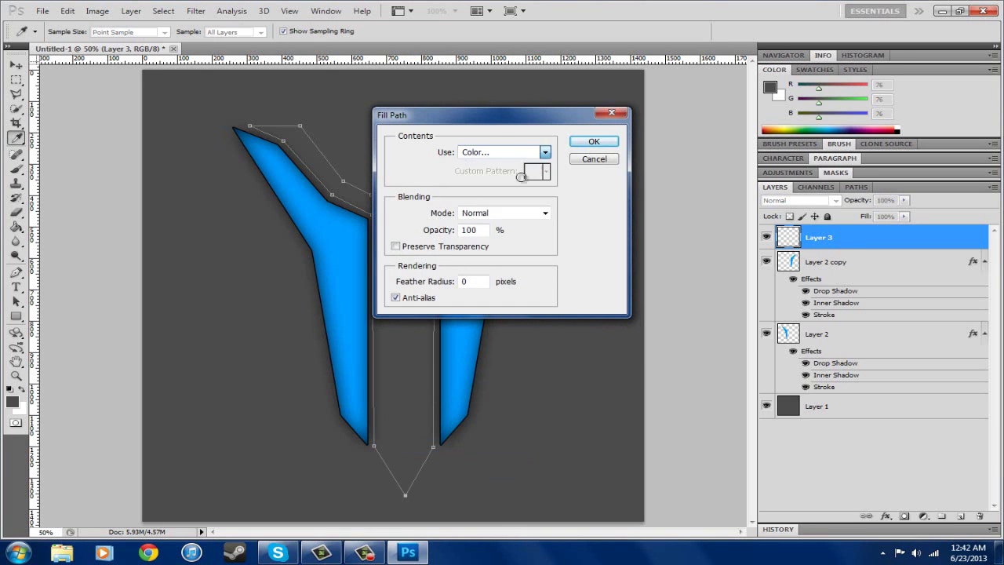
click(665, 261)
drag(545, 272, 460, 291)
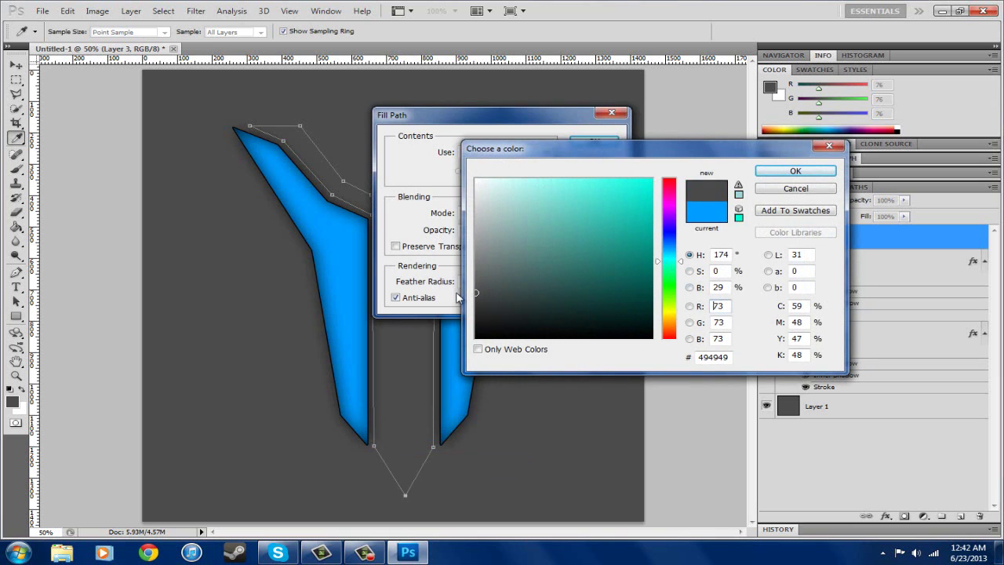
click(795, 170)
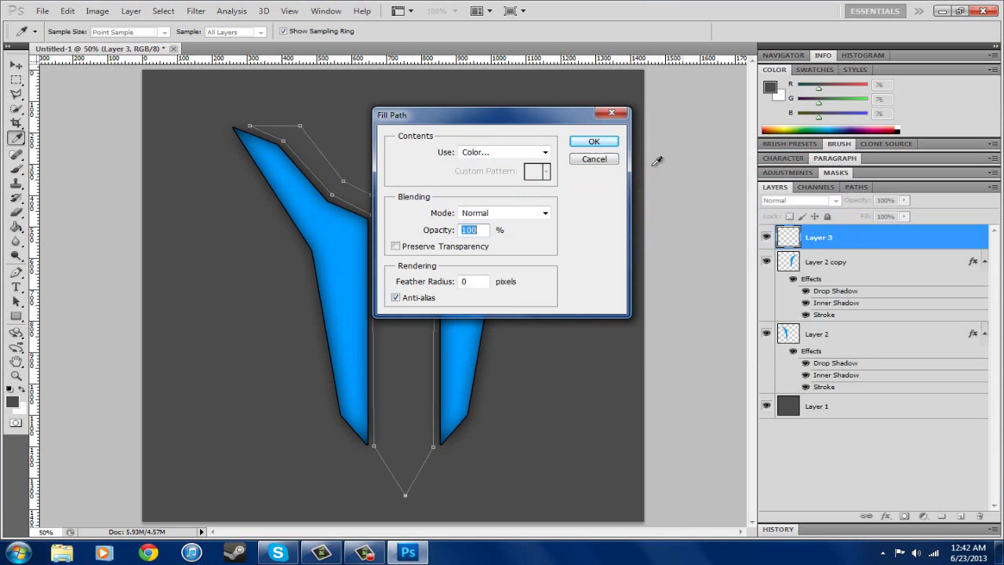
click(595, 145)
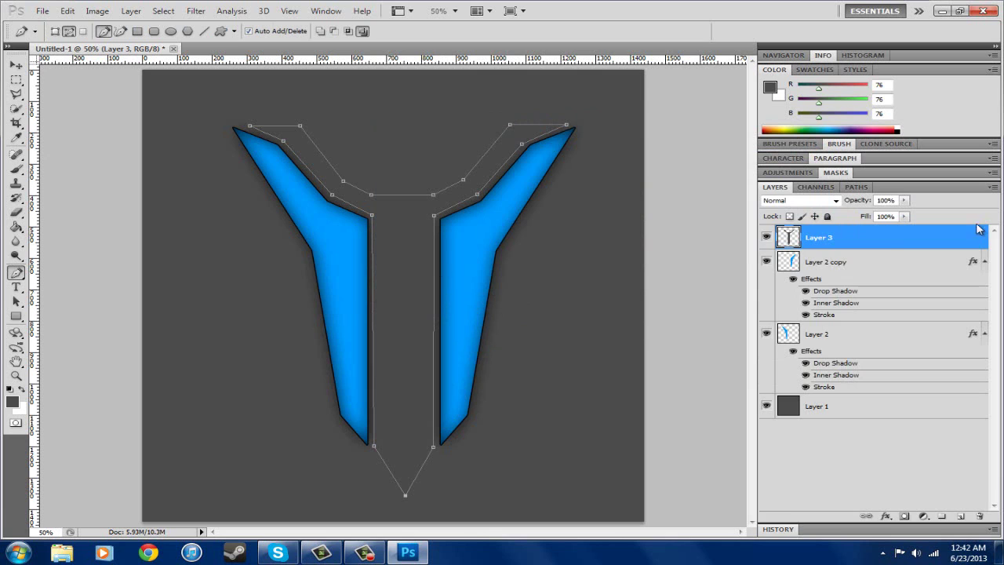
Step: Delete the working path outlining the grey centre shape on Layer 3
right_click(891, 238)
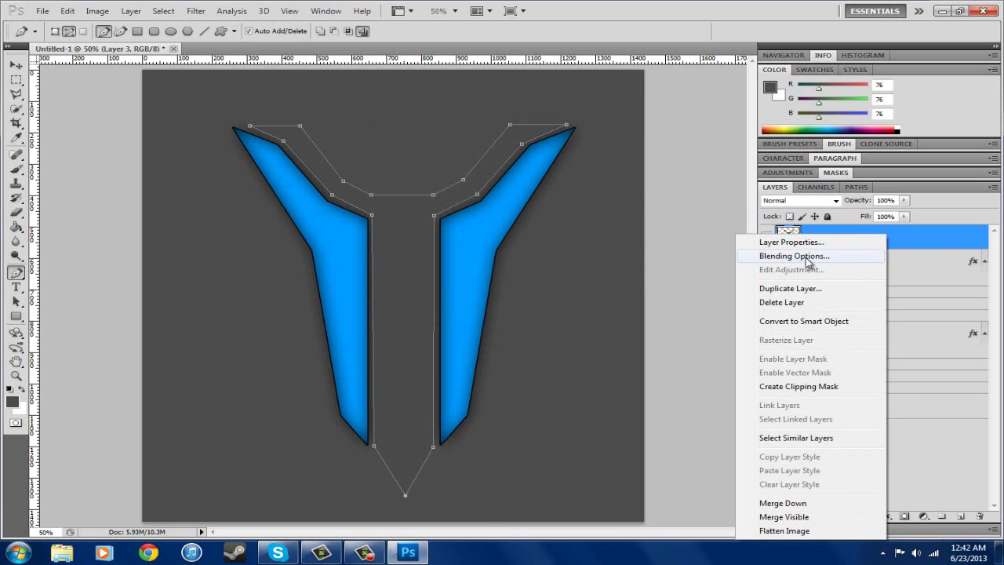
right_click(375, 292)
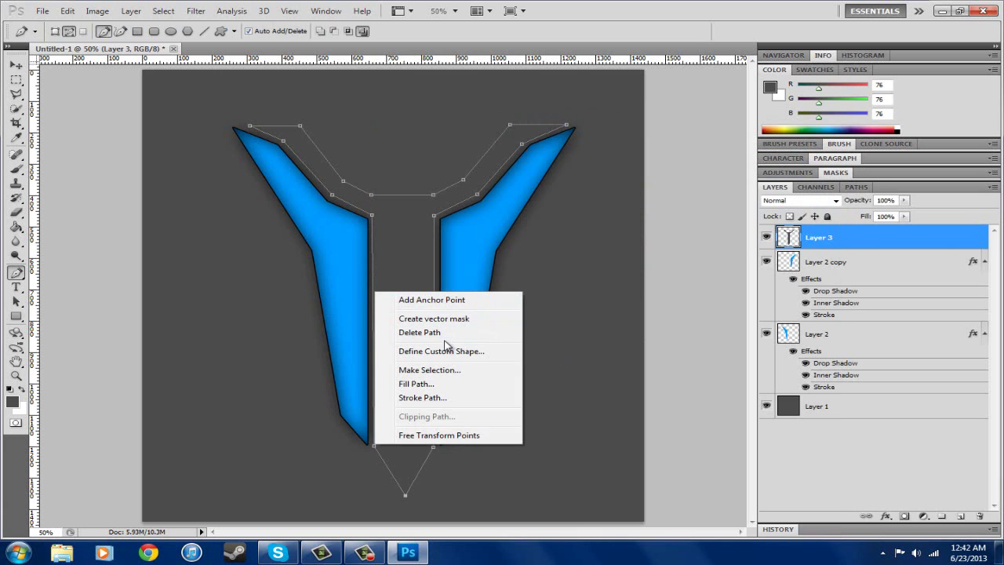
click(448, 332)
Step: Give Layer 3 a Drop Shadow of about 90 px, an Inner Shadow of about 68 px and a 3 px black Stroke, and move it below Layer 2
right_click(893, 235)
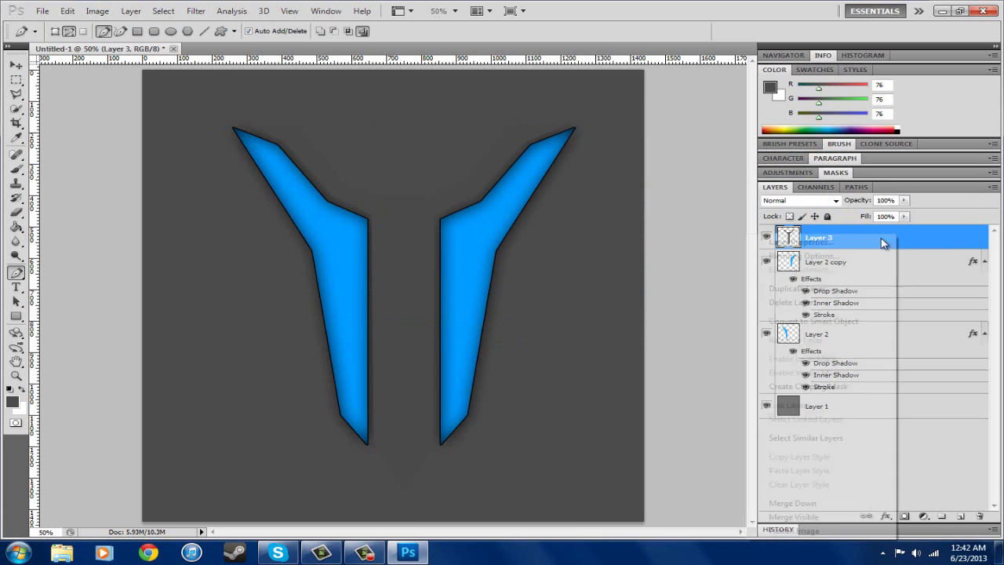
click(648, 290)
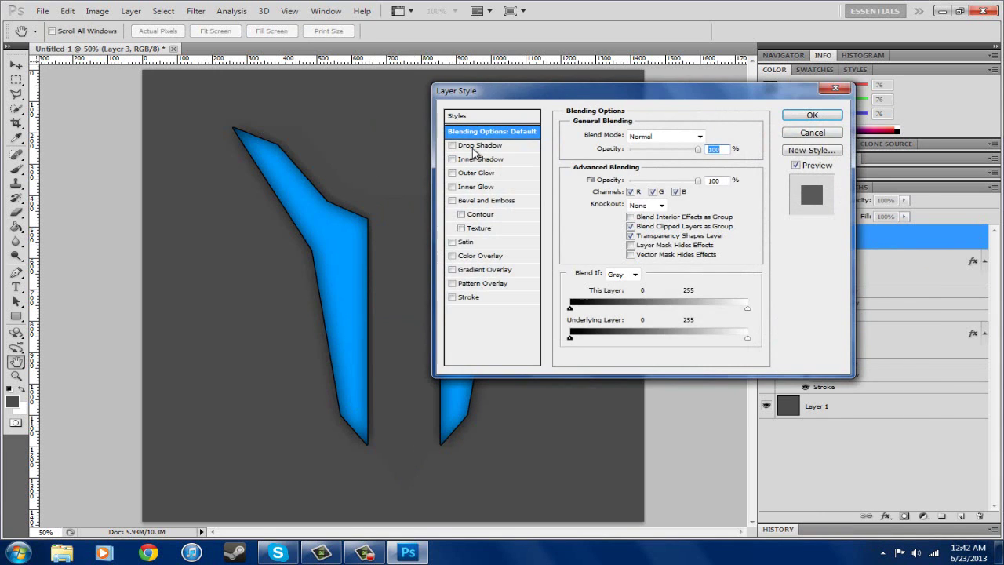
click(475, 148)
drag(633, 213, 644, 213)
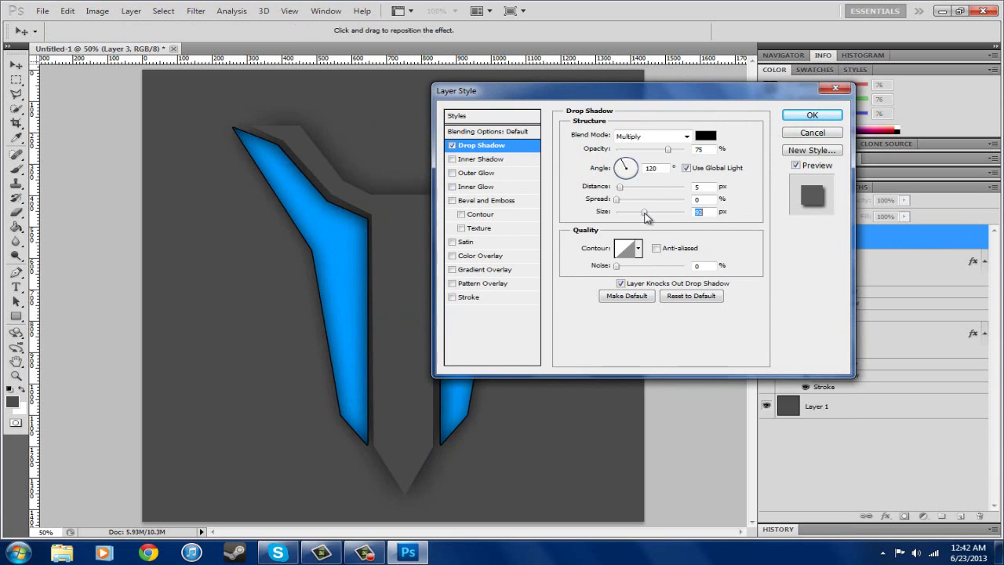
click(481, 159)
drag(619, 212, 640, 214)
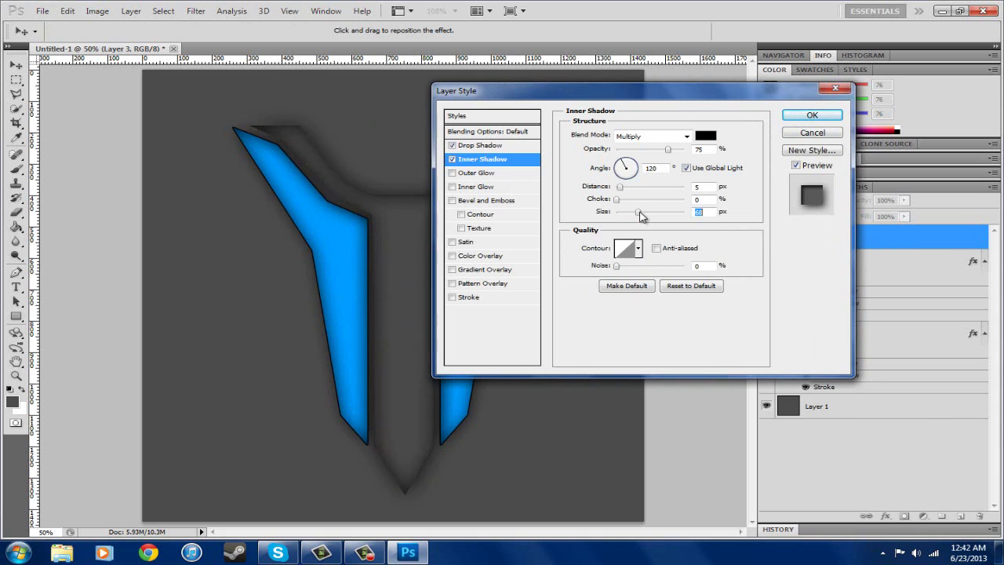
click(474, 298)
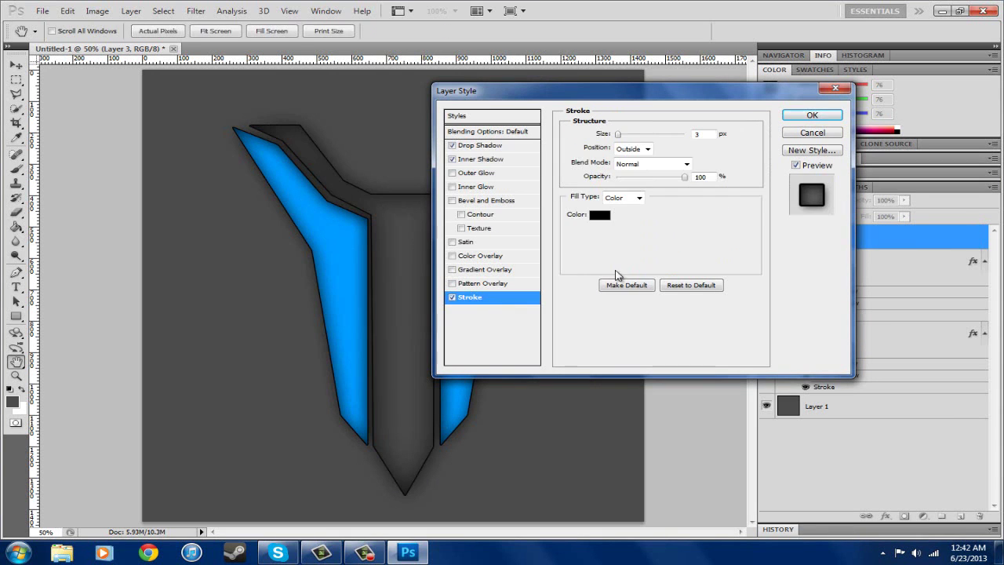
click(812, 115)
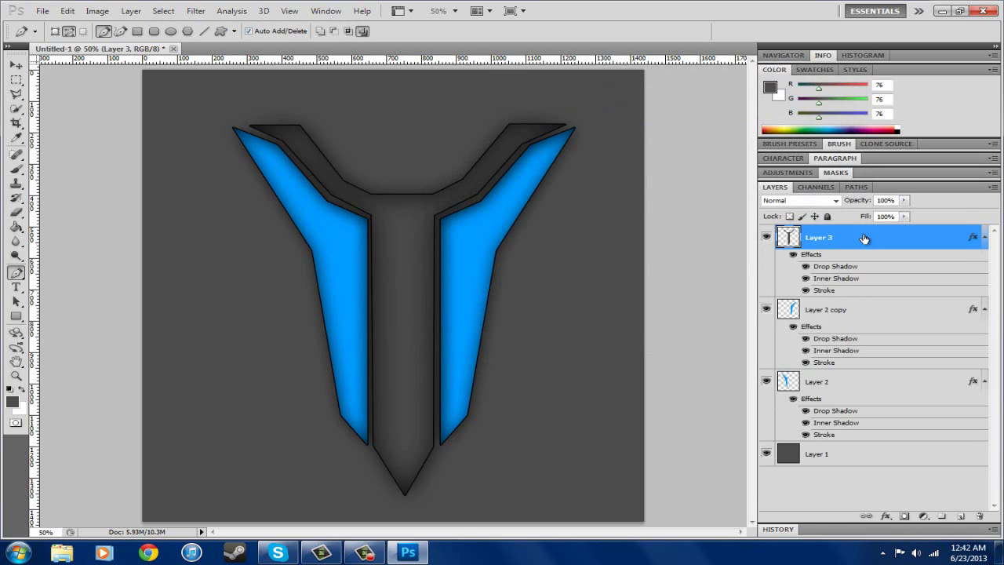
drag(863, 236, 863, 427)
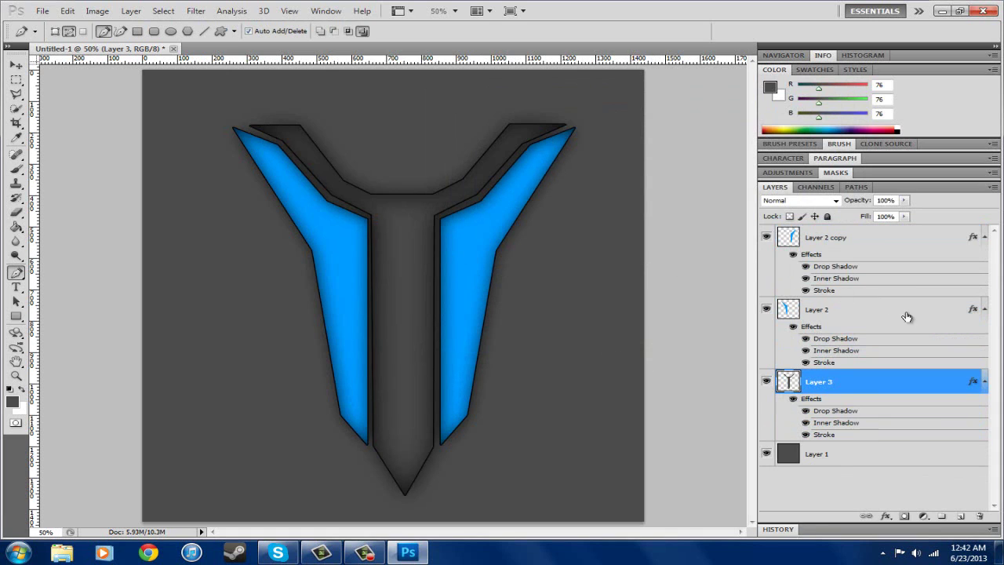
Step: Free-transform the left blue shape on Layer 2, rotating it about -6.25° and moving it down toward the centre shape's bottom tip
right_click(854, 312)
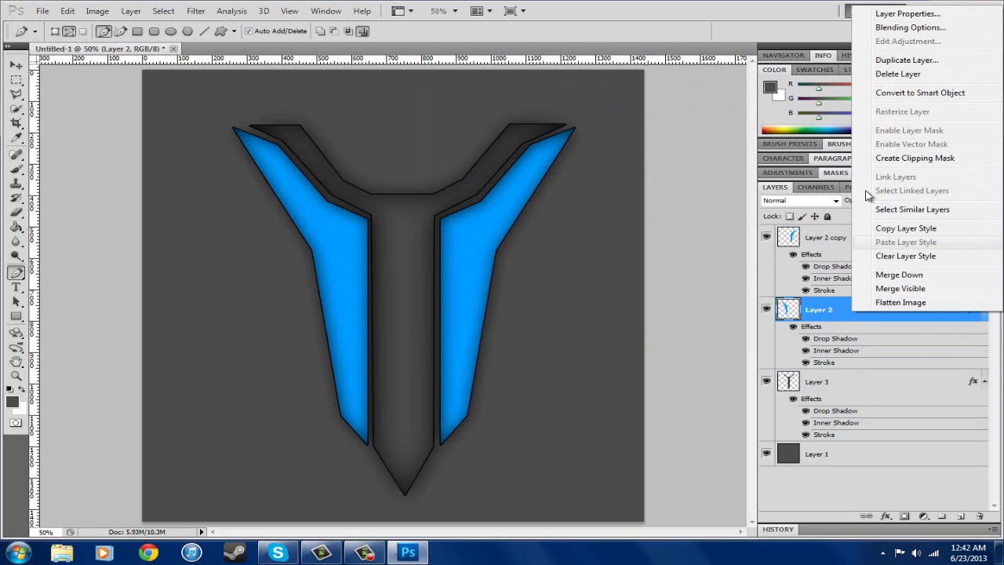
click(832, 311)
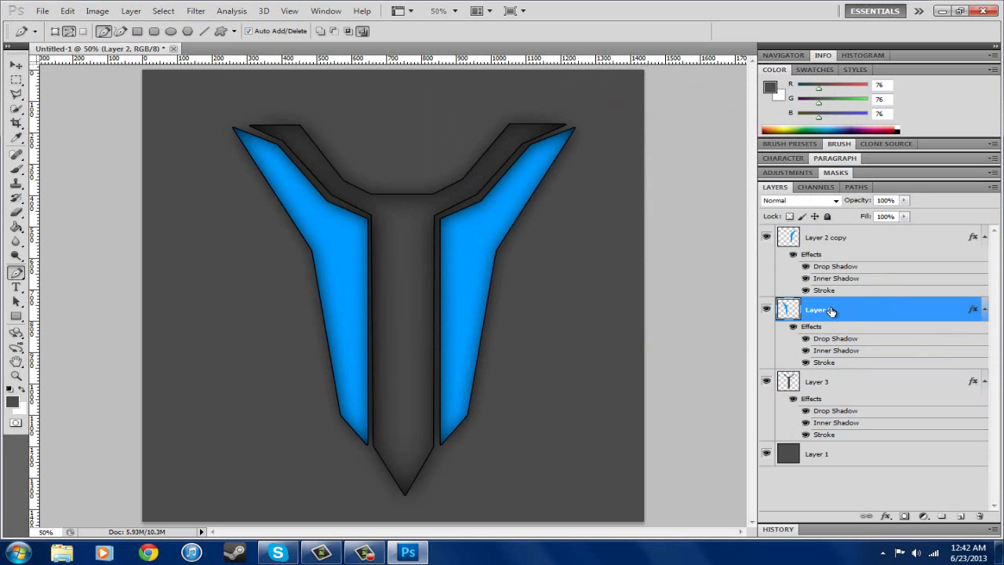
key(ctrl+t)
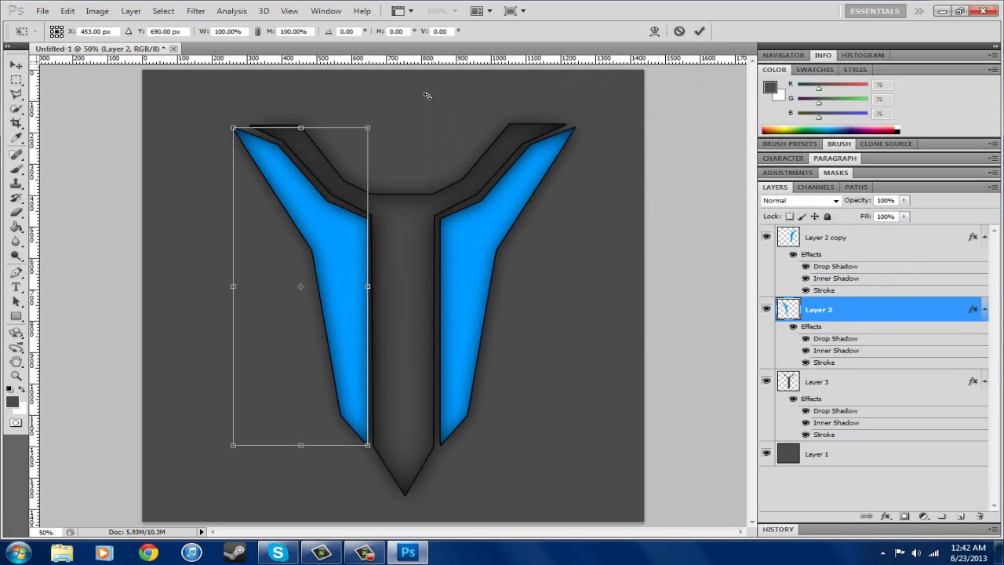
drag(396, 118, 372, 109)
drag(329, 246, 350, 296)
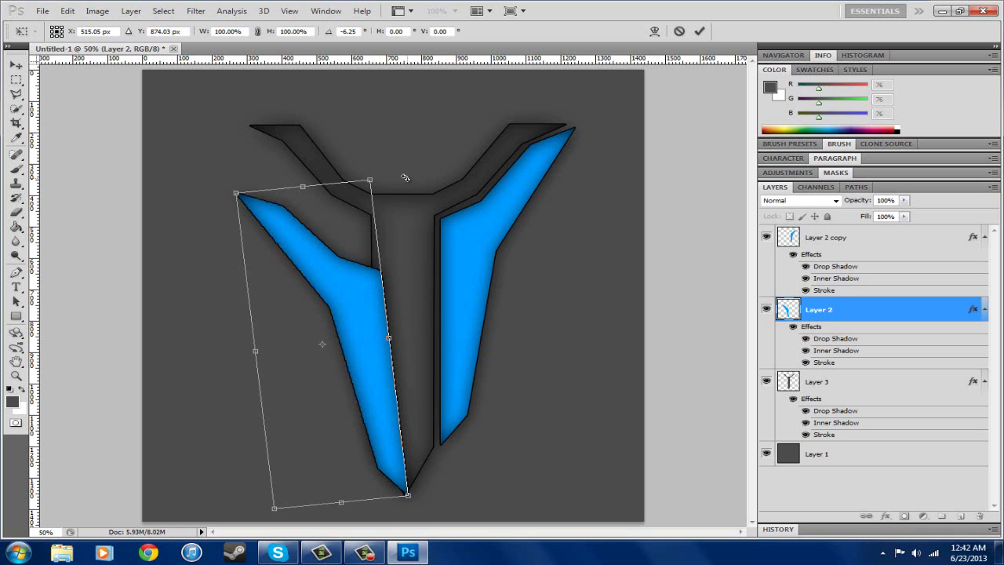
Step: Straighten the left blue shape to about -0.19° and place it beside the grey centre shape at about X 433 px, Y 689 px
right_click(350, 251)
click(369, 307)
drag(326, 295, 296, 246)
drag(360, 112, 380, 117)
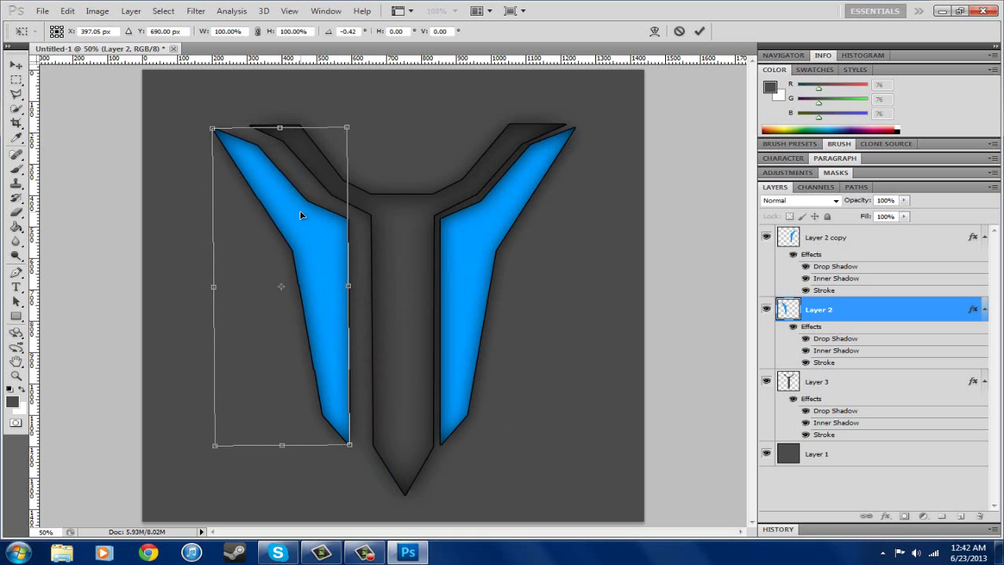
drag(300, 212, 319, 218)
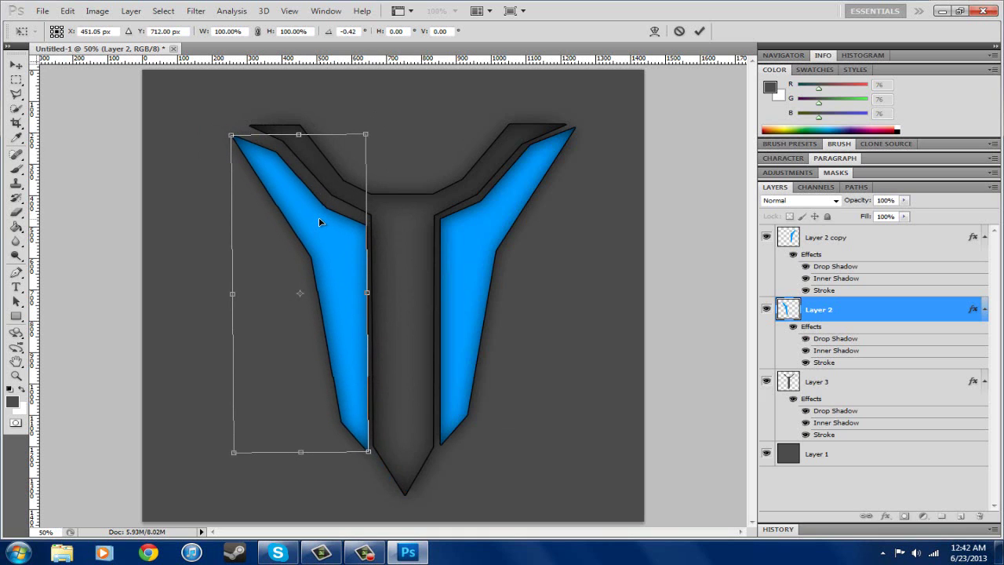
drag(411, 105, 409, 106)
mouse_move(336, 221)
mouse_down()
mouse_move(327, 210)
mouse_move(331, 217)
mouse_up()
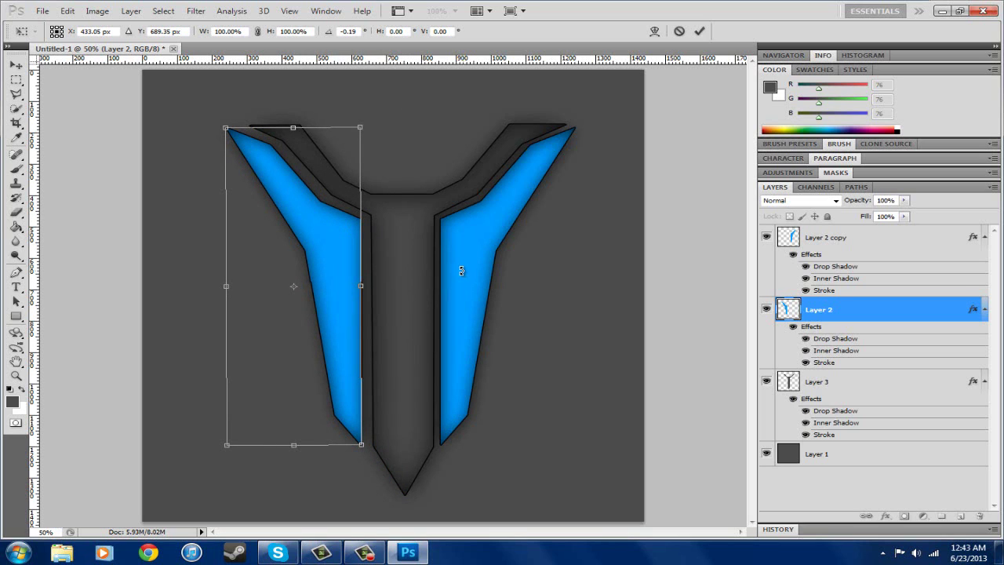
key(Return)
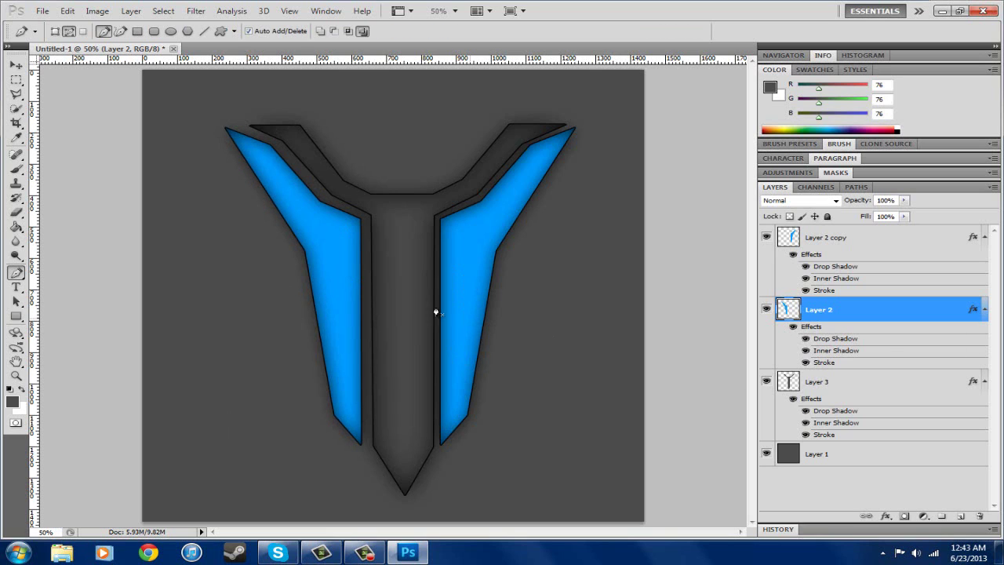
Step: Nudge the right blue shape on Layer 2 copy slightly right with the Move tool, away from the centre shape
click(832, 248)
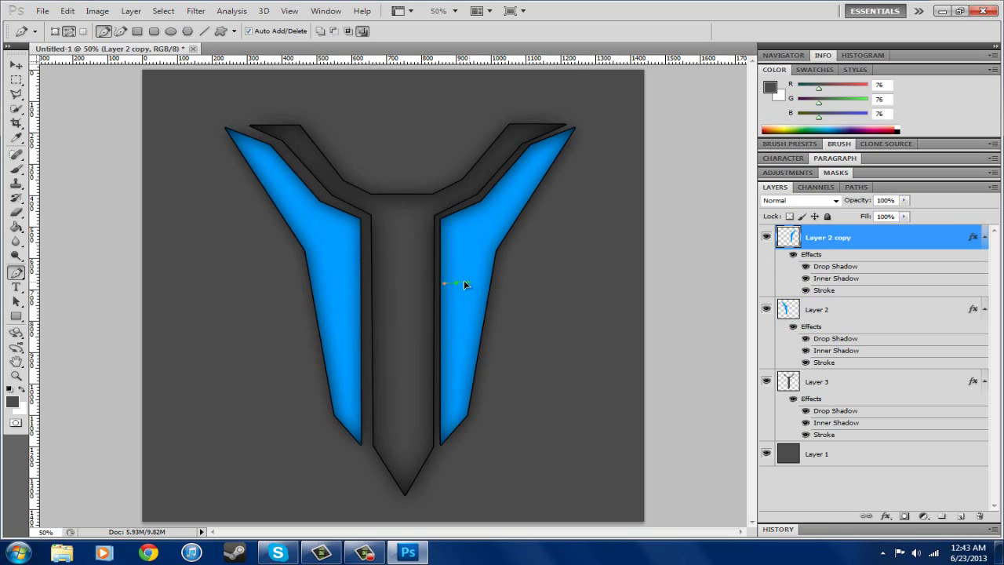
click(16, 64)
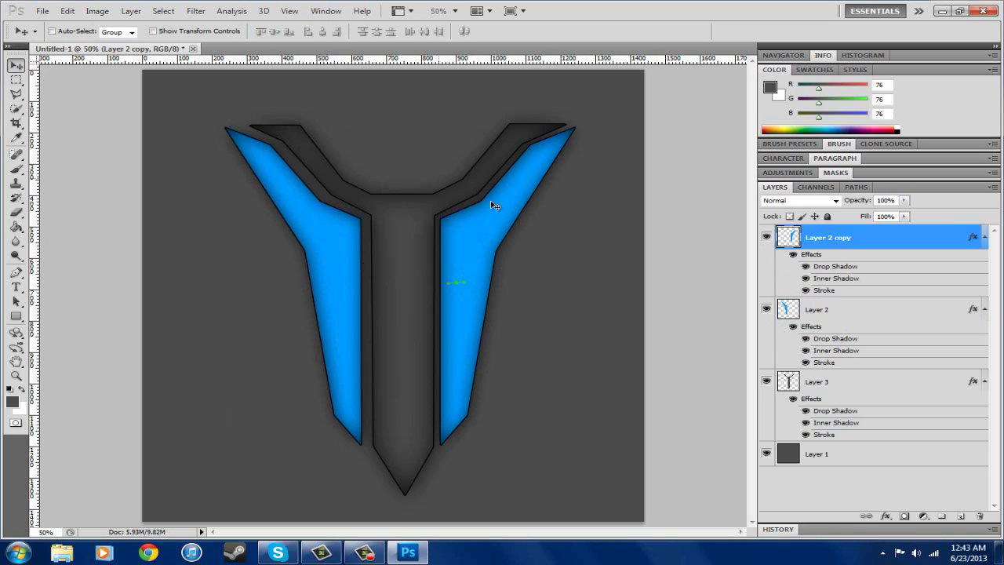
mouse_move(497, 241)
mouse_down()
mouse_move(512, 240)
mouse_move(498, 236)
mouse_move(500, 245)
mouse_up()
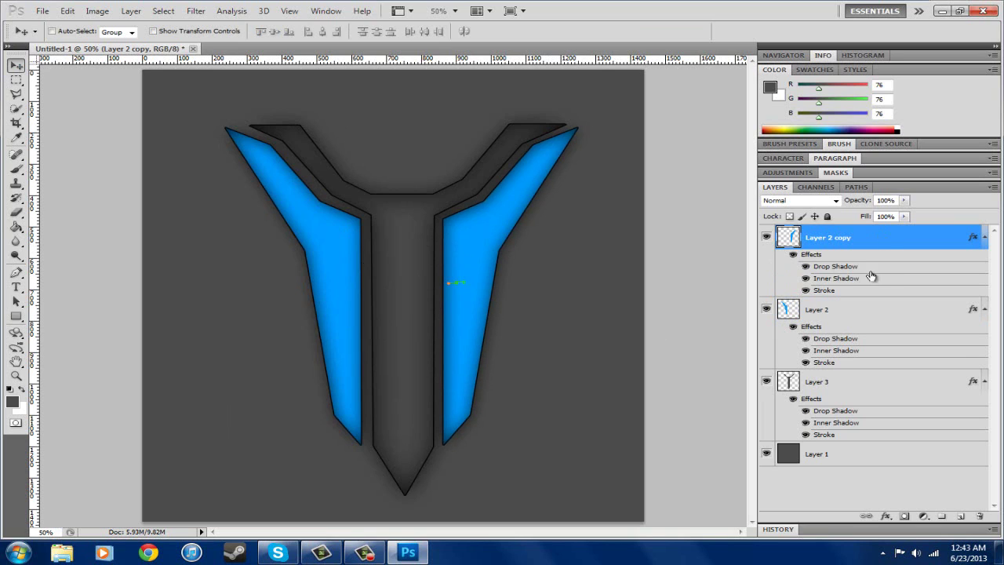
Step: Move the grey centre shape on Layer 3 slightly up and left, and rotate it about 5.39°
click(825, 388)
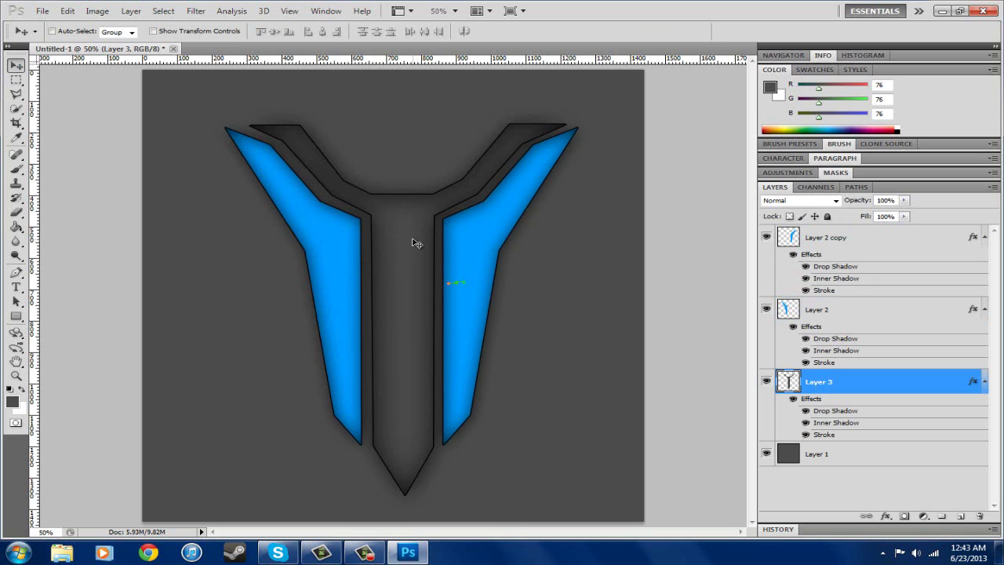
drag(416, 243, 424, 130)
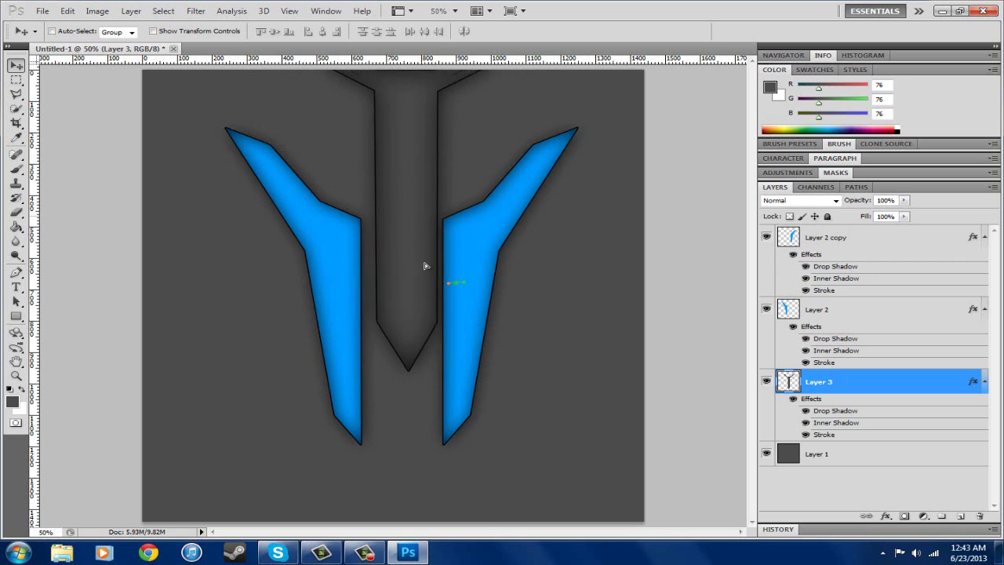
drag(424, 265, 412, 226)
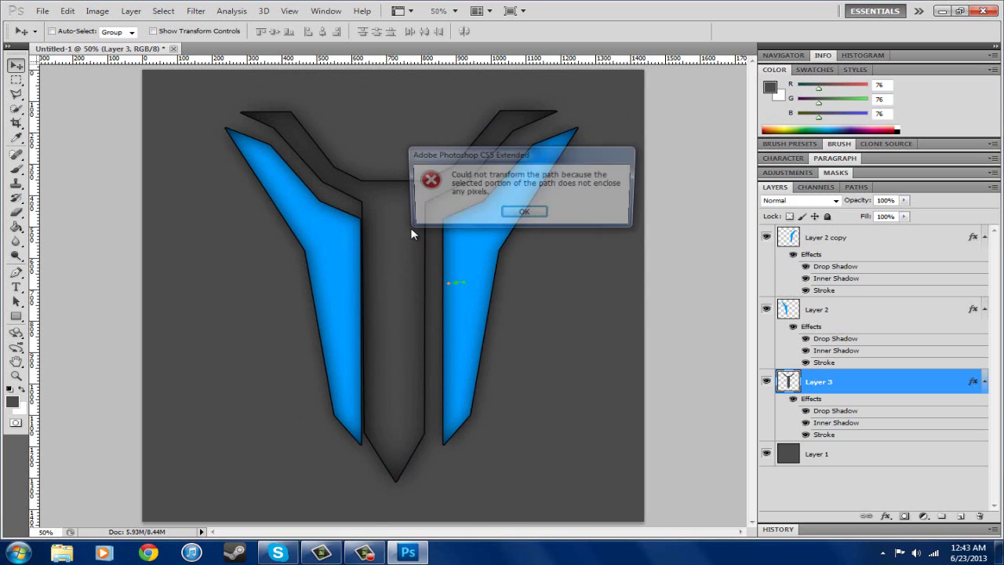
click(522, 212)
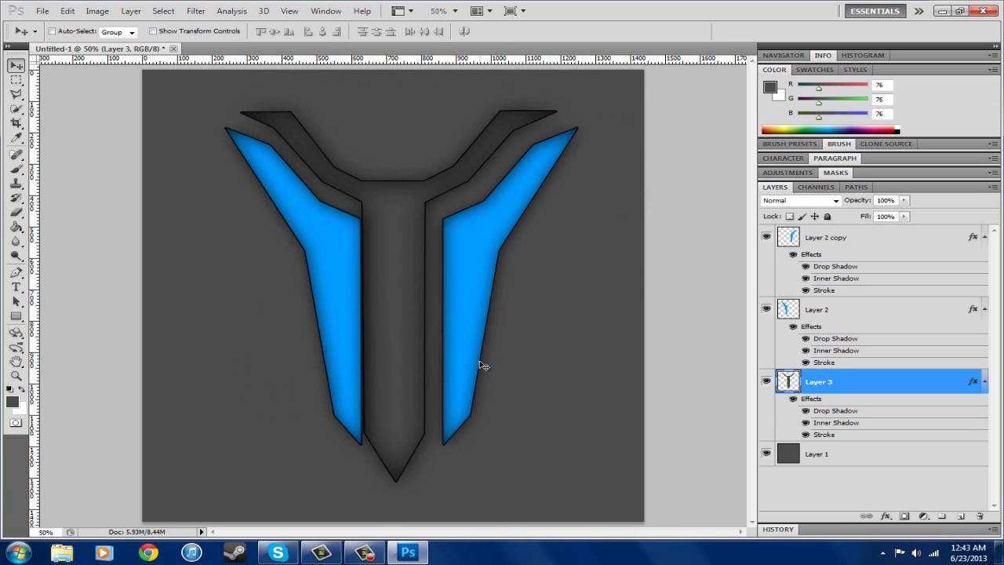
key(ctrl+t)
drag(541, 107, 495, 176)
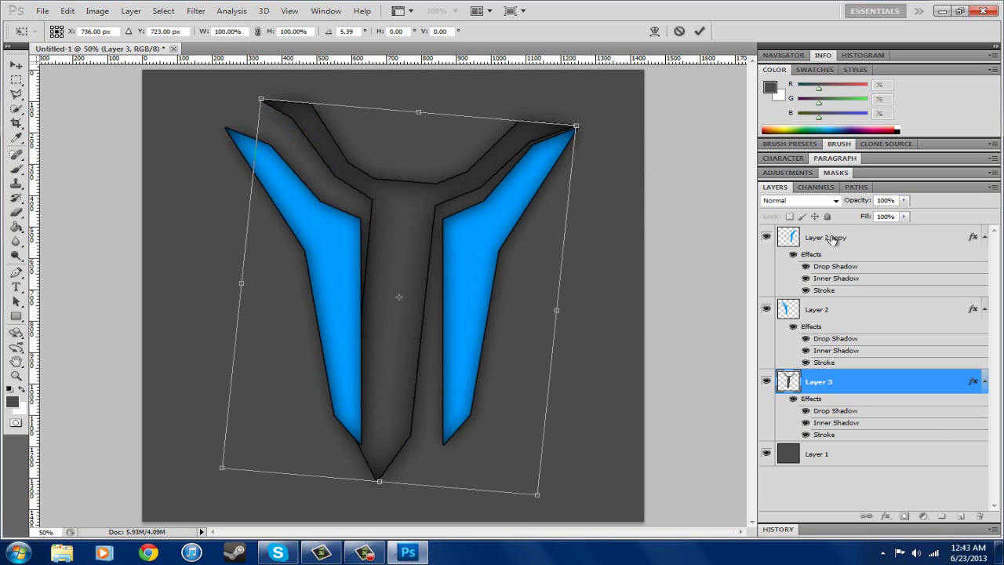
key(Return)
Step: Delete Layer 2 copy, Layer 2 and Layer 3, keeping only the grey background layer
ctrl+click(869, 239)
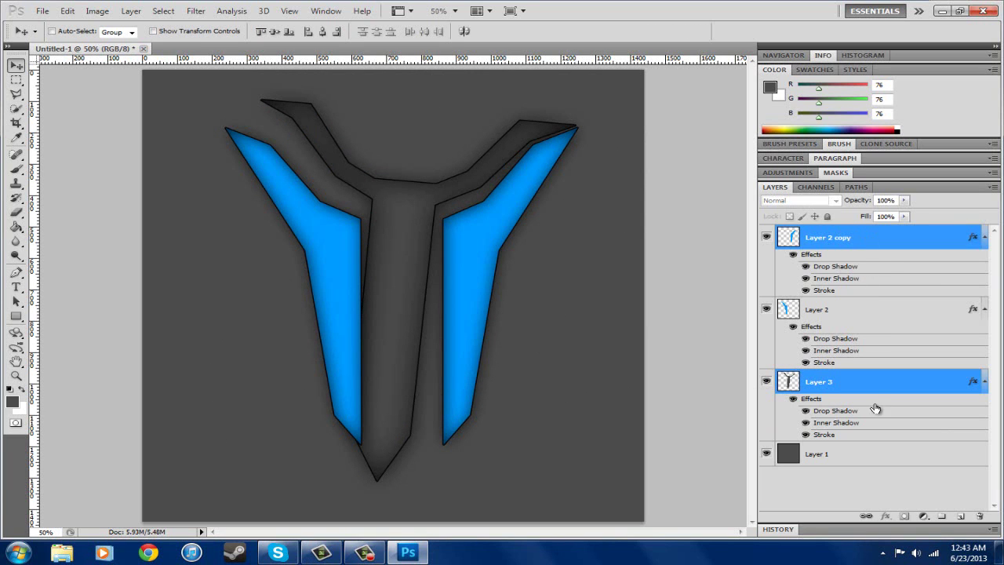
shift+click(845, 235)
right_click(849, 235)
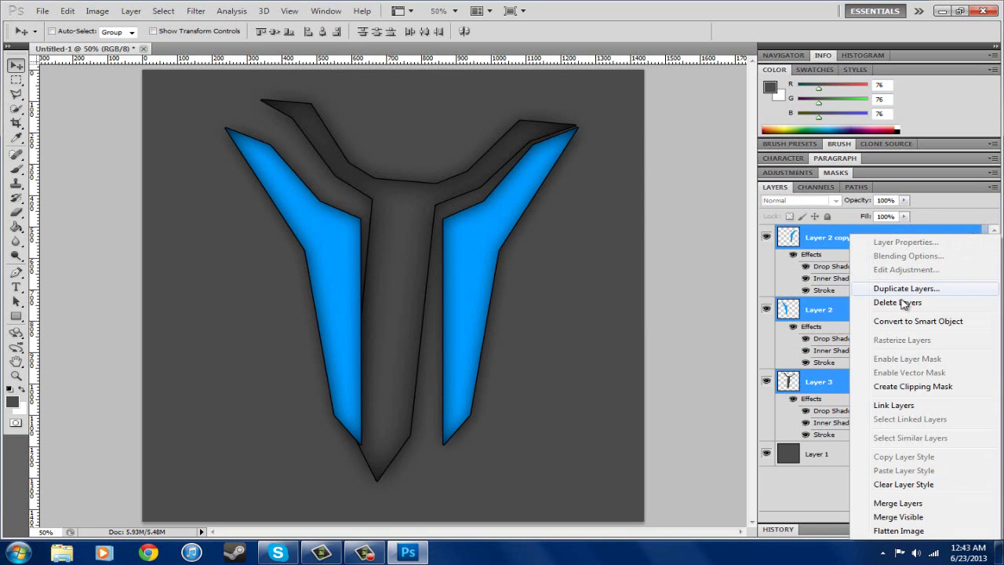
click(902, 303)
click(476, 207)
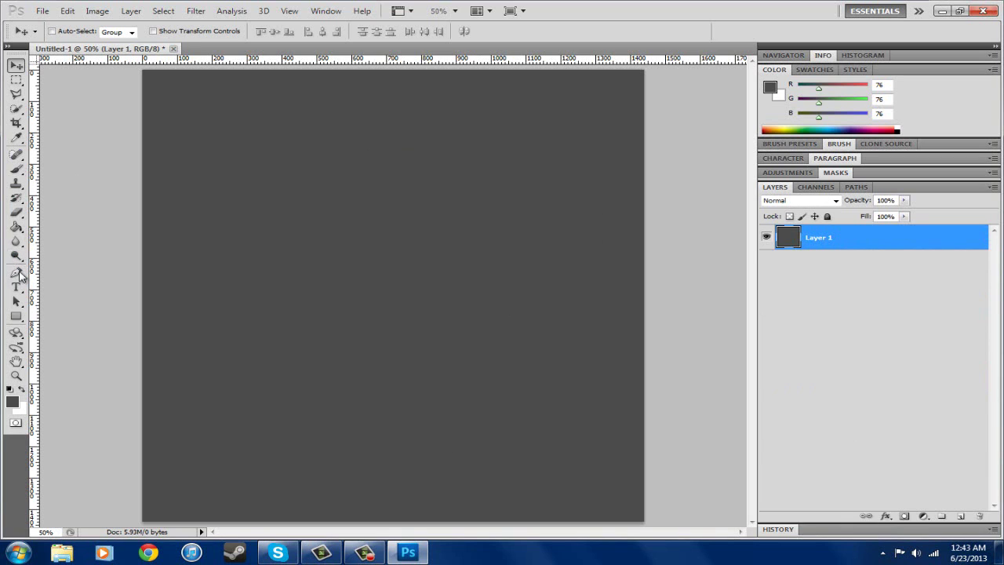
Step: Start a Pen path at the canvas's upper left, bending down the middle to a lower-left end and back up along a parallel inner edge
click(16, 272)
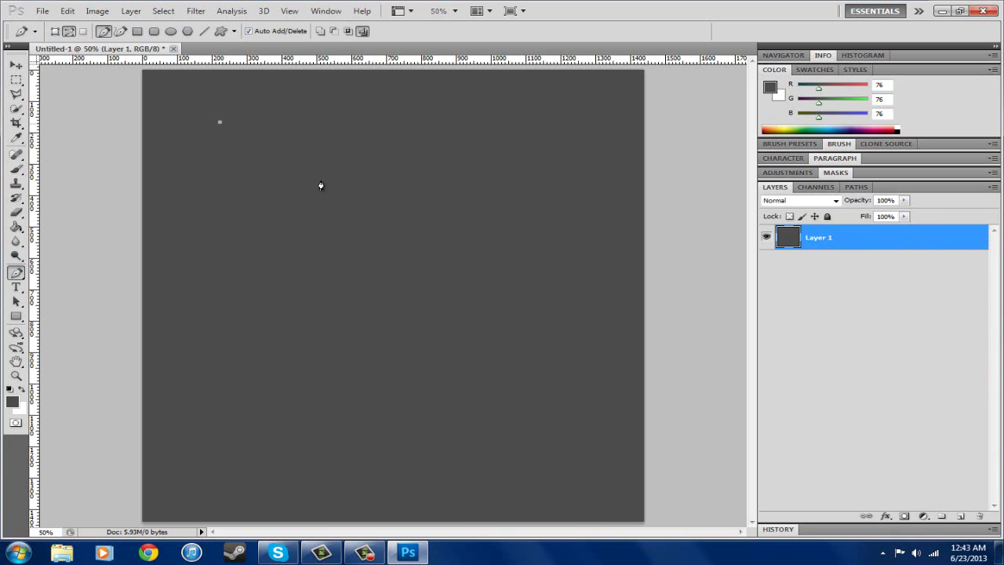
click(336, 208)
click(352, 314)
click(239, 412)
click(404, 325)
click(389, 200)
click(295, 133)
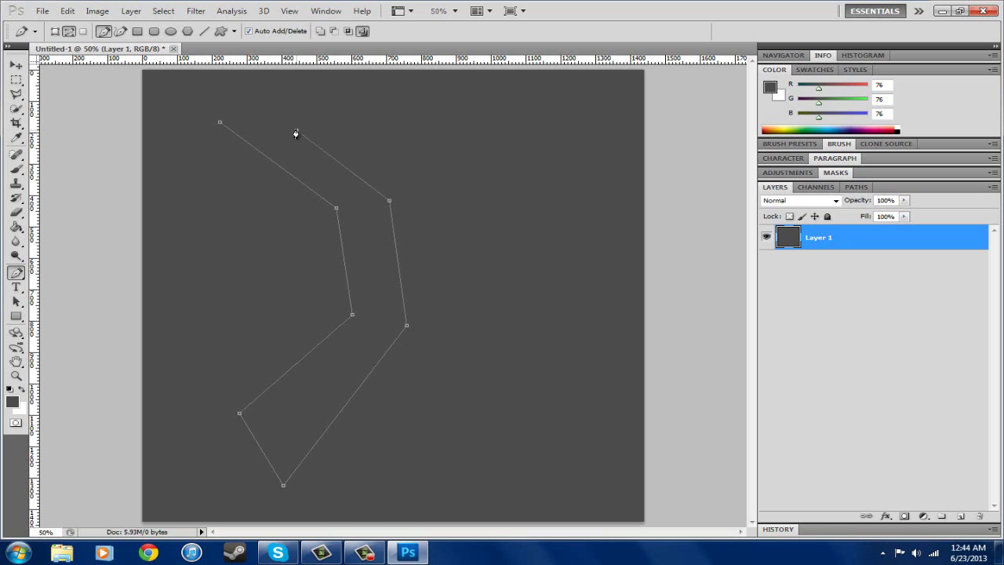
Step: Extend the path across the upper right, down to a short flat end and back up, and close it at the starting anchor
click(528, 131)
click(443, 264)
click(527, 269)
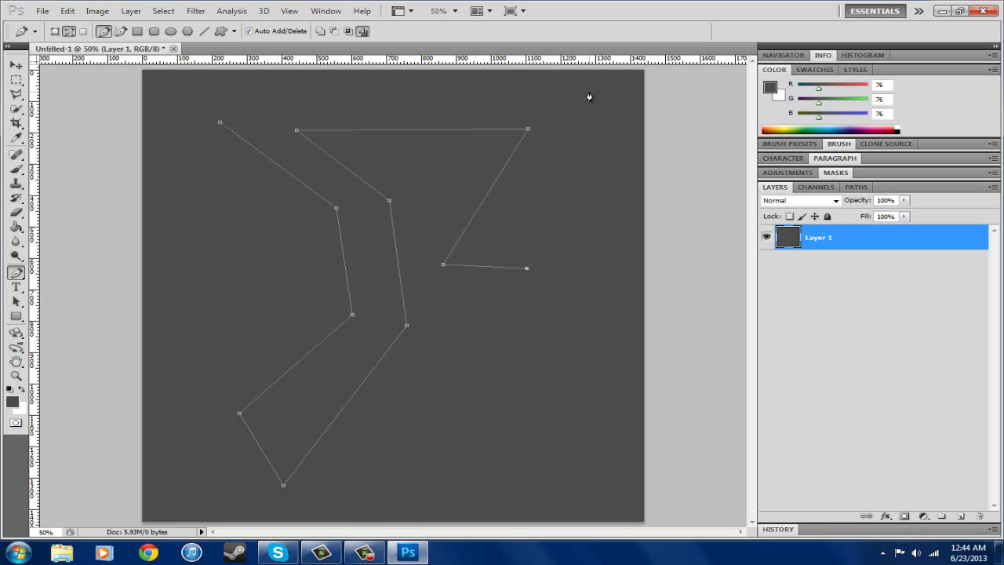
click(589, 93)
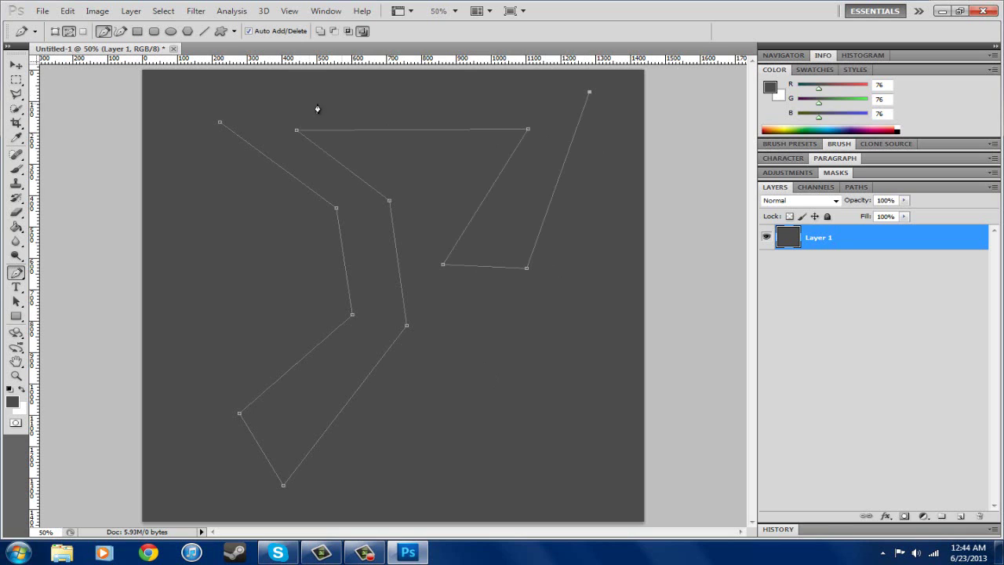
click(220, 124)
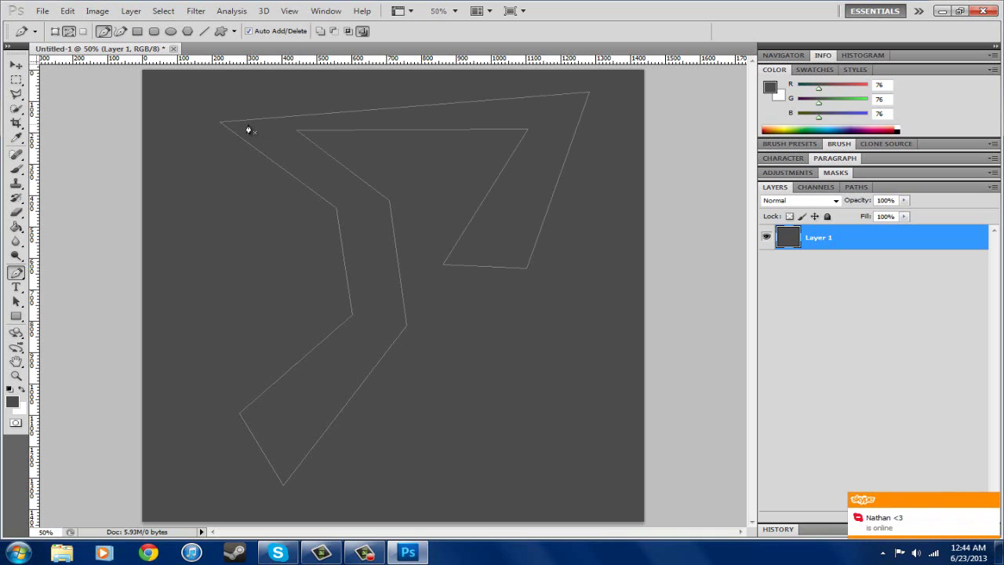
Step: Reposition the closed path's upper-left, inner, right-end, middle-bend and lower-left anchors to level the top and even out the band's width
drag(220, 124, 210, 94)
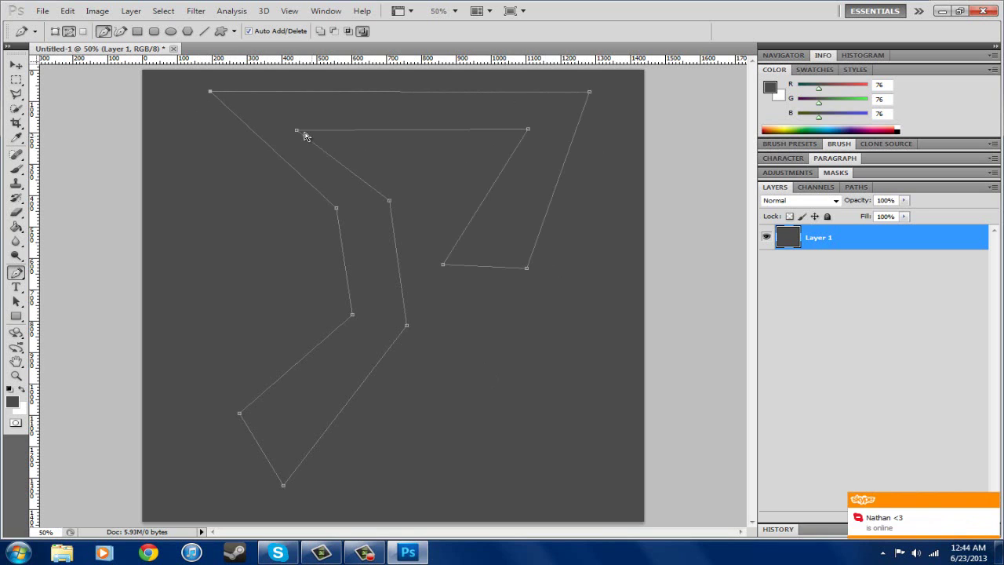
drag(295, 131, 305, 130)
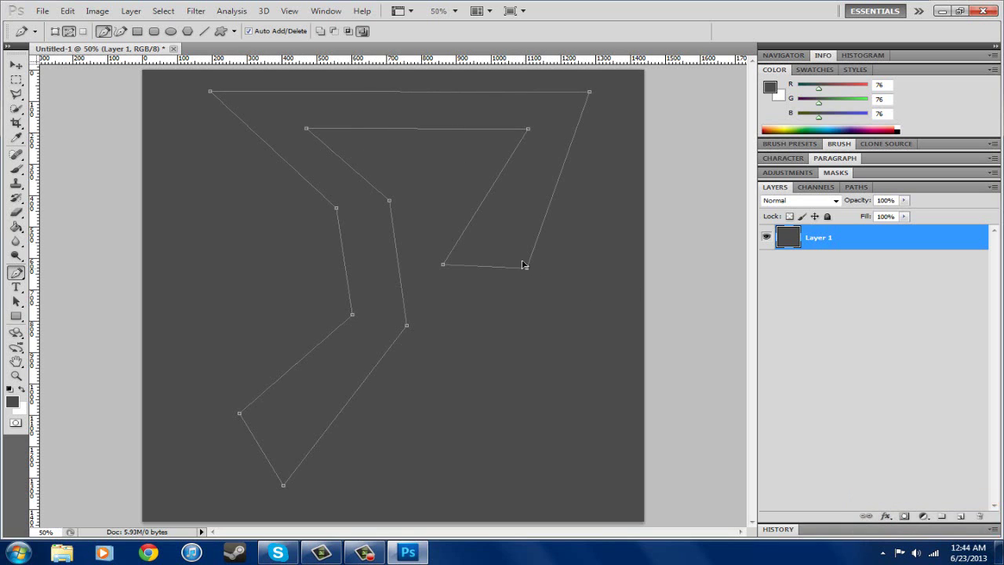
drag(523, 266, 519, 248)
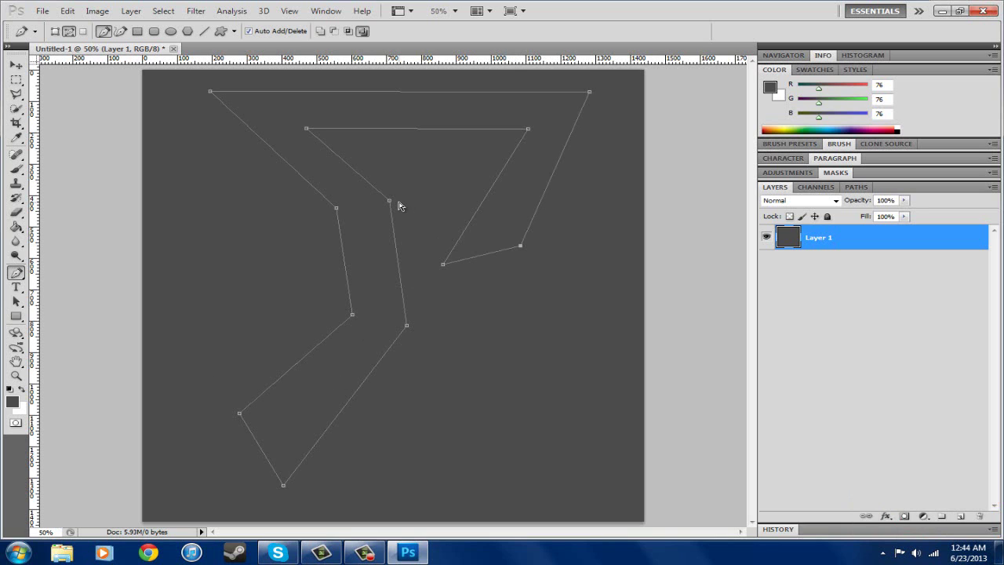
drag(389, 202, 381, 201)
drag(408, 326, 398, 321)
drag(240, 413, 274, 422)
Step: Add a new layer above Layer 1 and fill the path on it with blue #00a2ff at 100% opacity
right_click(381, 313)
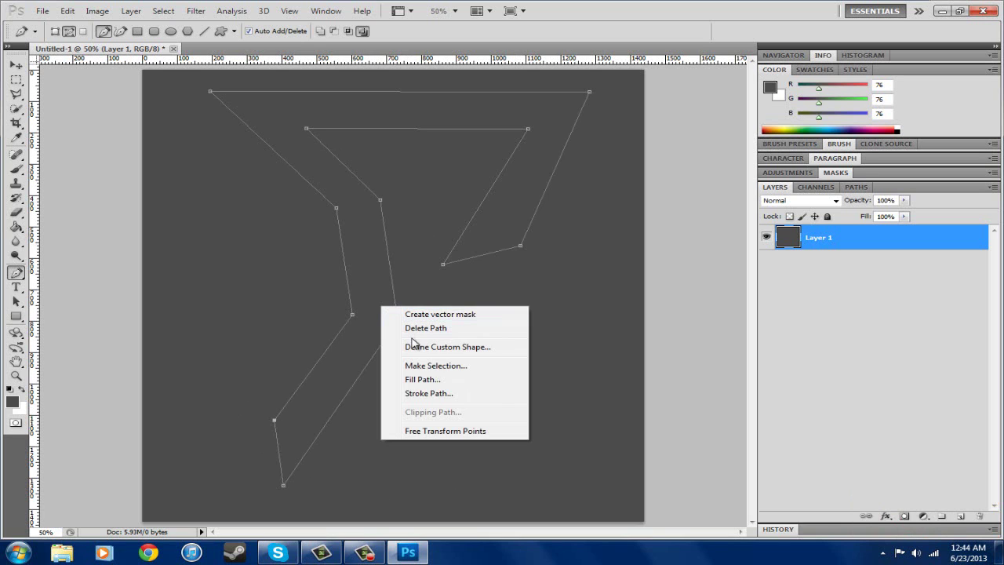
click(960, 516)
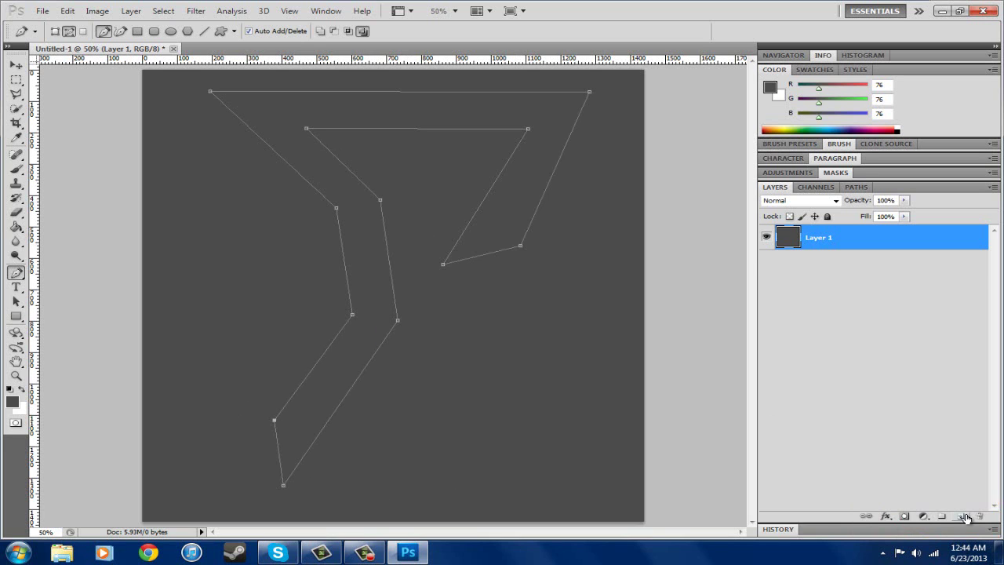
click(960, 516)
right_click(357, 241)
click(407, 306)
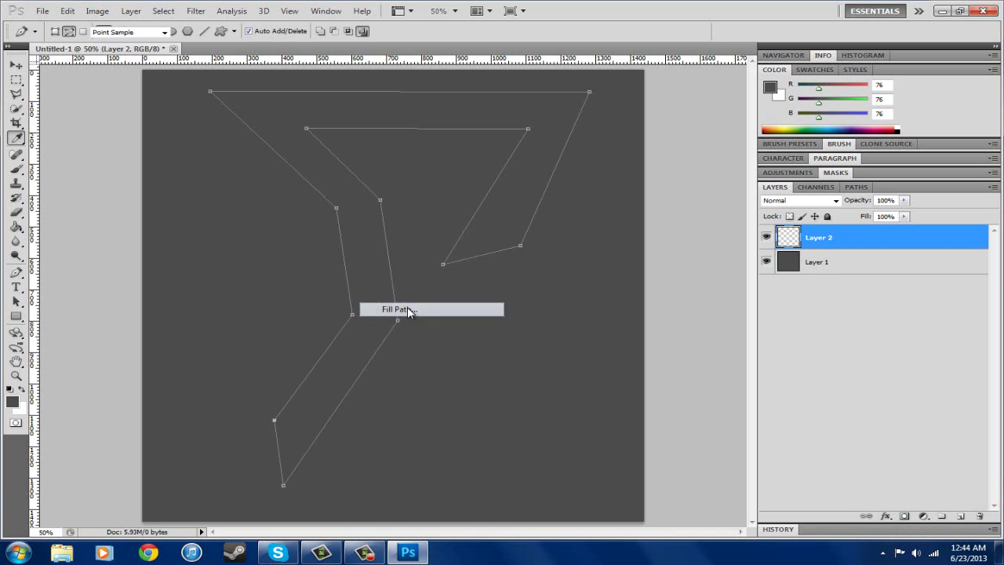
click(488, 153)
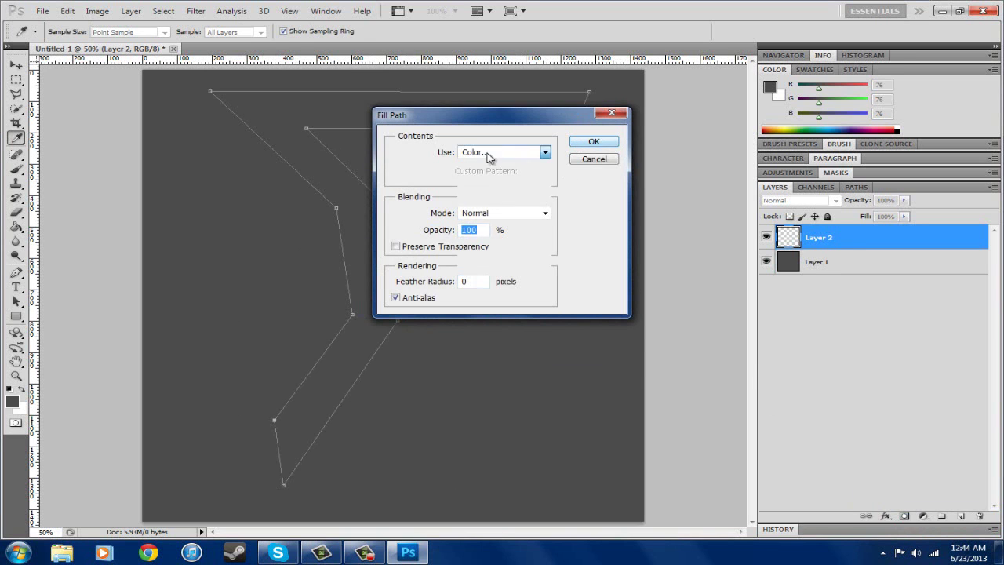
click(488, 171)
click(673, 258)
drag(632, 258, 721, 107)
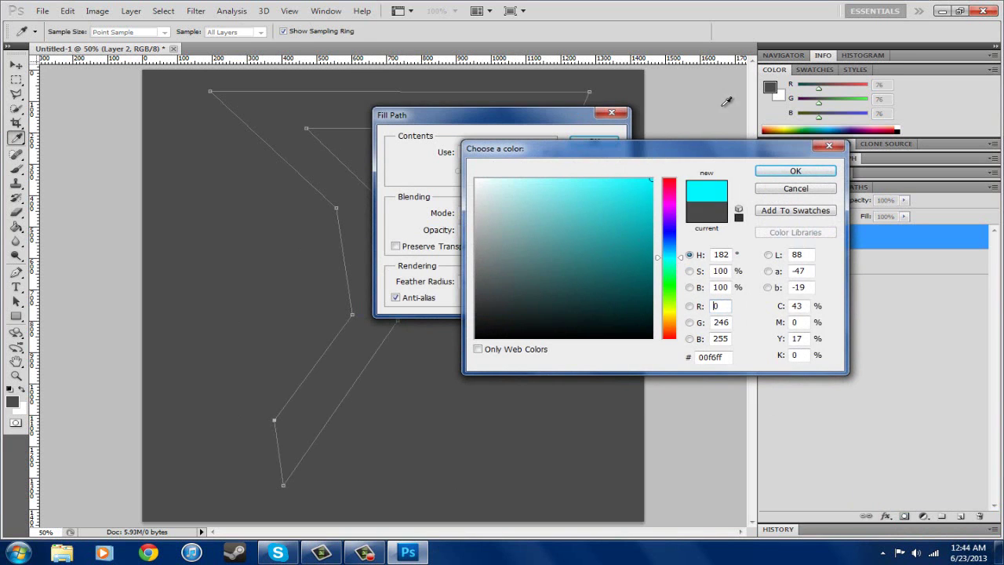
click(672, 257)
click(674, 253)
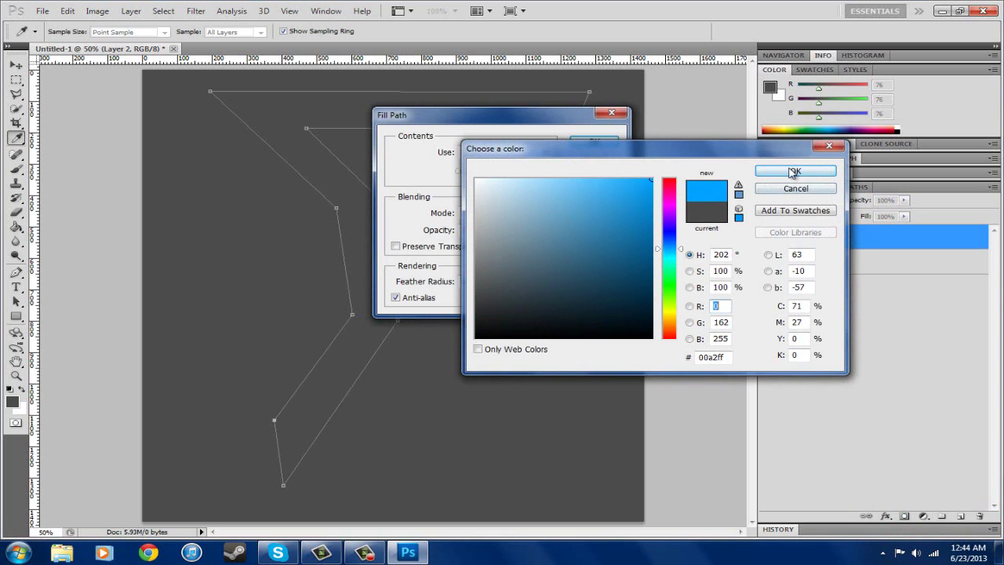
click(795, 171)
click(594, 142)
Step: Delete the path outline around the blue shape, keeping the fill
right_click(825, 236)
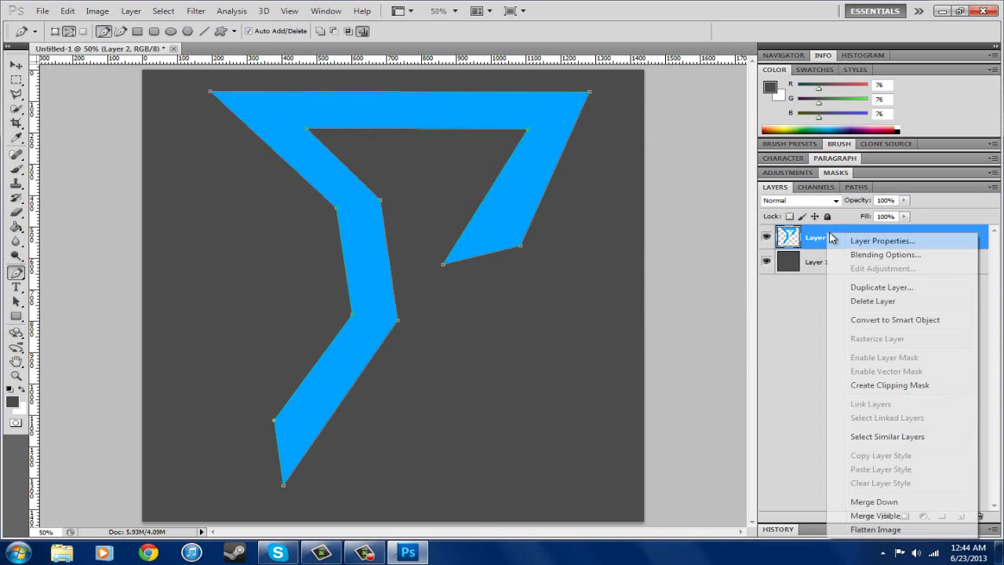
click(352, 260)
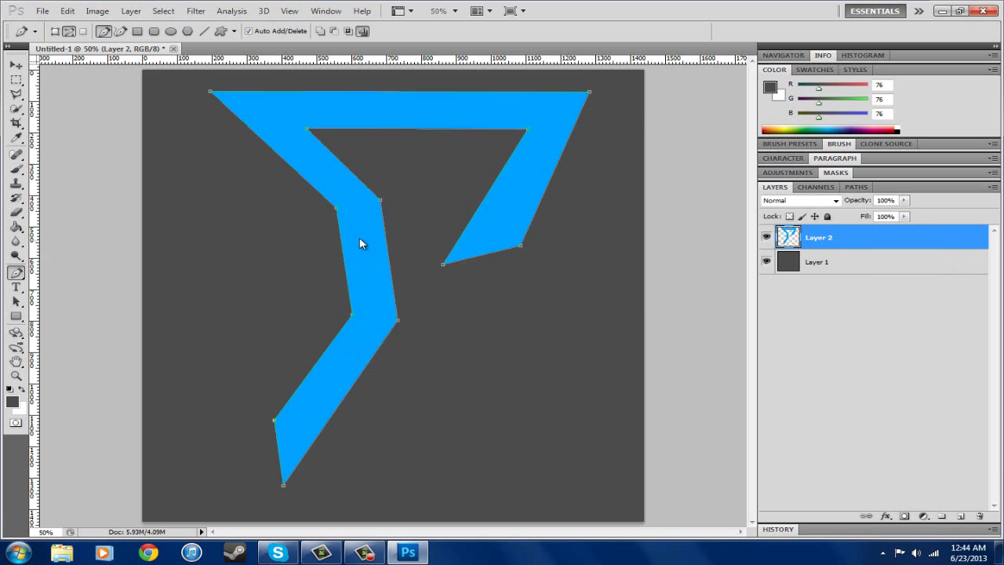
right_click(359, 238)
click(412, 261)
Step: Add a Drop Shadow to Layer 2 and increase its size, leaving the shadow black in Multiply mode at 75% opacity
right_click(832, 238)
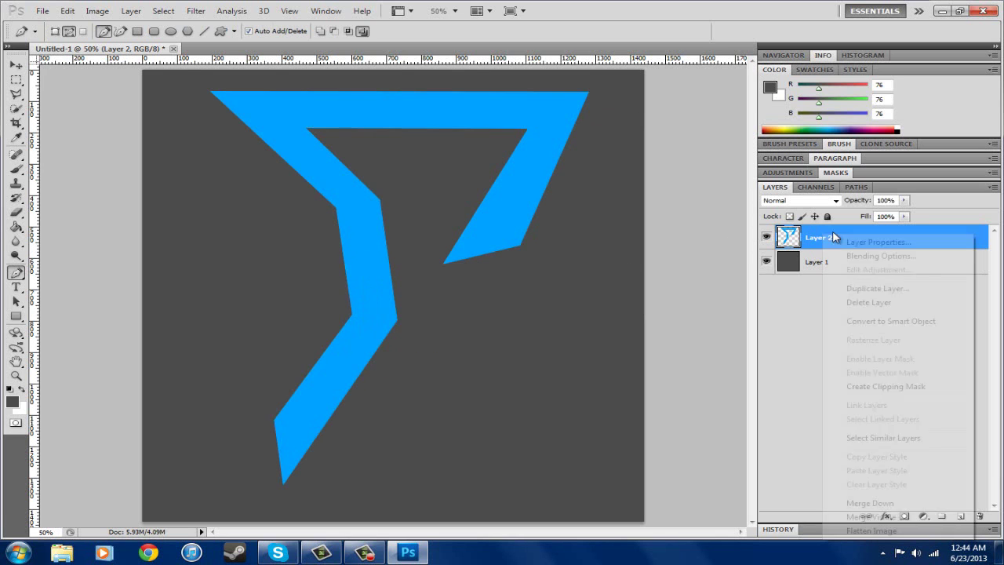
key(Escape)
double_click(834, 238)
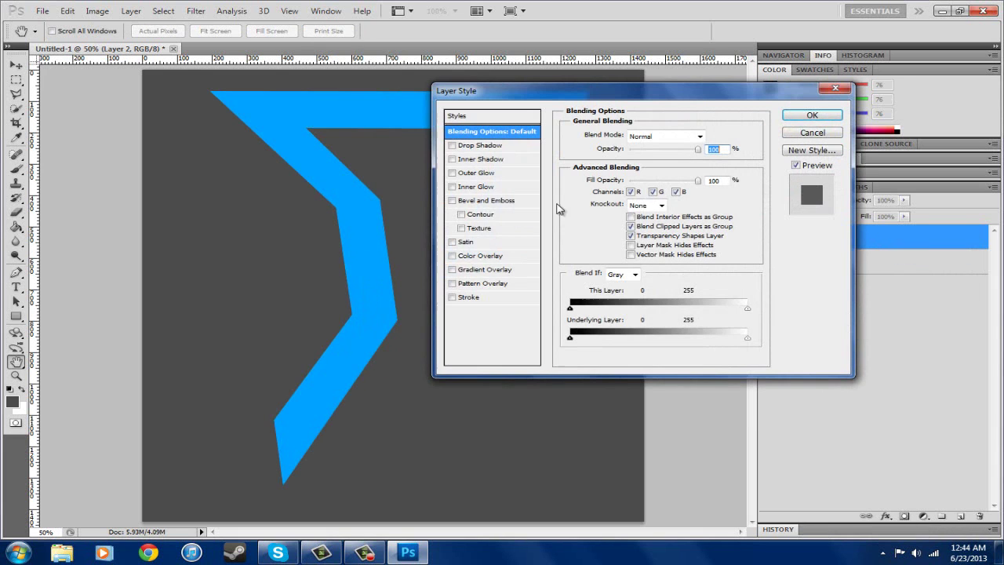
click(504, 148)
drag(626, 212, 646, 212)
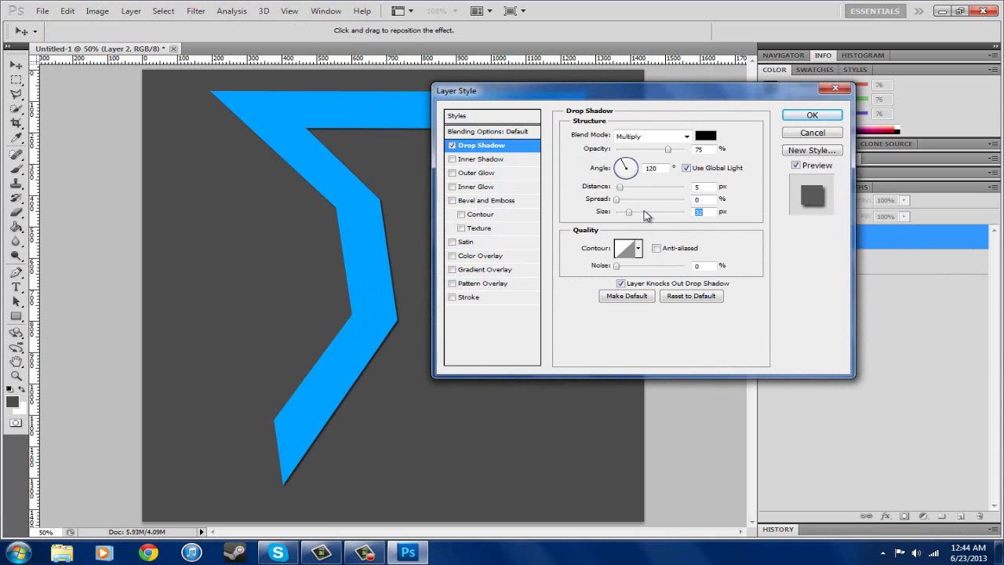
Step: Add an enlarged Inner Shadow and a 3 px black outside Stroke to Layer 2, and apply the layer style
click(499, 160)
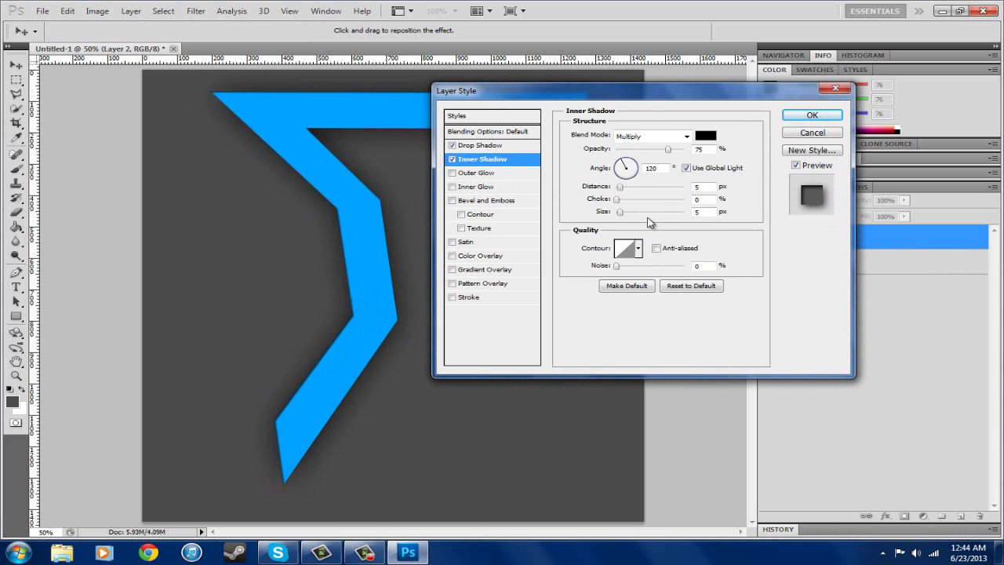
mouse_move(646, 212)
mouse_down()
mouse_move(628, 213)
mouse_move(637, 212)
mouse_up()
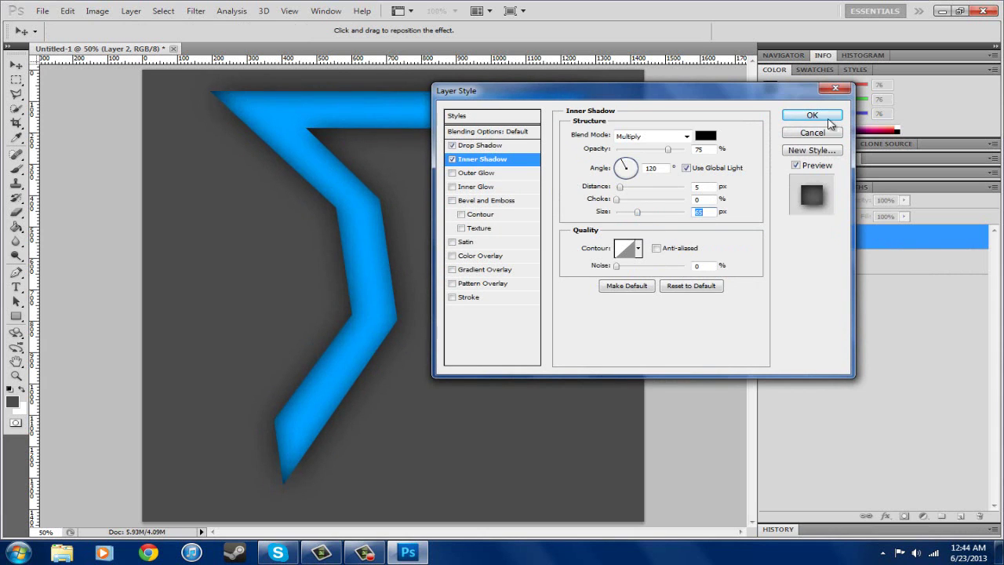
click(471, 297)
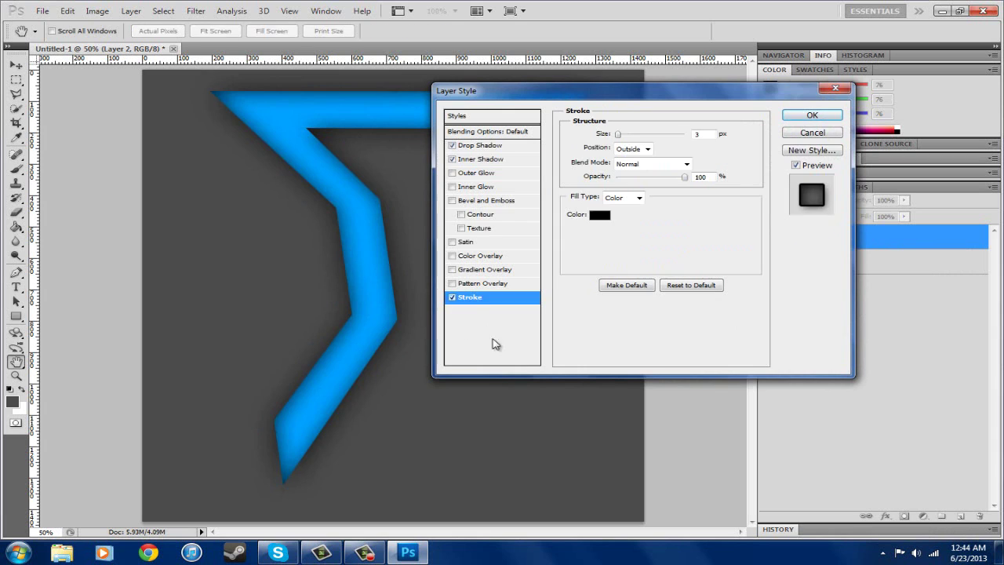
click(812, 116)
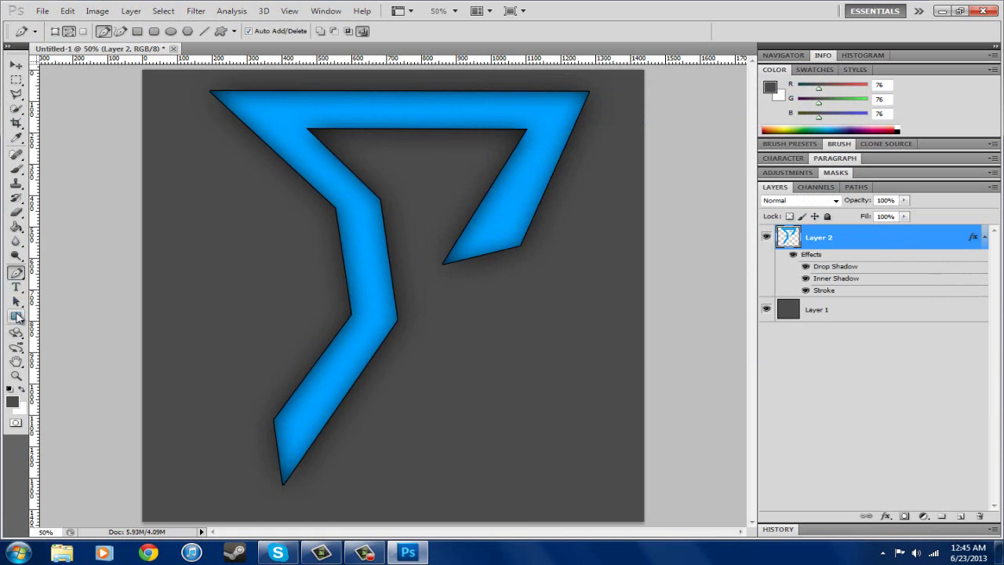
click(479, 129)
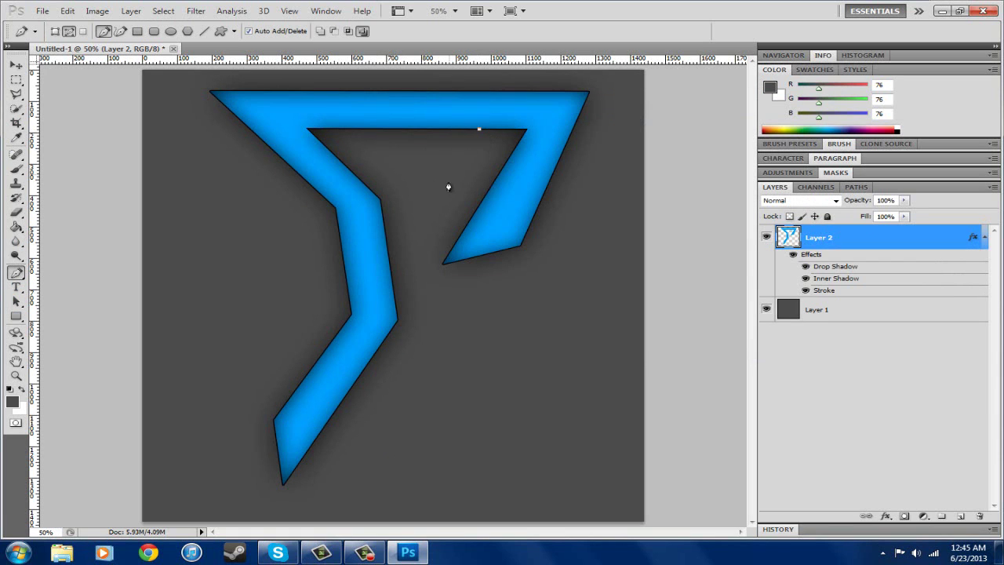
click(428, 232)
click(442, 264)
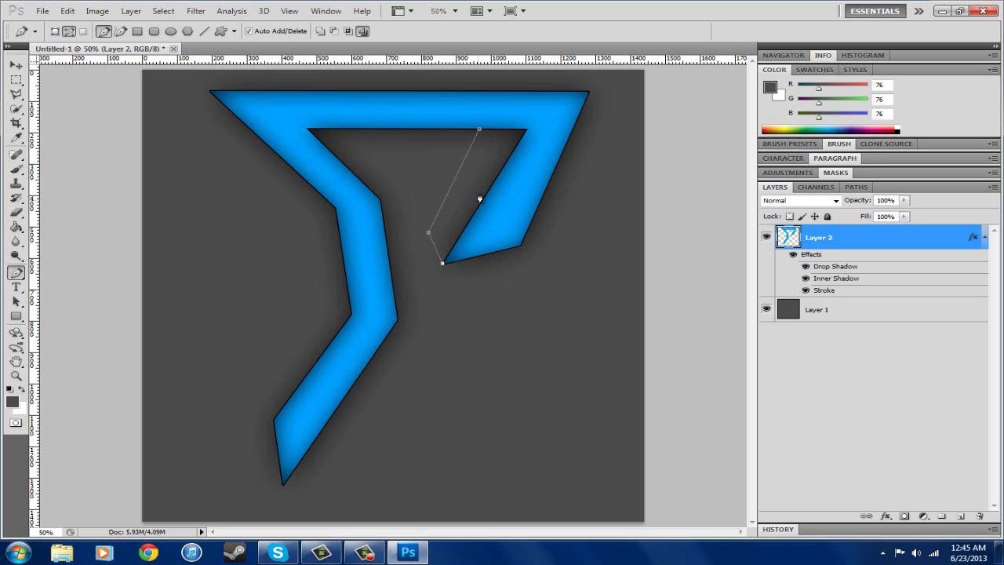
click(526, 129)
click(479, 130)
right_click(481, 187)
click(516, 207)
Step: Draw a closed four-point Pen path along the inner left edge of the blue right arm, from the top bar to its tip
click(473, 128)
click(423, 236)
click(444, 263)
click(528, 134)
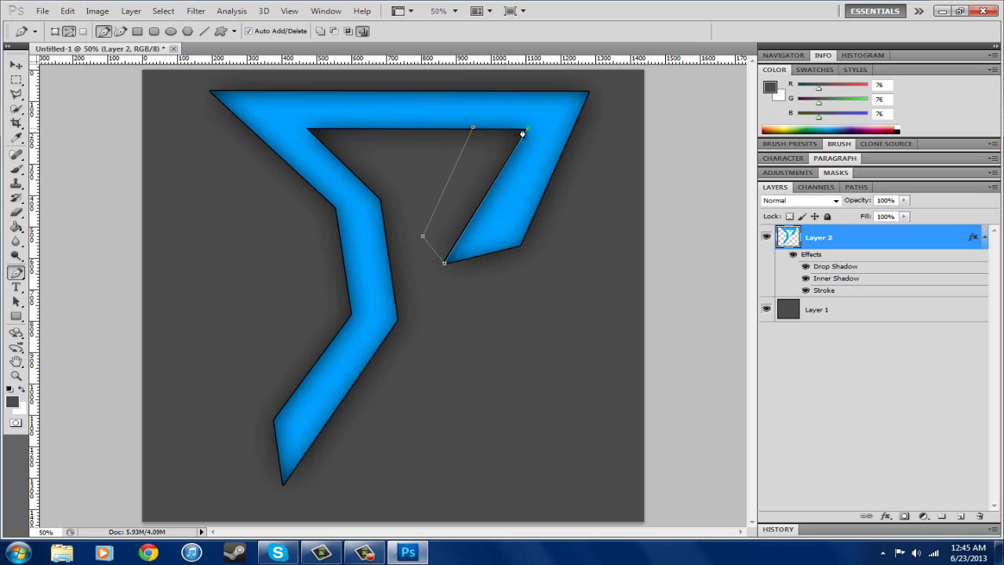
click(473, 128)
Step: Fill the path beside the right arm with a medium grey on Layer 2
right_click(808, 237)
right_click(457, 183)
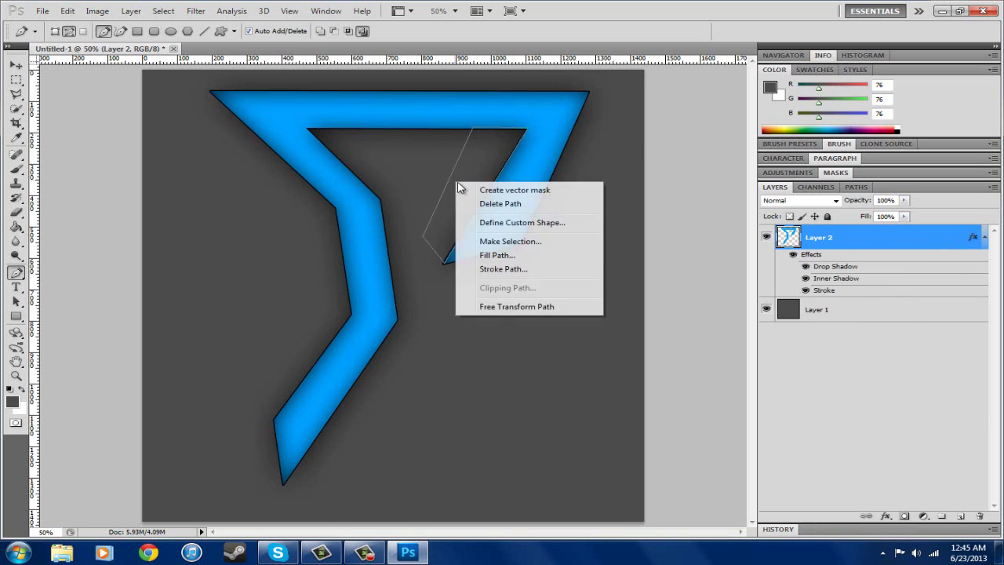
click(499, 255)
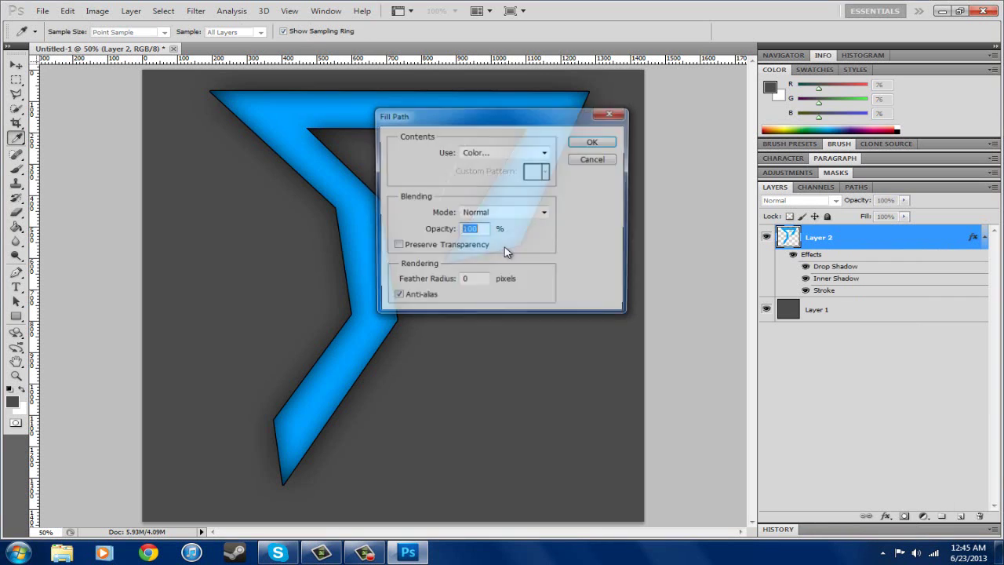
click(516, 152)
click(515, 152)
drag(518, 233, 460, 249)
click(820, 171)
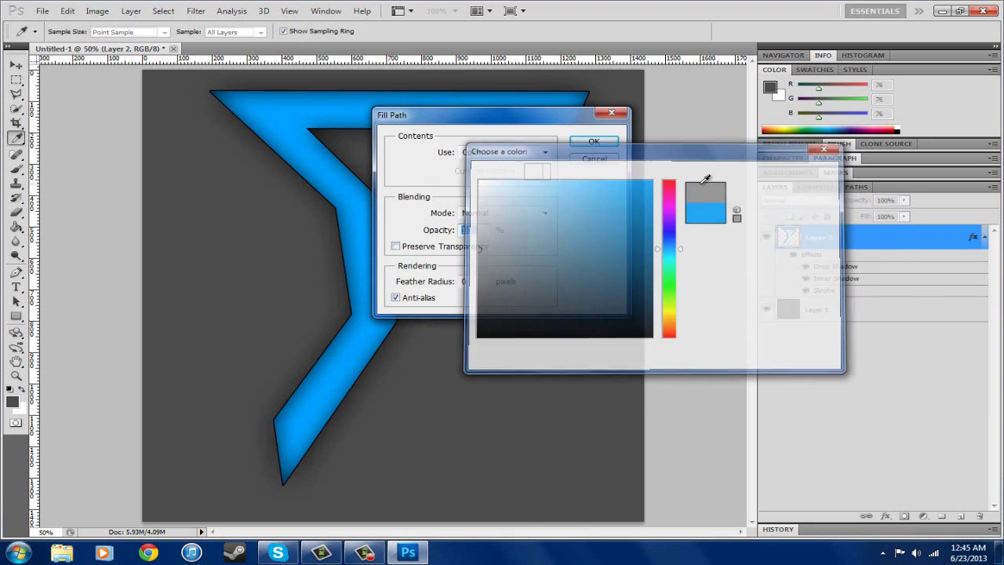
click(598, 144)
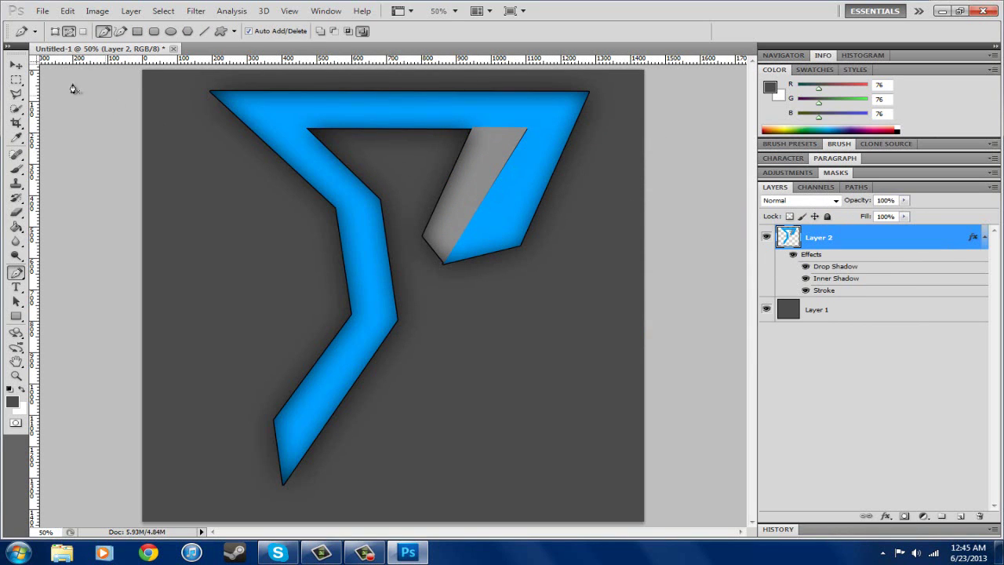
Step: Move the Layer 2 logo slightly to the right and up
click(15, 65)
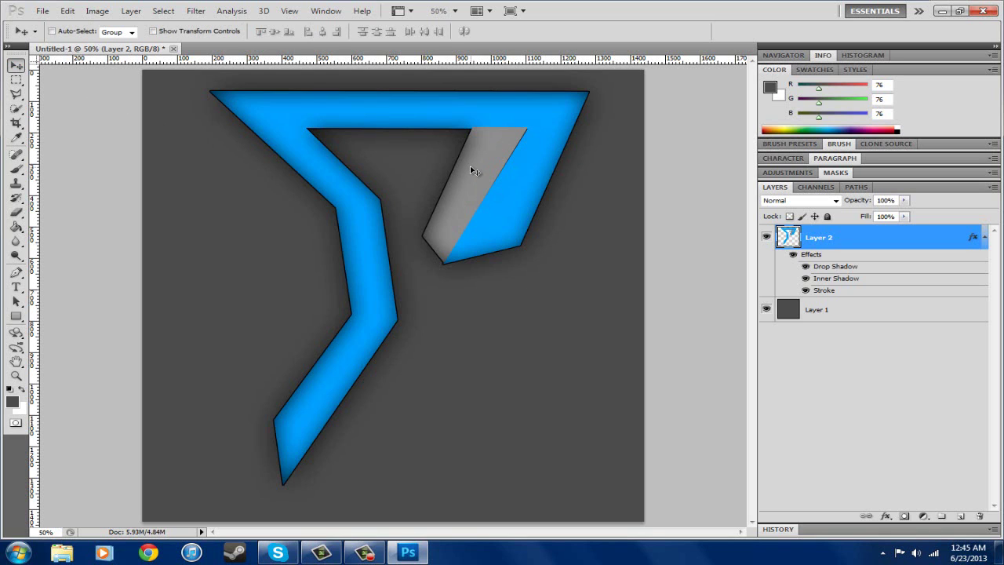
drag(470, 166, 473, 162)
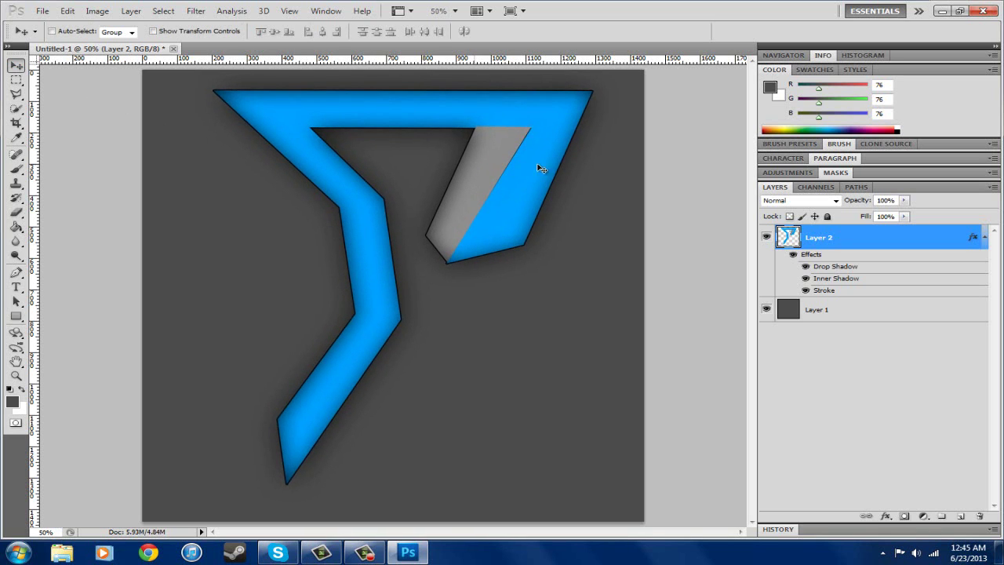
right_click(862, 233)
click(830, 239)
Step: Draw a four-point Pen path along the left side of the logo's lower tip and adjust its two outer anchors
click(16, 272)
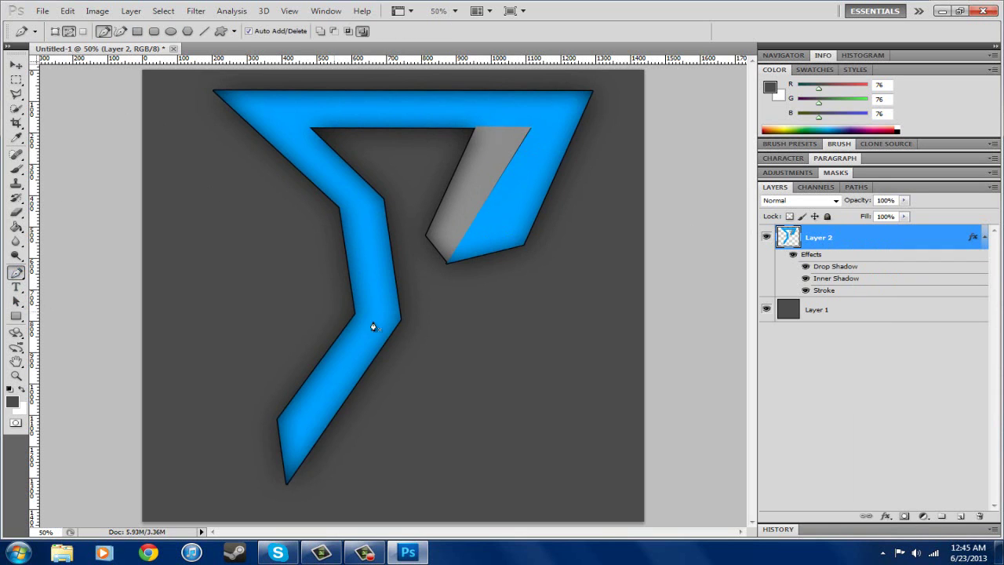
click(277, 421)
click(260, 490)
click(277, 421)
drag(246, 438, 252, 448)
drag(260, 490, 267, 502)
Step: Fill the path at the lower tip with the same grey and dismiss the path outline
right_click(272, 465)
click(357, 401)
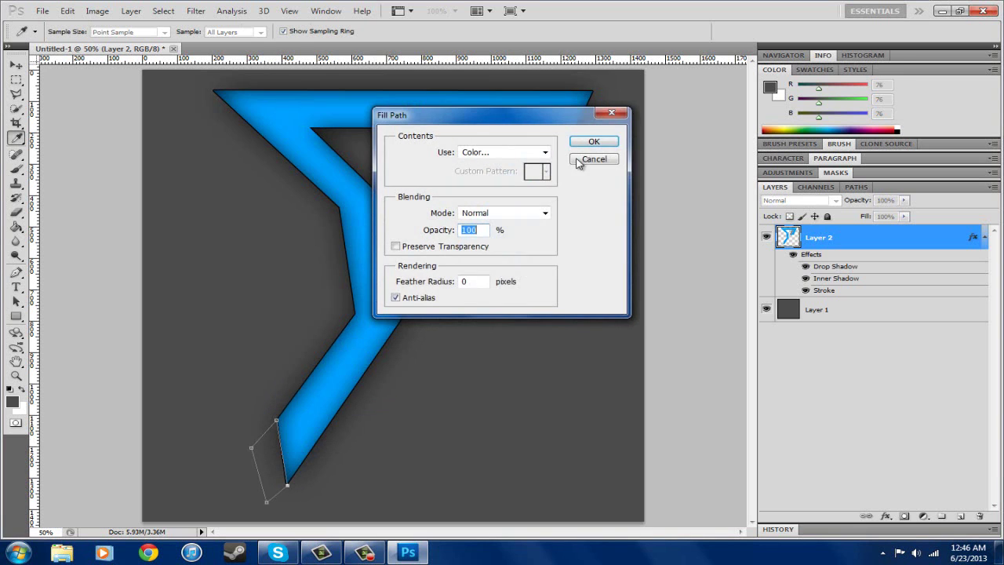
click(587, 141)
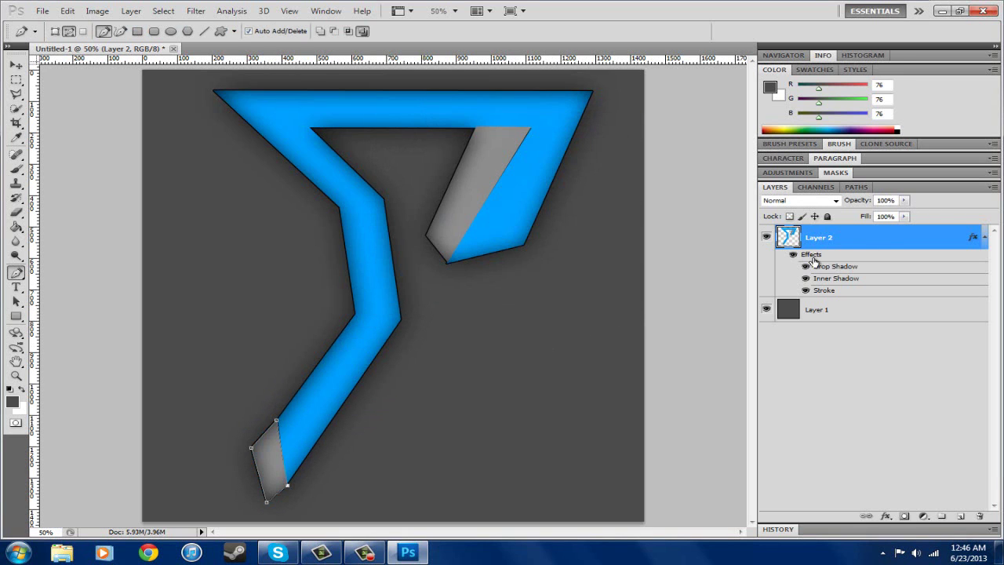
key(Return)
Step: Draw a closed Pen path along the outer left edge, from the upper-left corner to the middle bend, and adjust its upper-left anchor
click(212, 92)
click(165, 90)
click(301, 217)
click(334, 317)
drag(334, 317, 339, 323)
drag(341, 330, 357, 315)
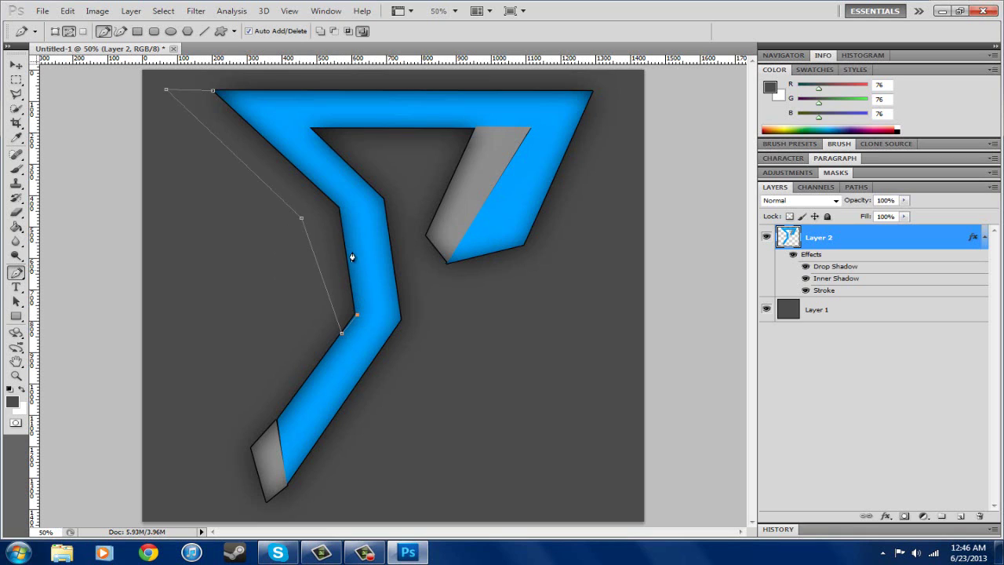
click(213, 91)
ctrl+click(172, 93)
Step: Fill the outer left path with the same grey and hide the path outline
right_click(250, 154)
click(306, 228)
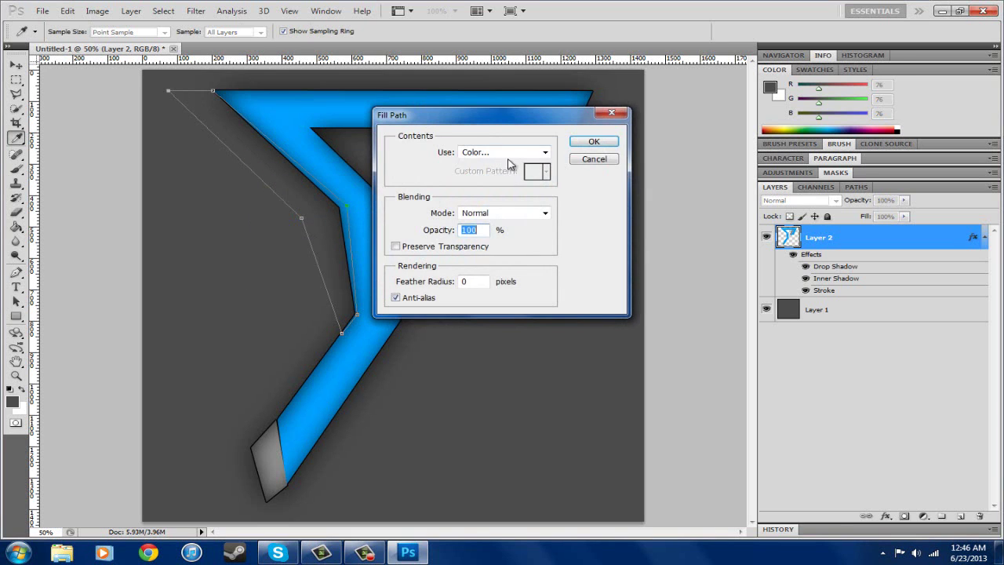
click(596, 140)
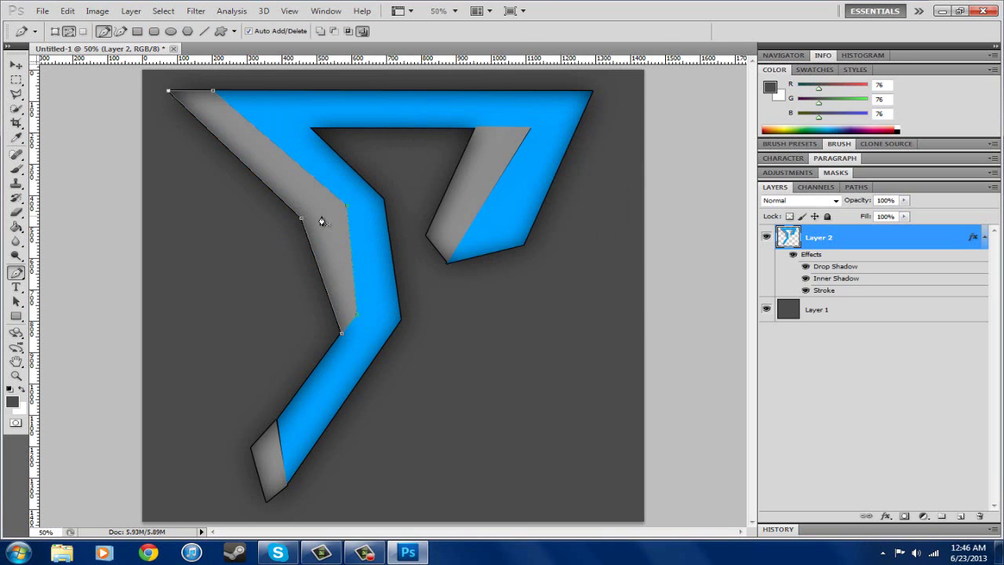
key(ctrl+h)
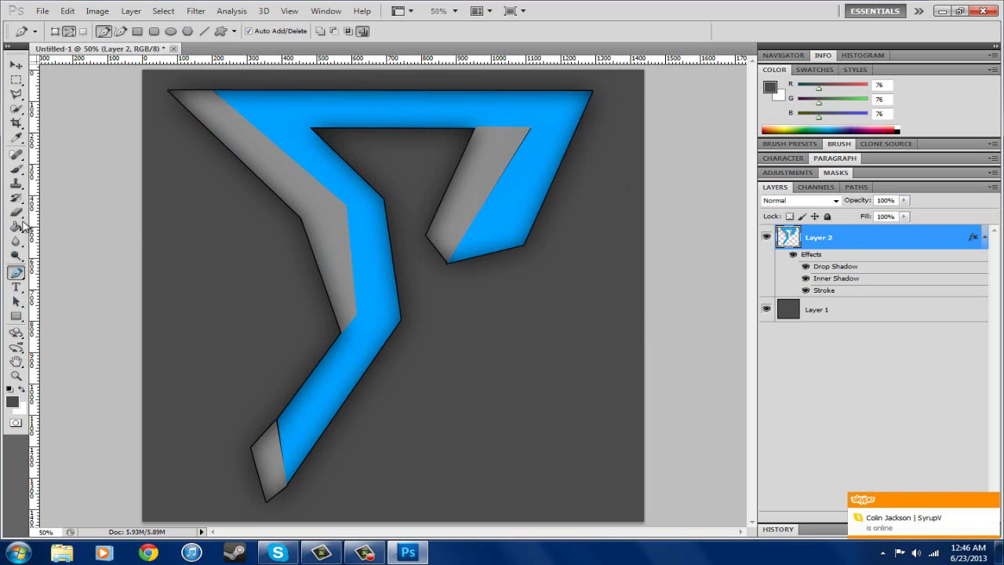
Step: Set up the Line tool with black (000000) as its colour and a weight of 4 px
click(21, 317)
click(68, 362)
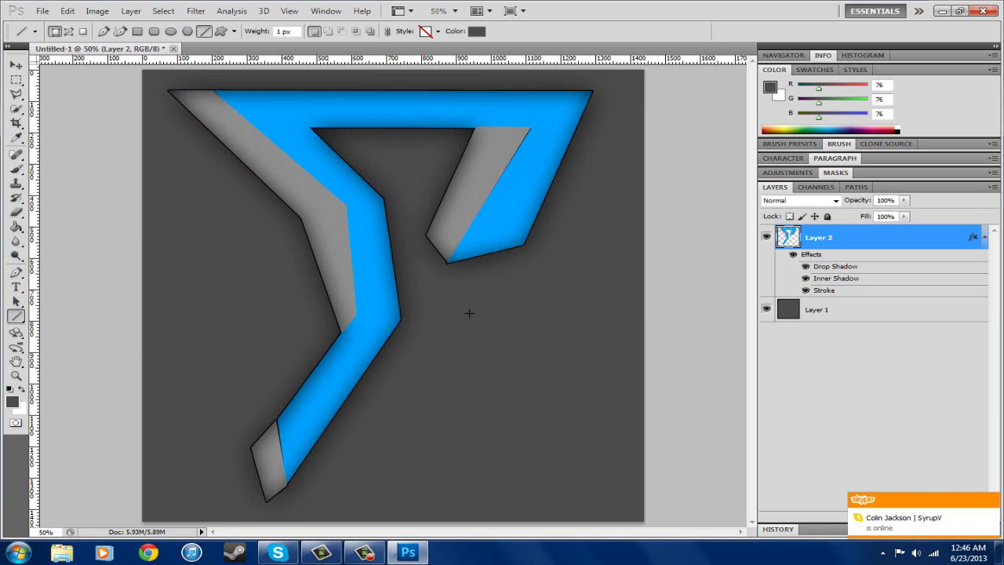
click(480, 33)
drag(515, 260, 474, 339)
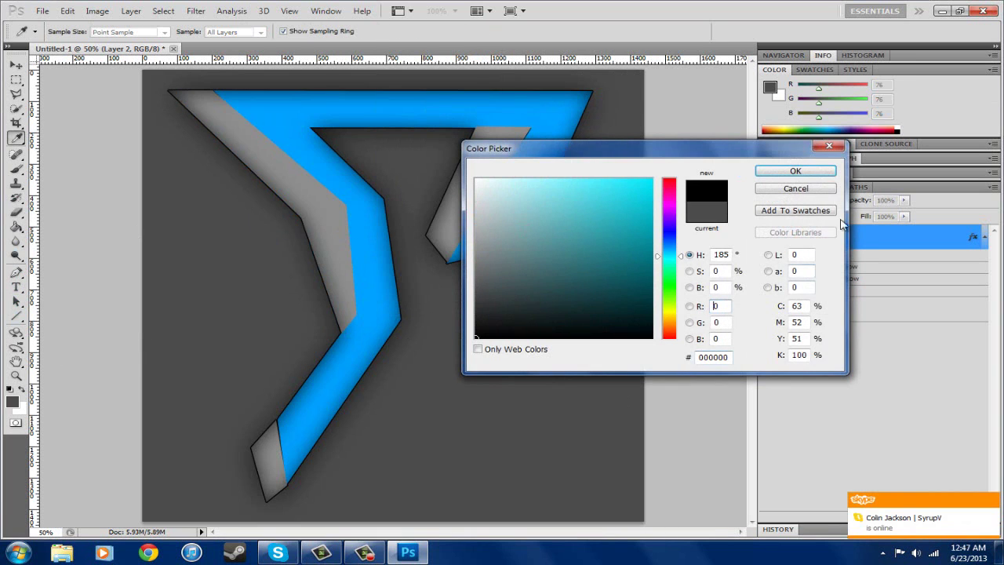
click(795, 171)
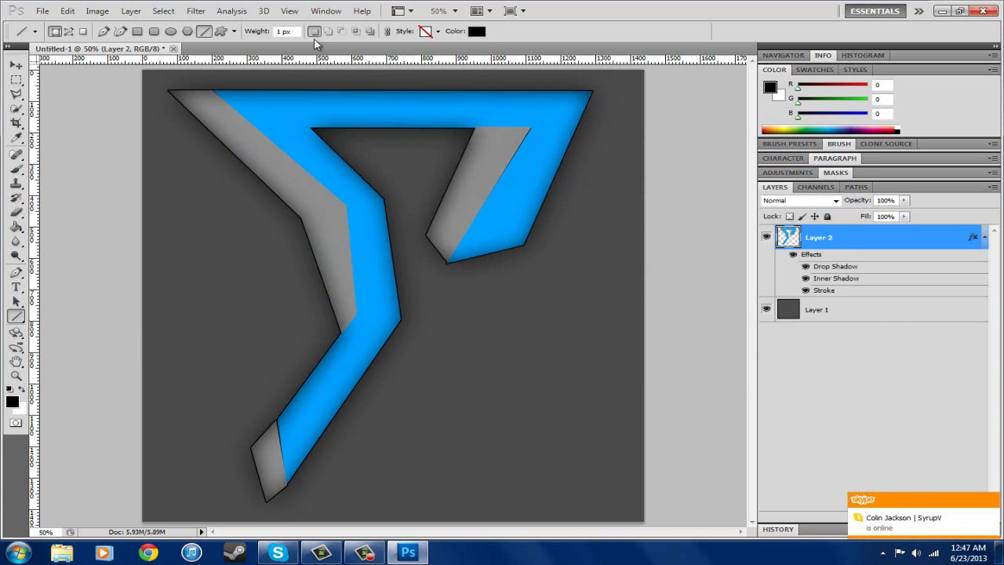
click(284, 32)
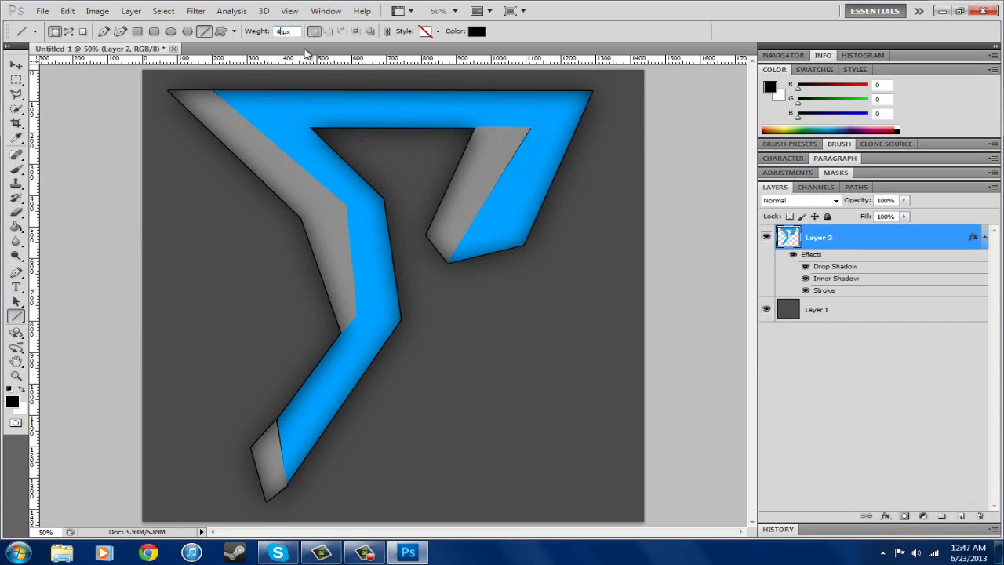
text(4)
Step: Draw three black lines where the left grey face meets the blue, from the upper edge past the bend to its lower end
drag(345, 202, 346, 206)
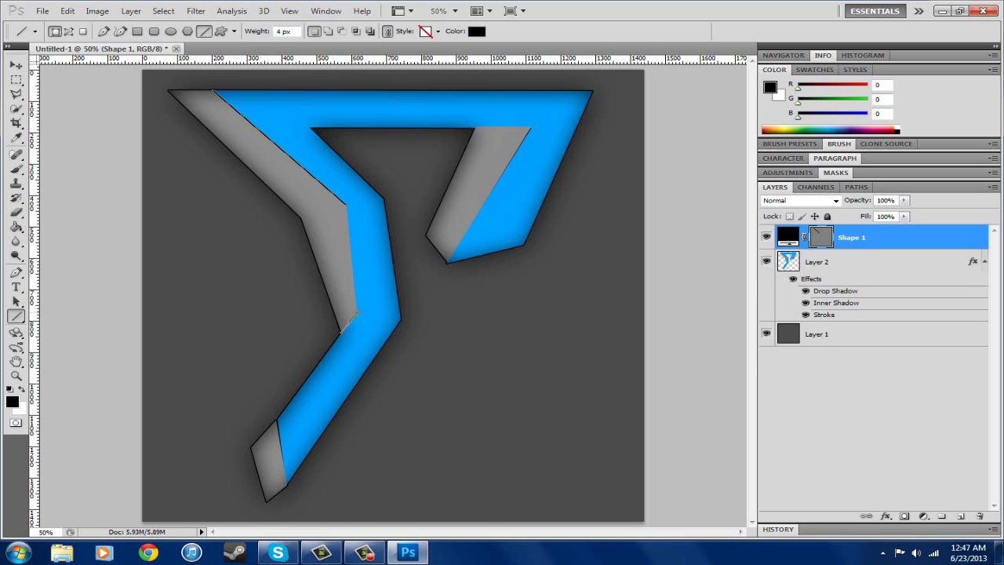
drag(358, 312, 340, 333)
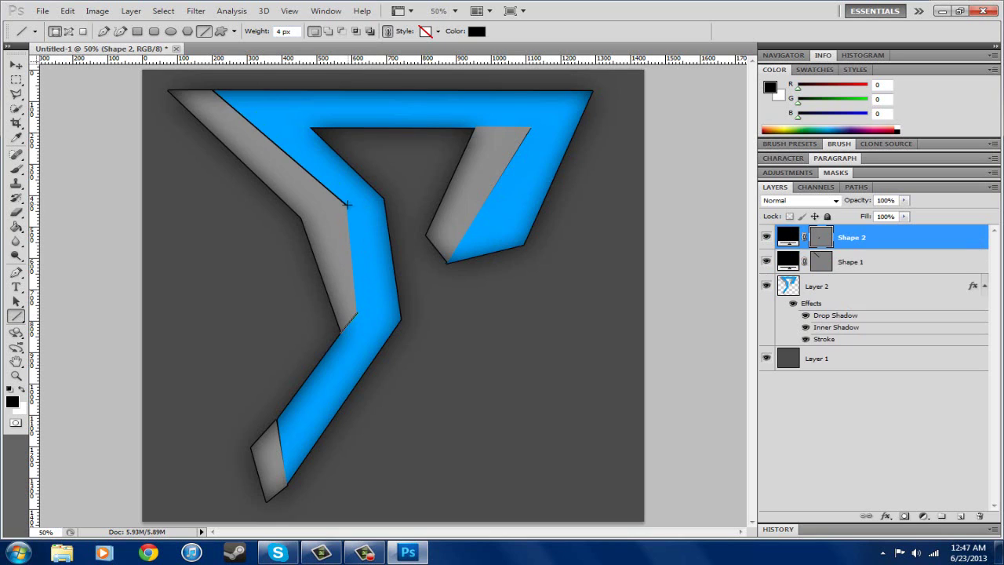
drag(357, 242, 357, 312)
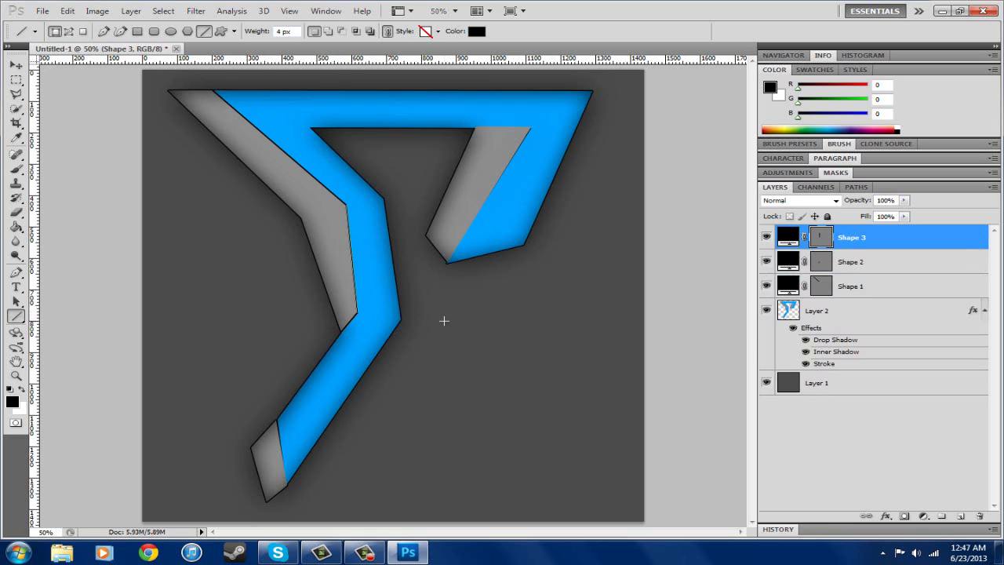
click(851, 265)
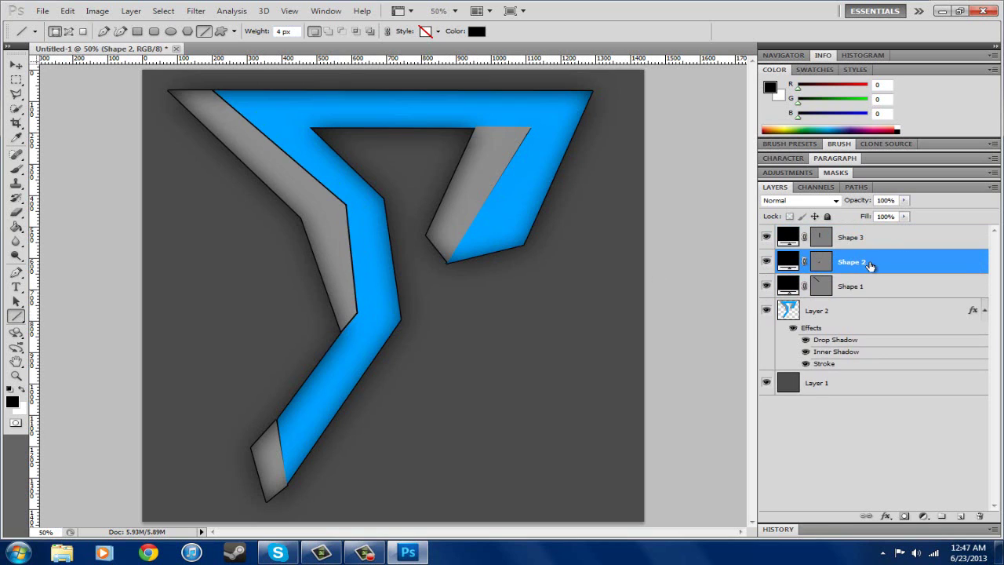
click(843, 236)
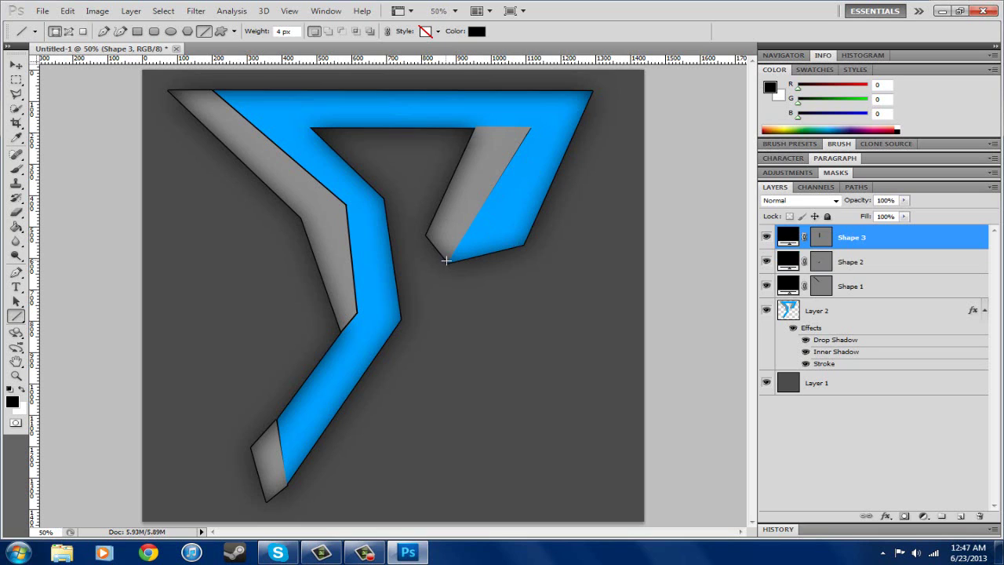
Step: Draw black lines along the right arm grey face's diagonal and upper edges, and along the lower tip's border with the blue
drag(445, 260, 532, 126)
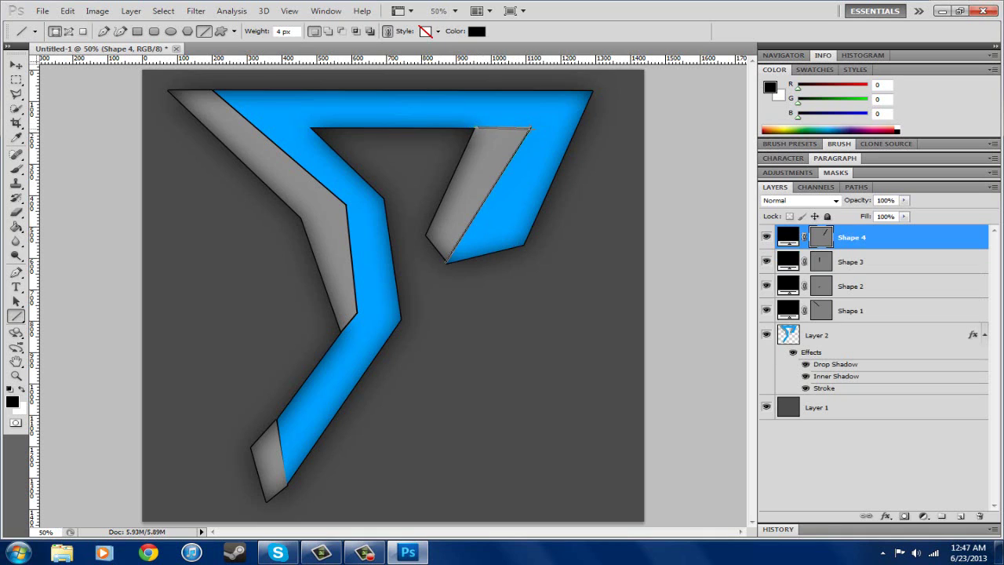
drag(475, 127, 475, 127)
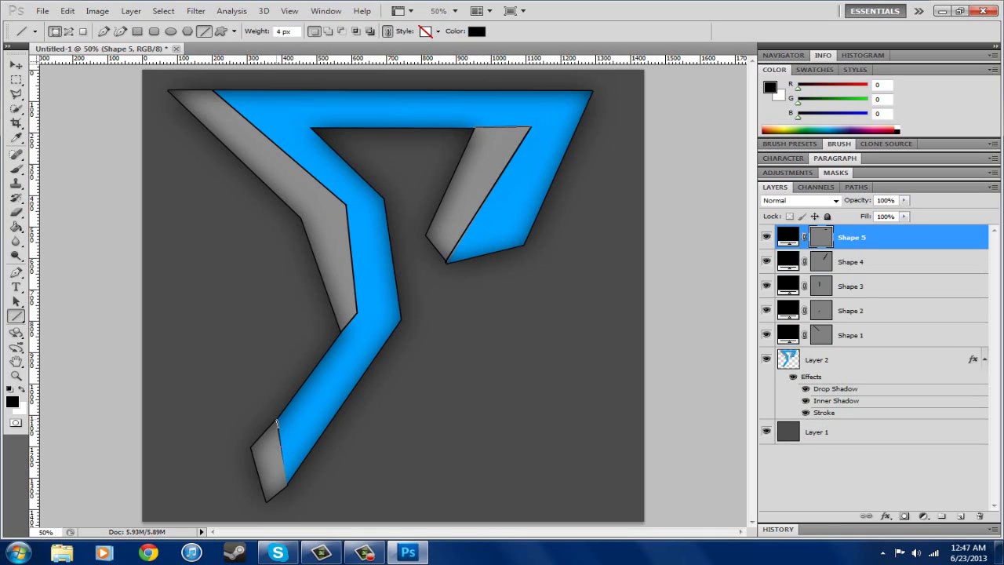
drag(276, 422, 286, 485)
click(877, 319)
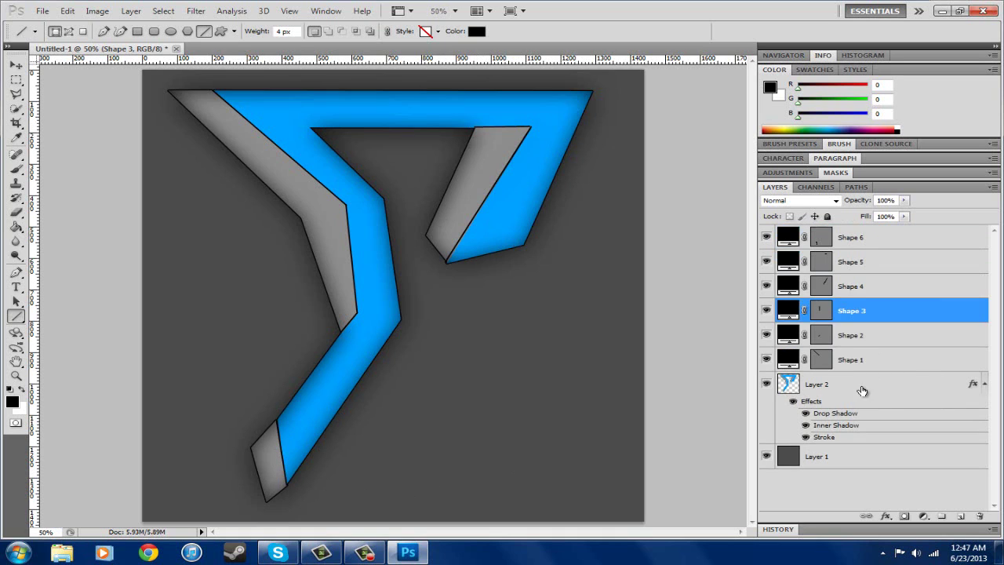
Step: Draw a black line across the left grey face at its bend, directly above Layer 2, and hide the dark grey background layer
click(861, 386)
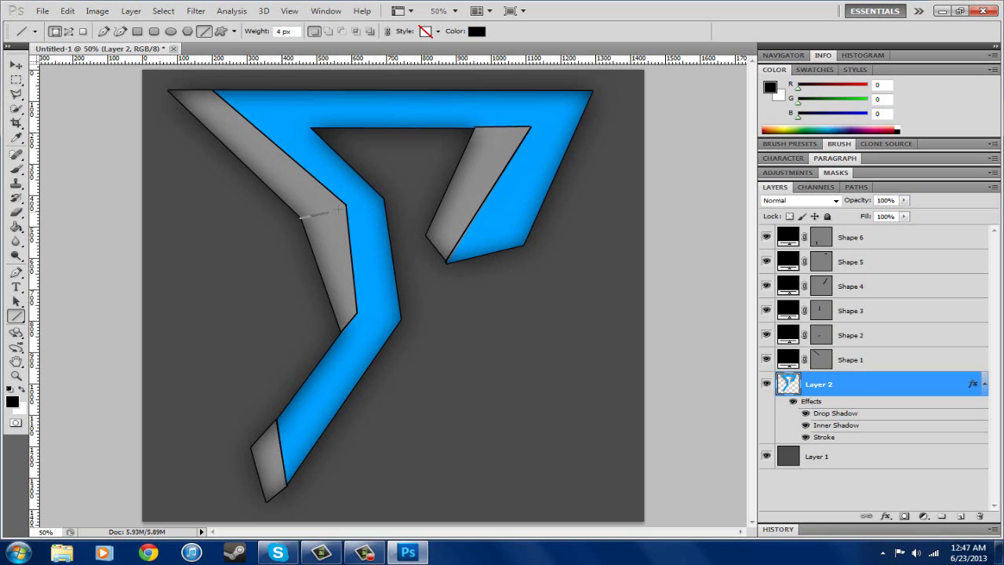
drag(345, 205, 346, 204)
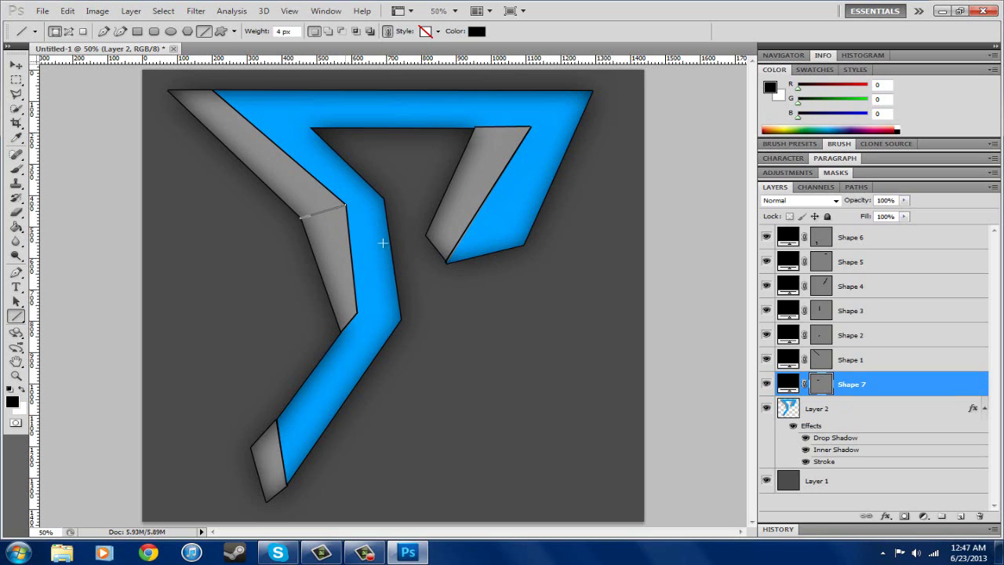
click(861, 386)
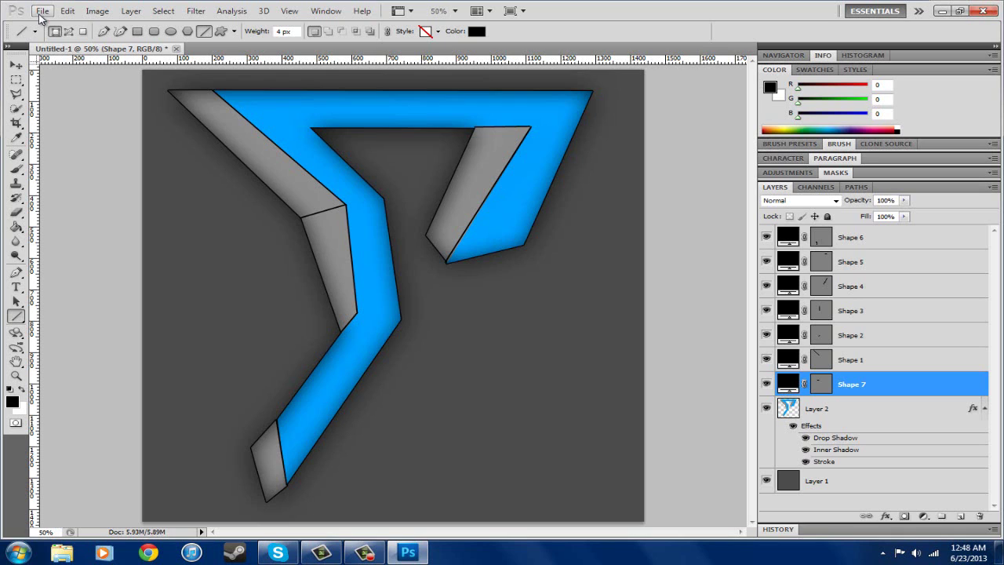
click(766, 480)
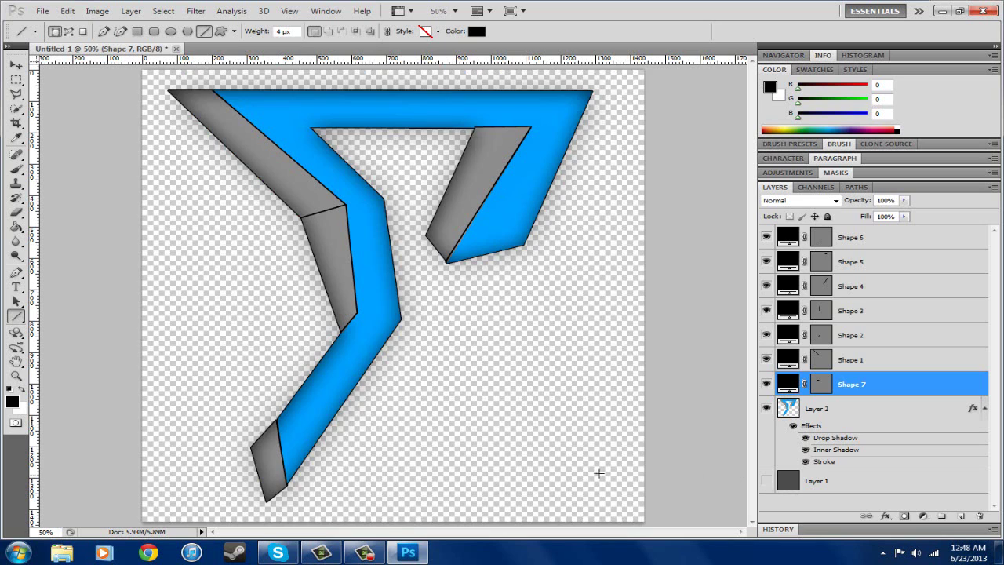